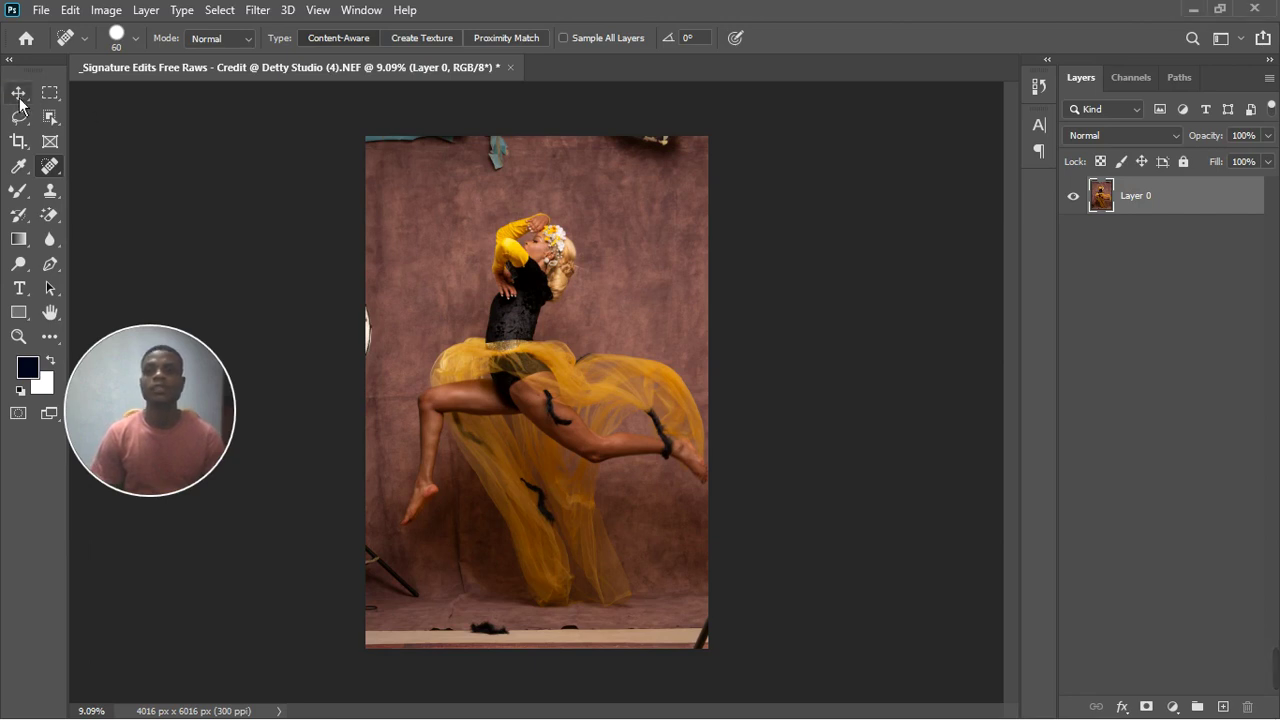
Step: Duplicate Layer 0 and select a rectangular strip across the full width of the photo's upper edge, covering the backdrop clutter
key("v")
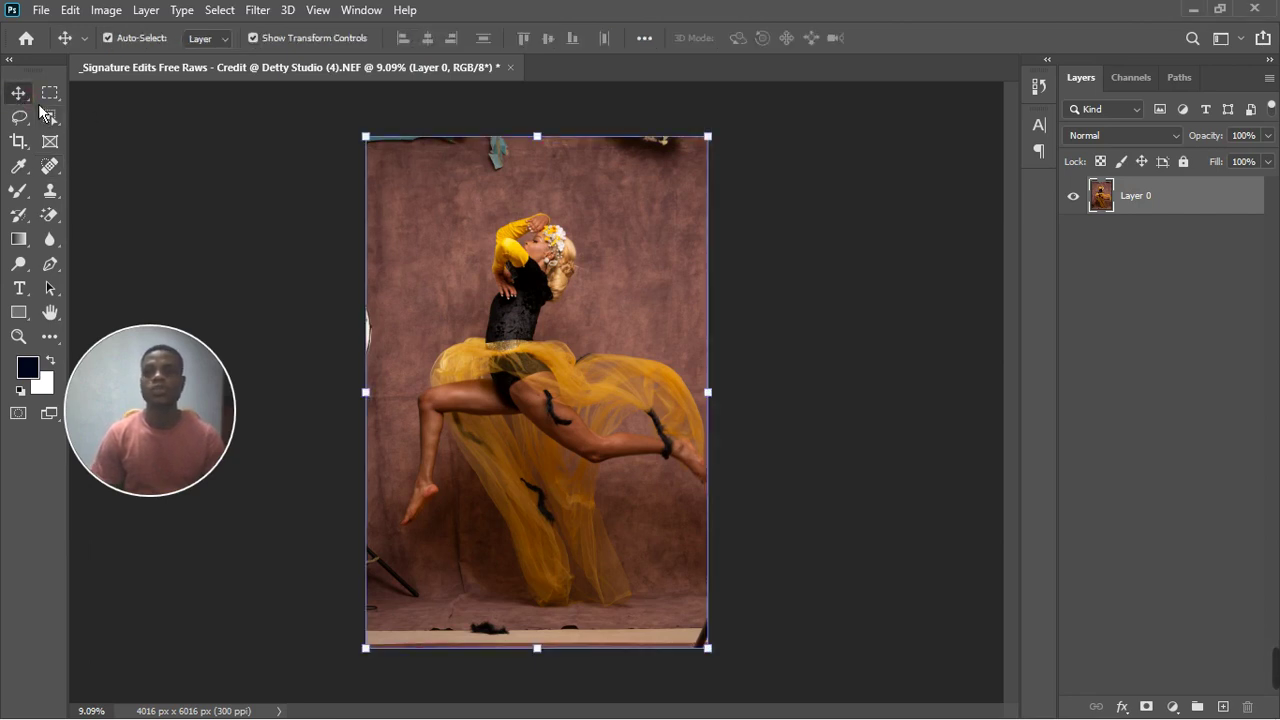
left_click(50, 92)
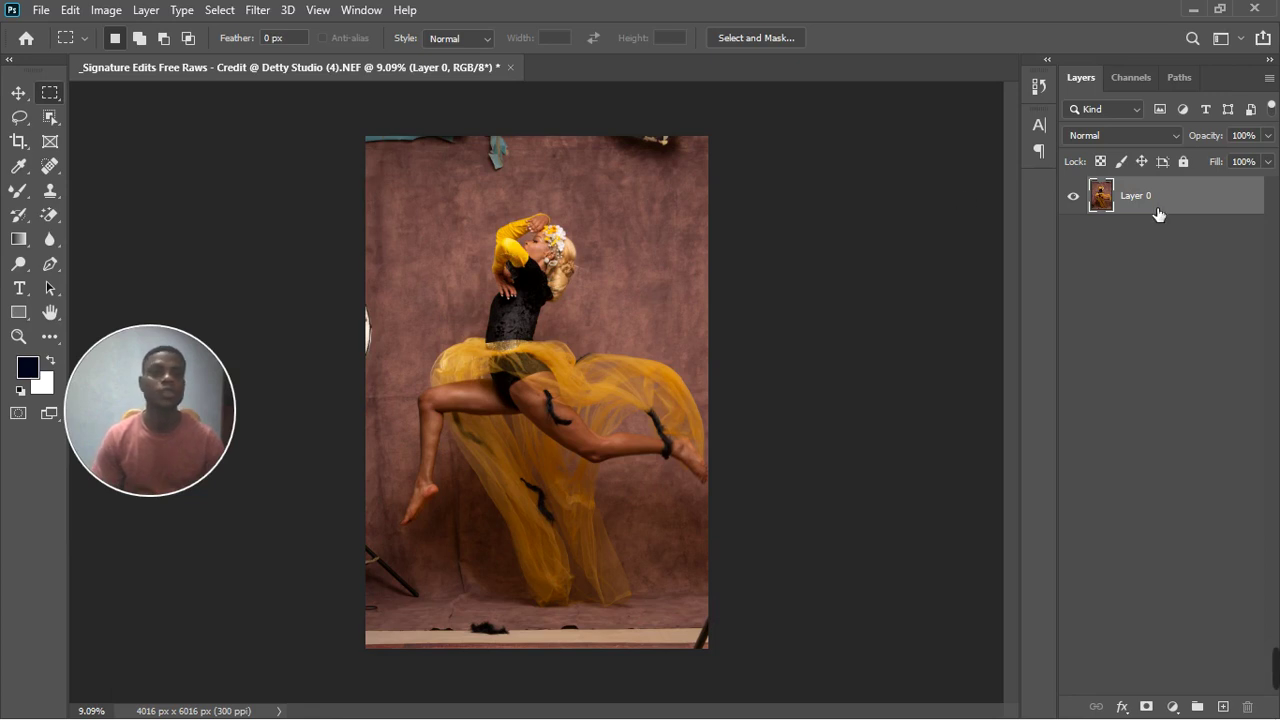
key("ctrl+j")
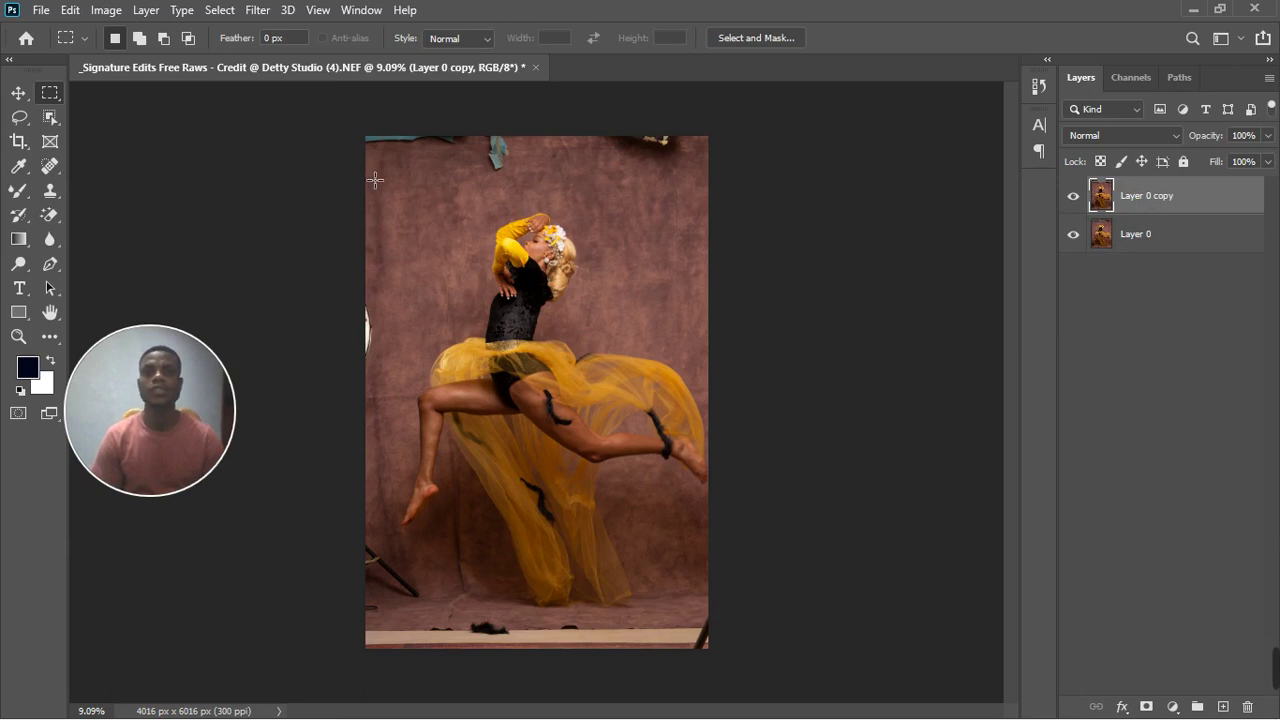
left_click_drag(365, 170, 737, 116)
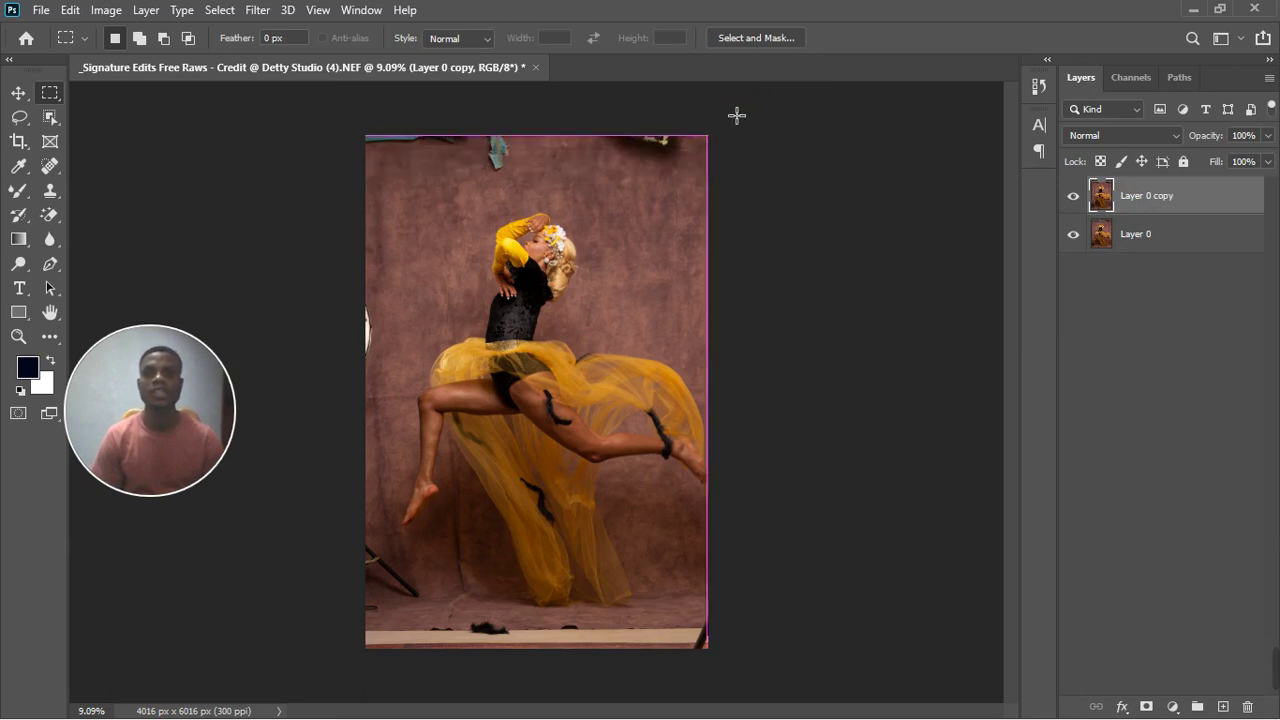
left_click(50, 165)
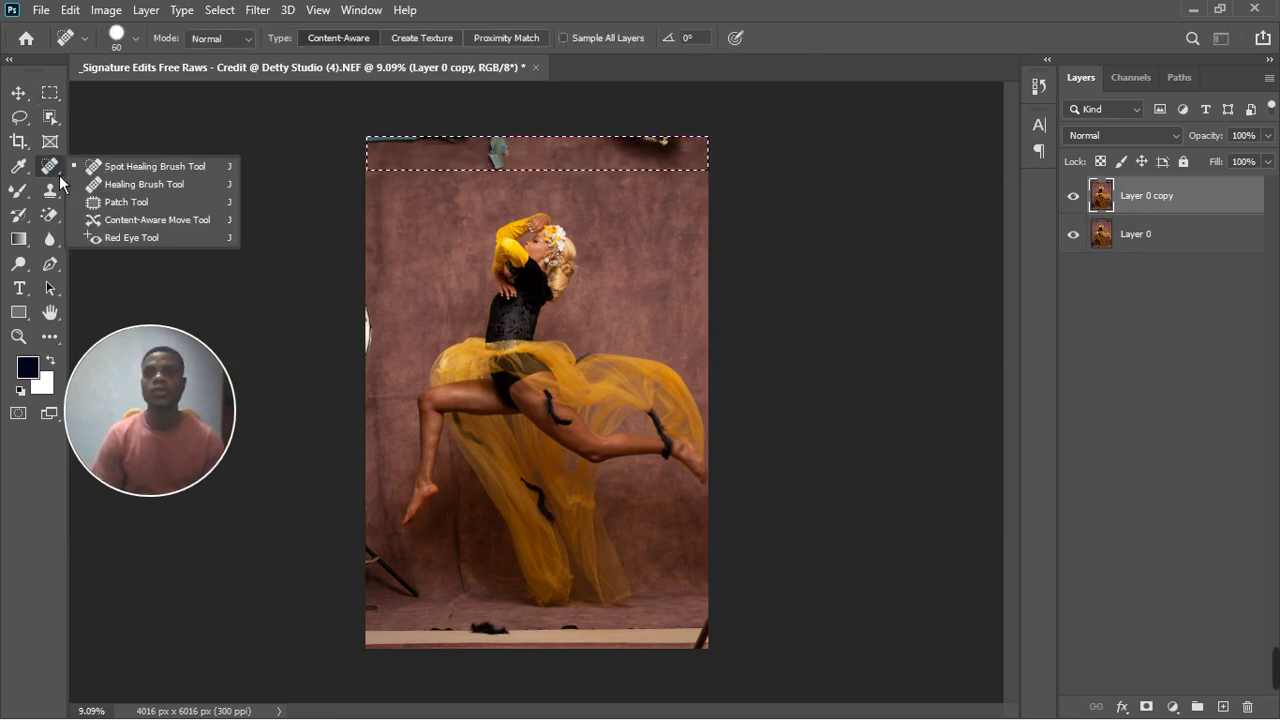
left_click(114, 225)
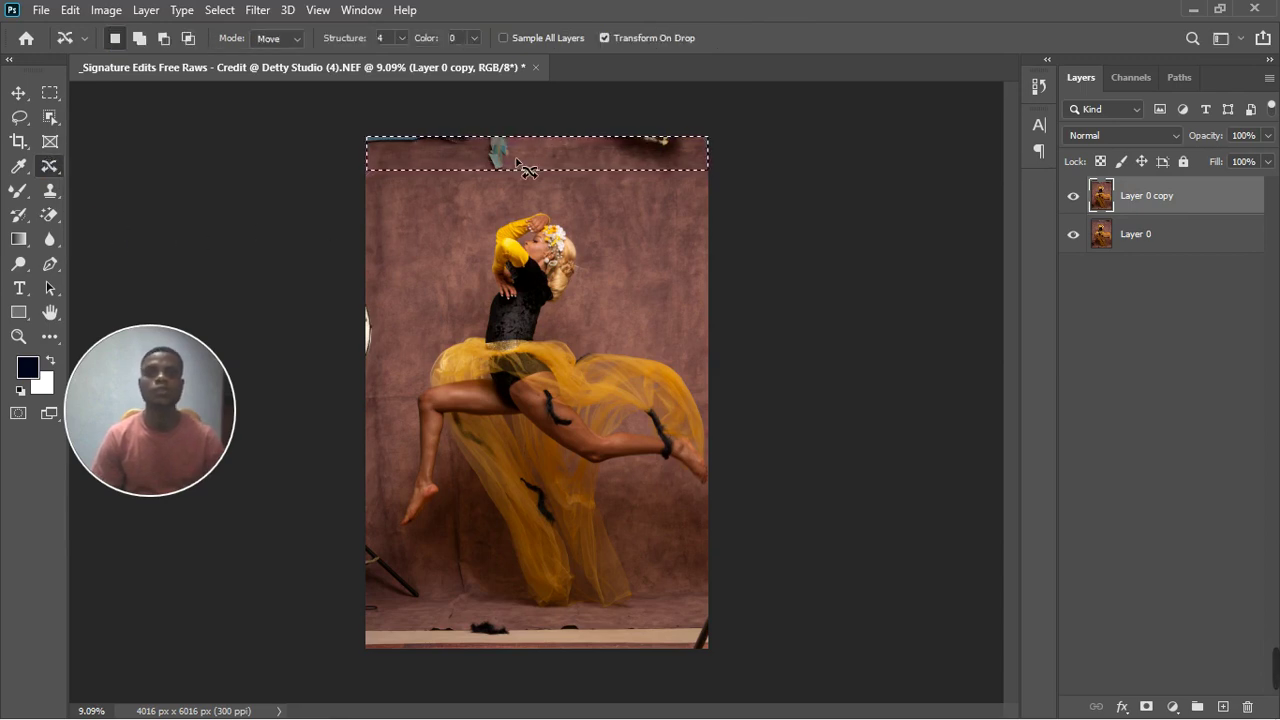
mouse_move(554, 168)
left_mouse_down()
mouse_move(543, 192)
mouse_move(548, 165)
left_mouse_up()
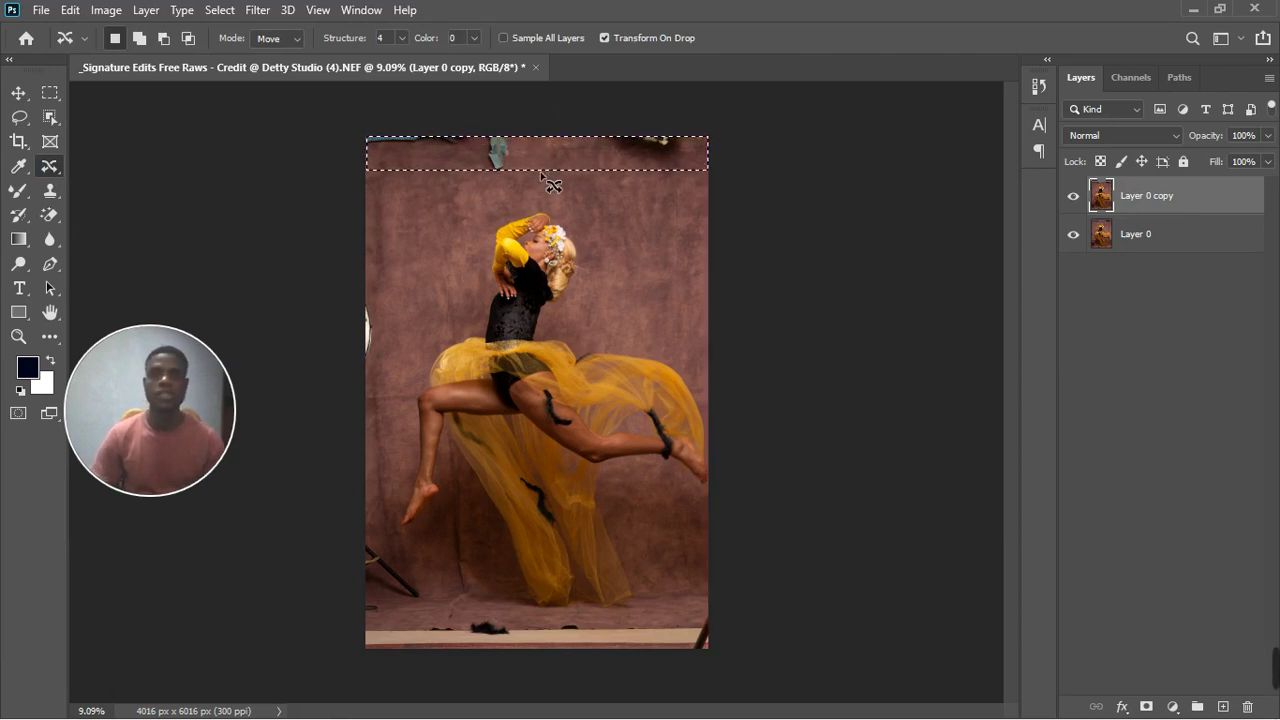
Step: Patch the selected upper strip with the clean backdrop directly below it, using the Patch tool in Source mode
right_click(49, 166)
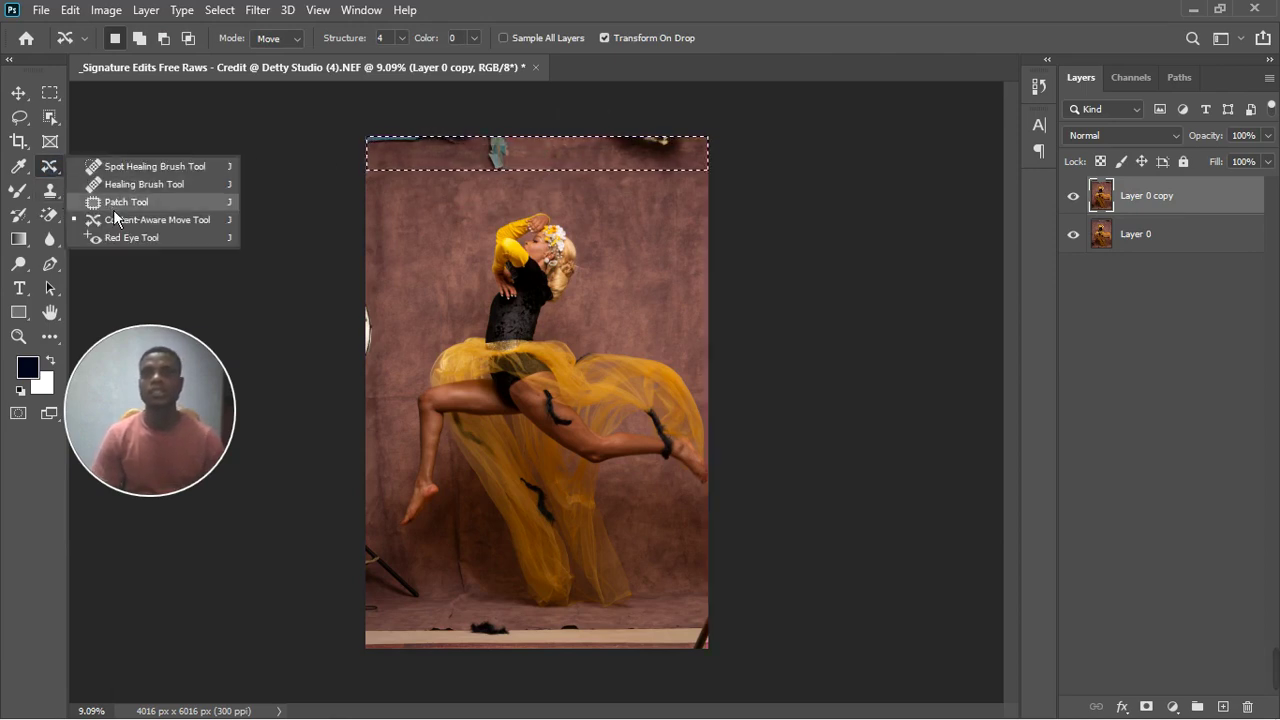
left_click(122, 202)
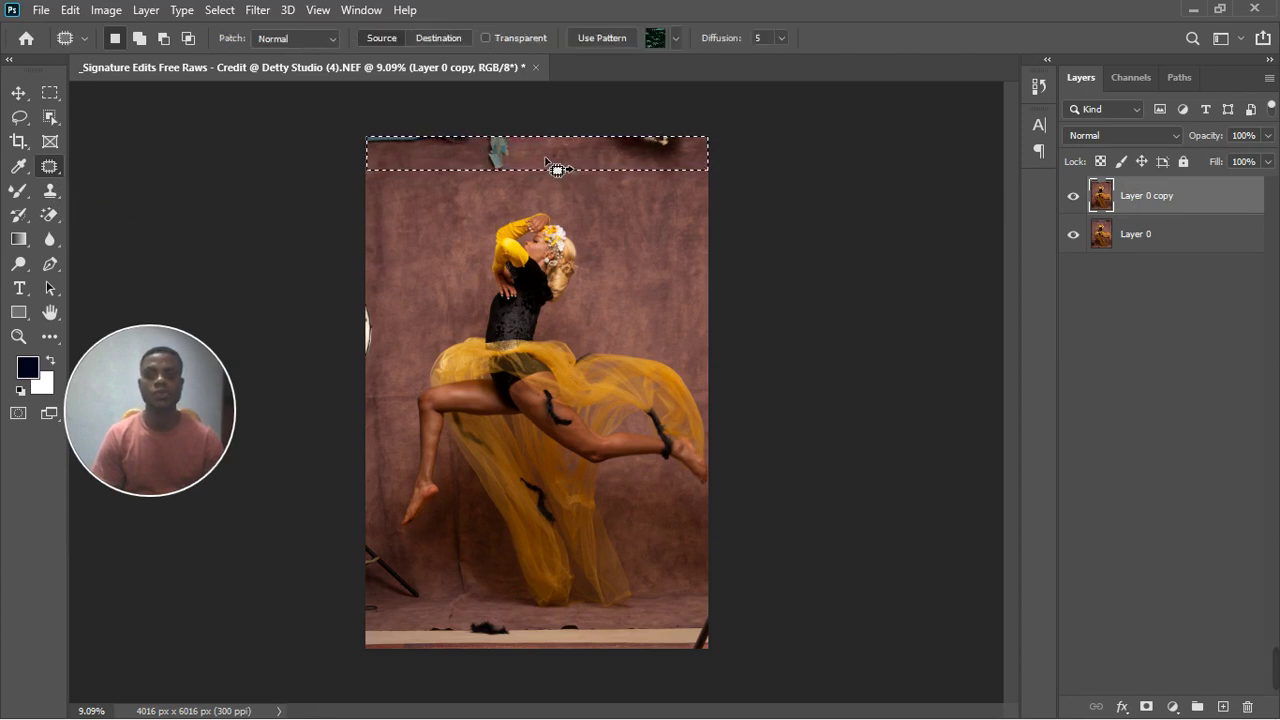
left_click_drag(544, 163, 546, 207)
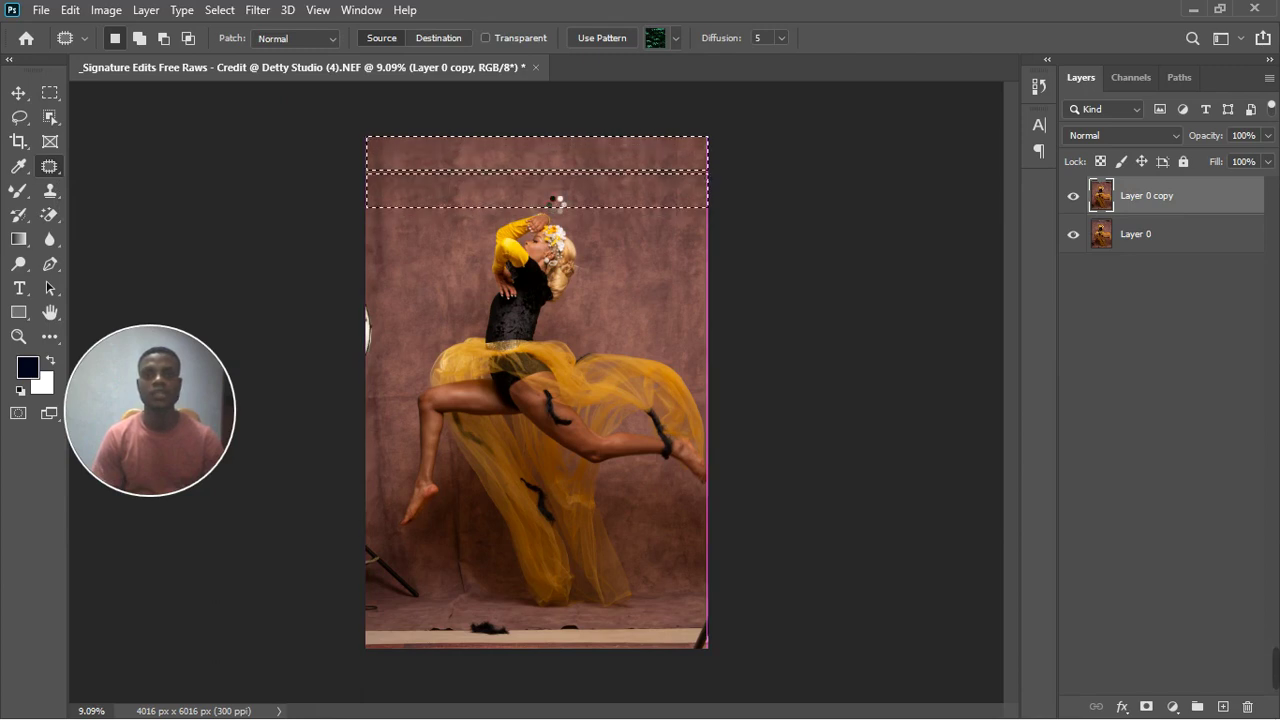
left_click_drag(546, 207, 548, 208)
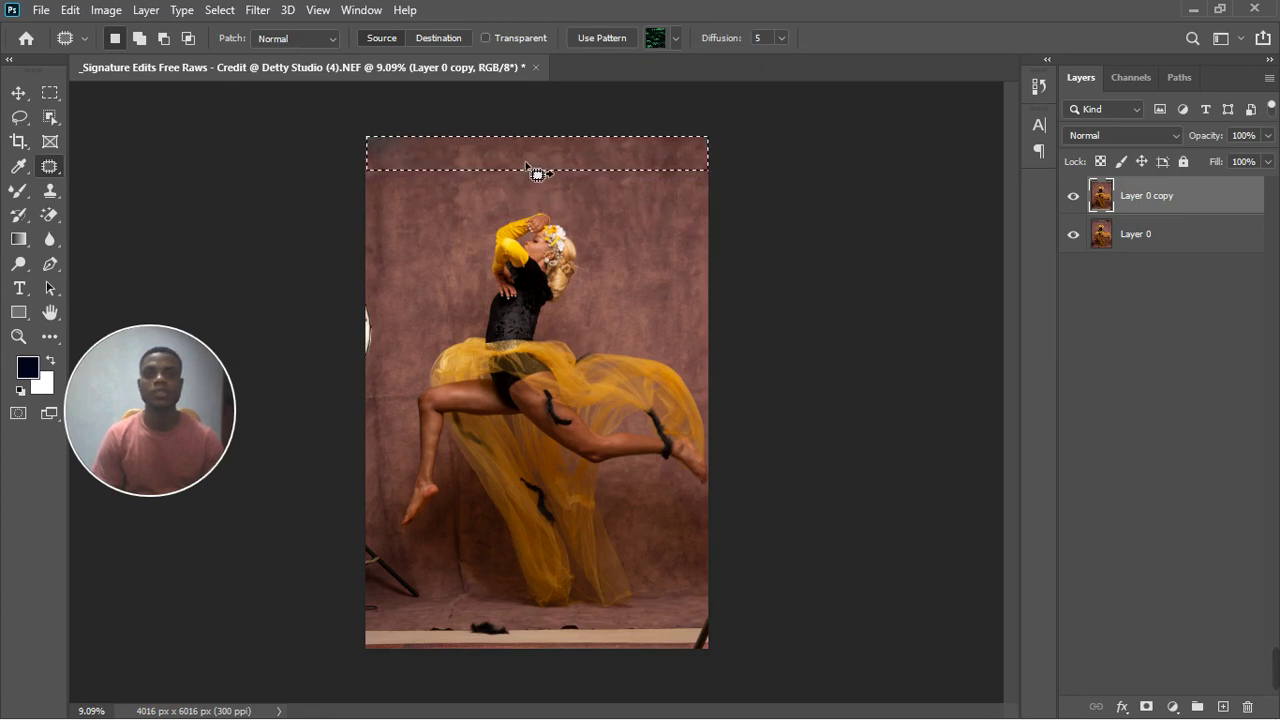
Step: Patch the same upper strip a second time from the clean backdrop below it, keep that patch, and clear the selection
key("ctrl+z")
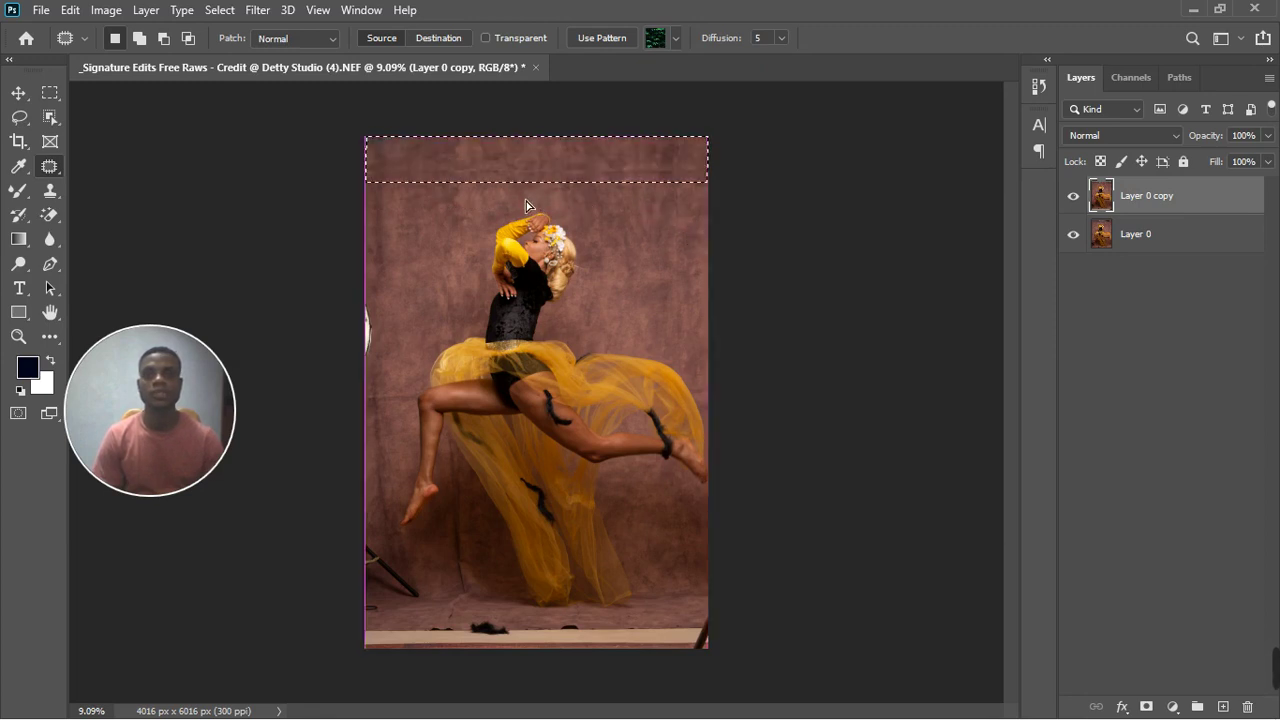
left_click_drag(525, 200, 525, 200)
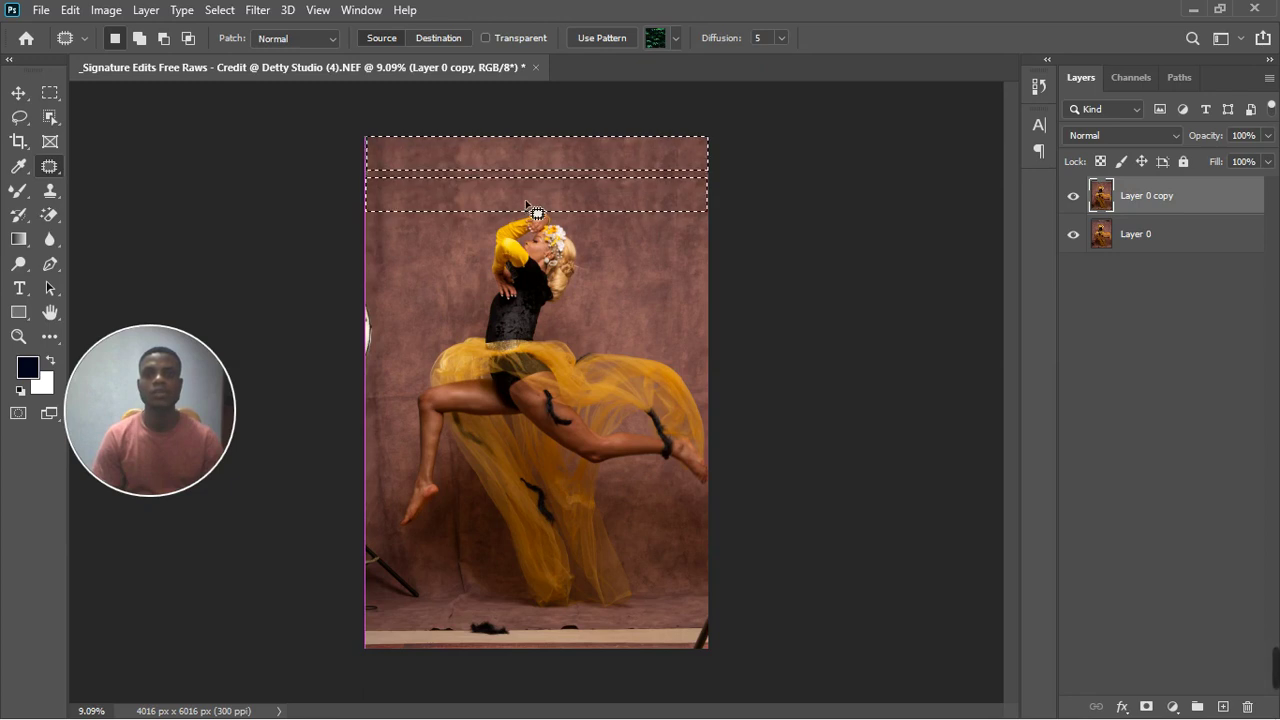
left_click_drag(527, 204, 531, 207)
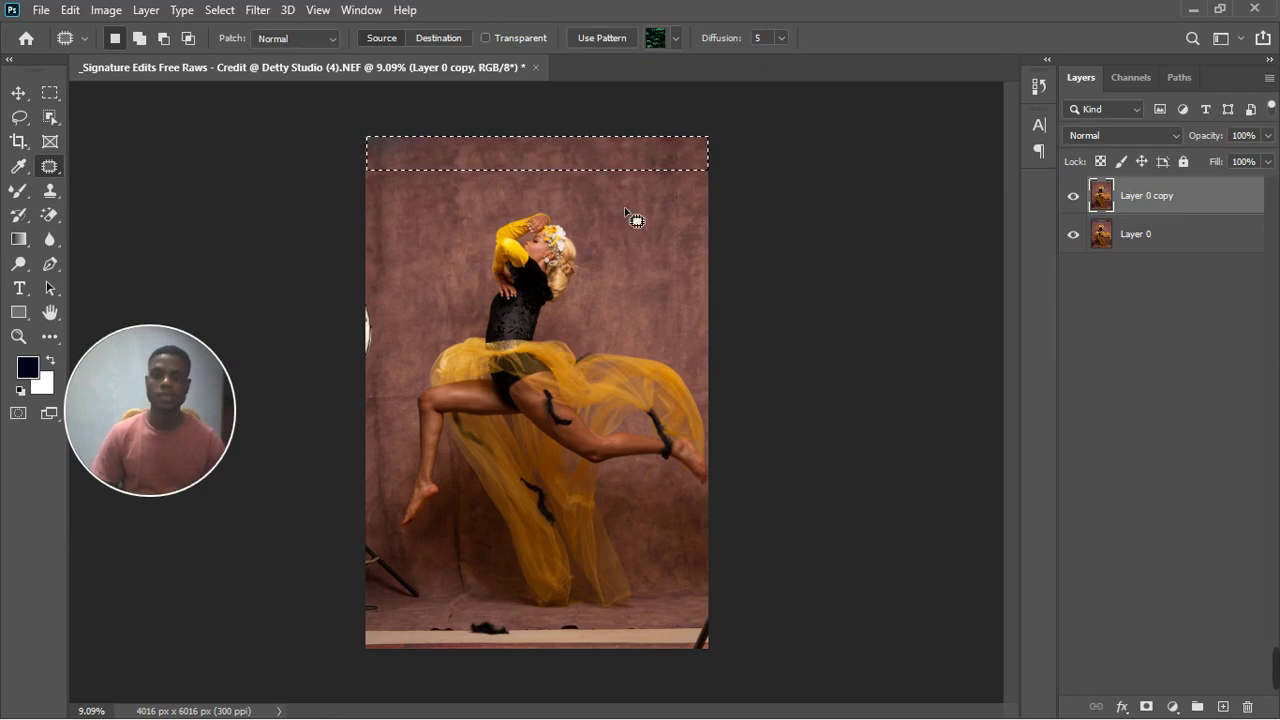
left_click(53, 14)
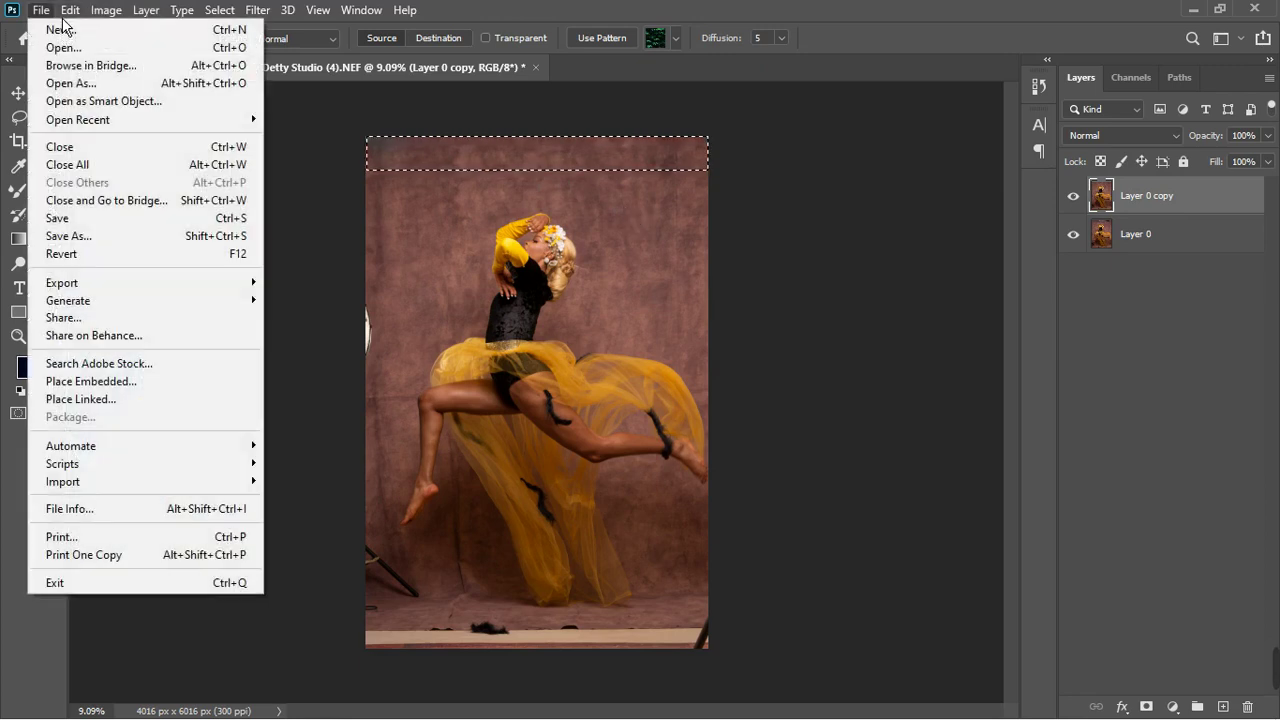
left_click(71, 18)
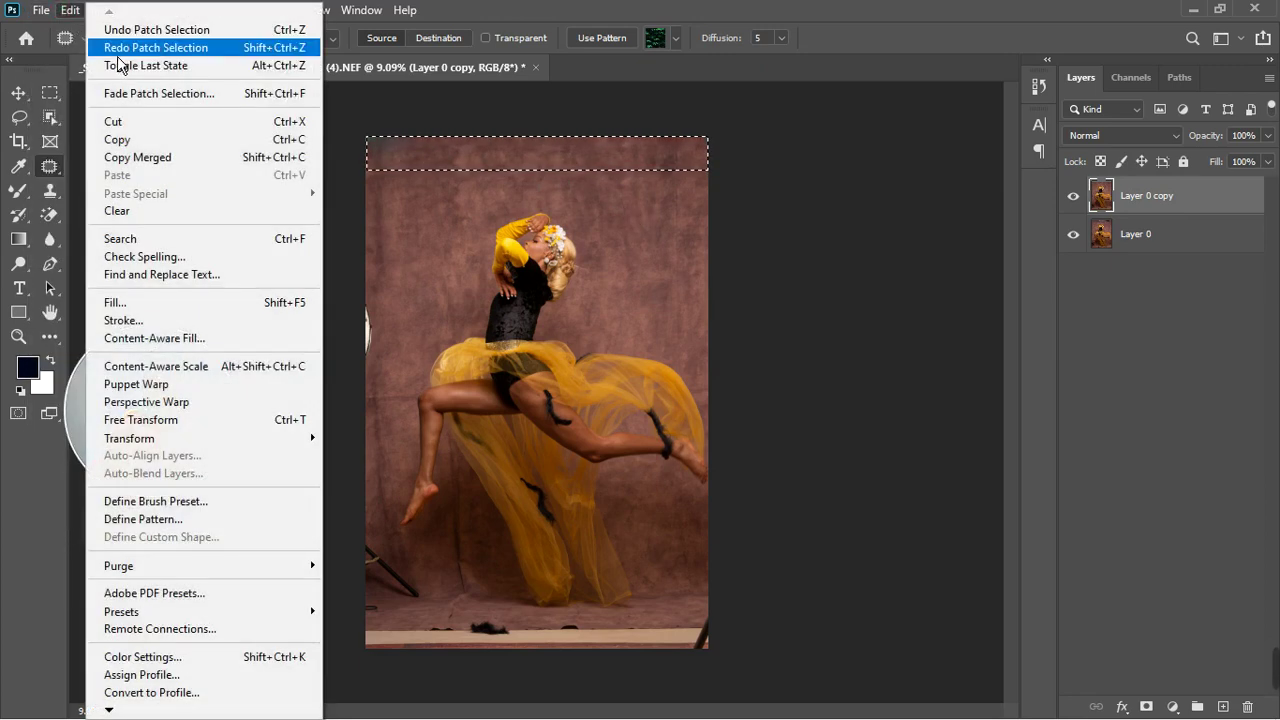
left_click(118, 48)
left_click(609, 210)
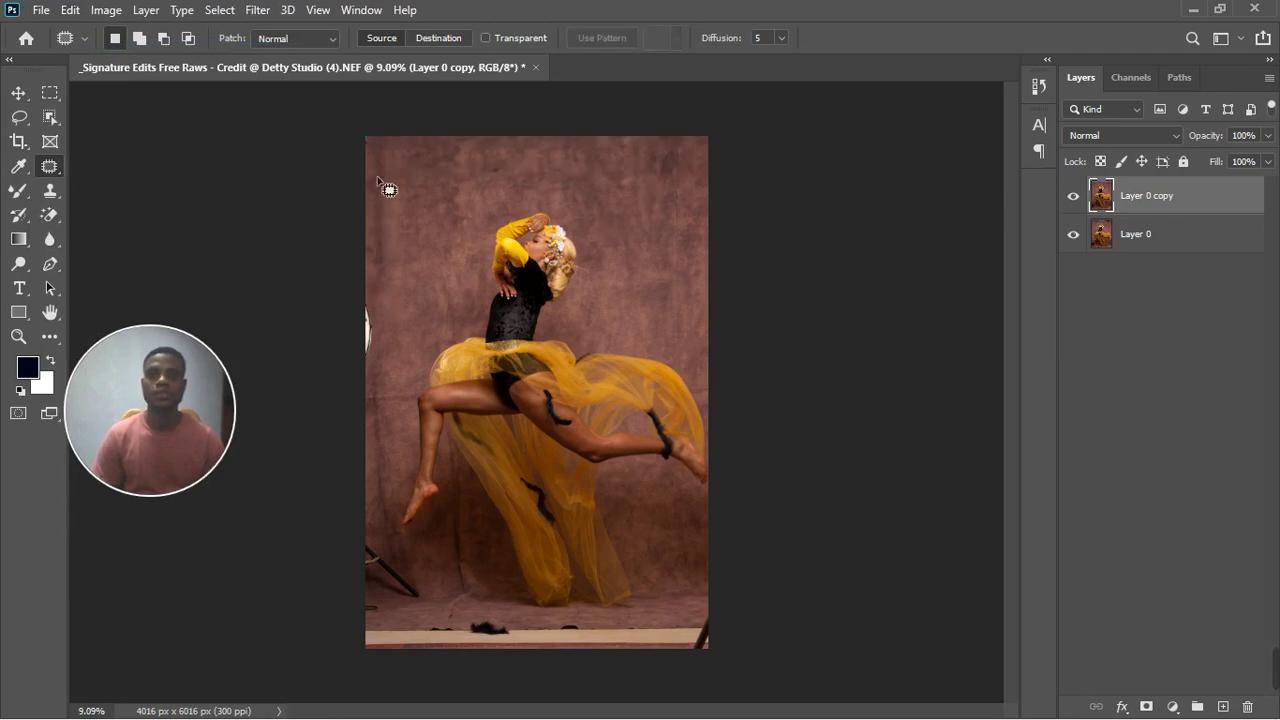
Step: Outline the narrow area with the white object along the photo's left edge, patch it with clean backdrop, and deselect
mouse_move(382, 146)
left_mouse_down()
mouse_move(362, 414)
mouse_move(343, 251)
mouse_move(350, 152)
mouse_move(390, 152)
left_mouse_up()
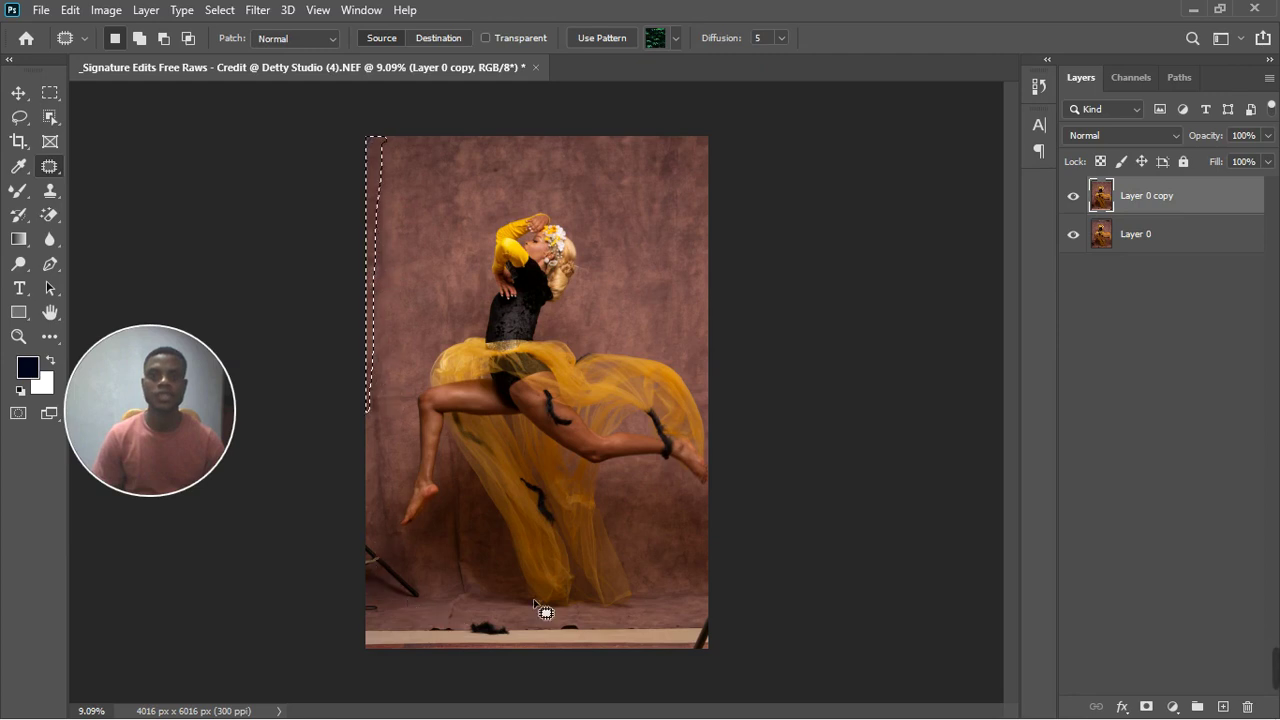
key("ctrl+0")
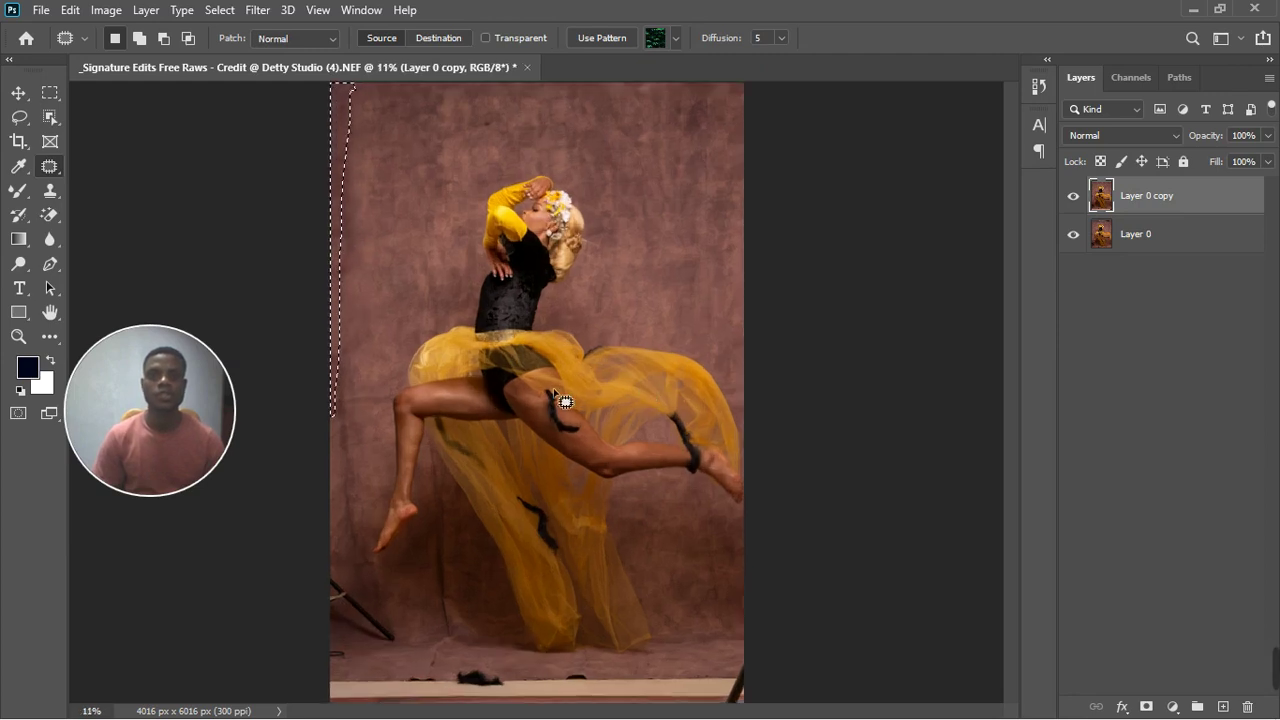
key("ctrl+d")
Step: Select a long, thin rectangular strip of clean floor below the yellow fabric, just above the beige floor edge
key("v")
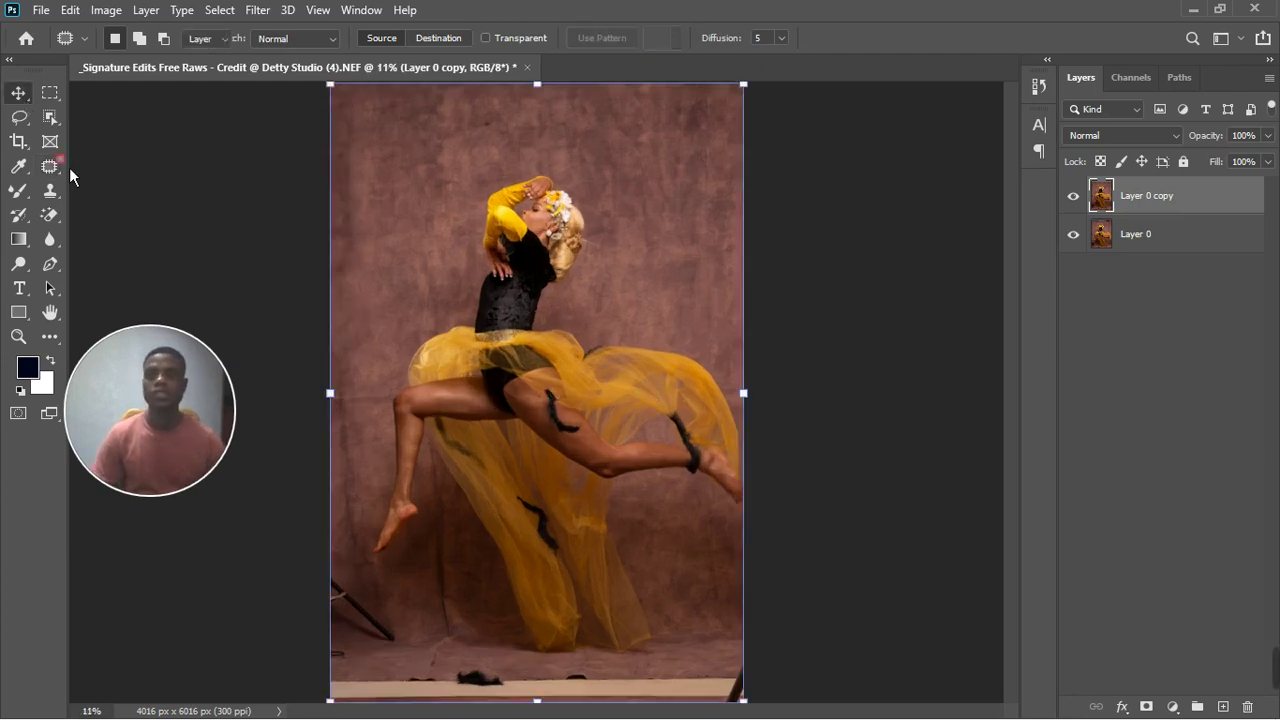
scroll(465, 281, "down", 3)
scroll(497, 645, "up", 5)
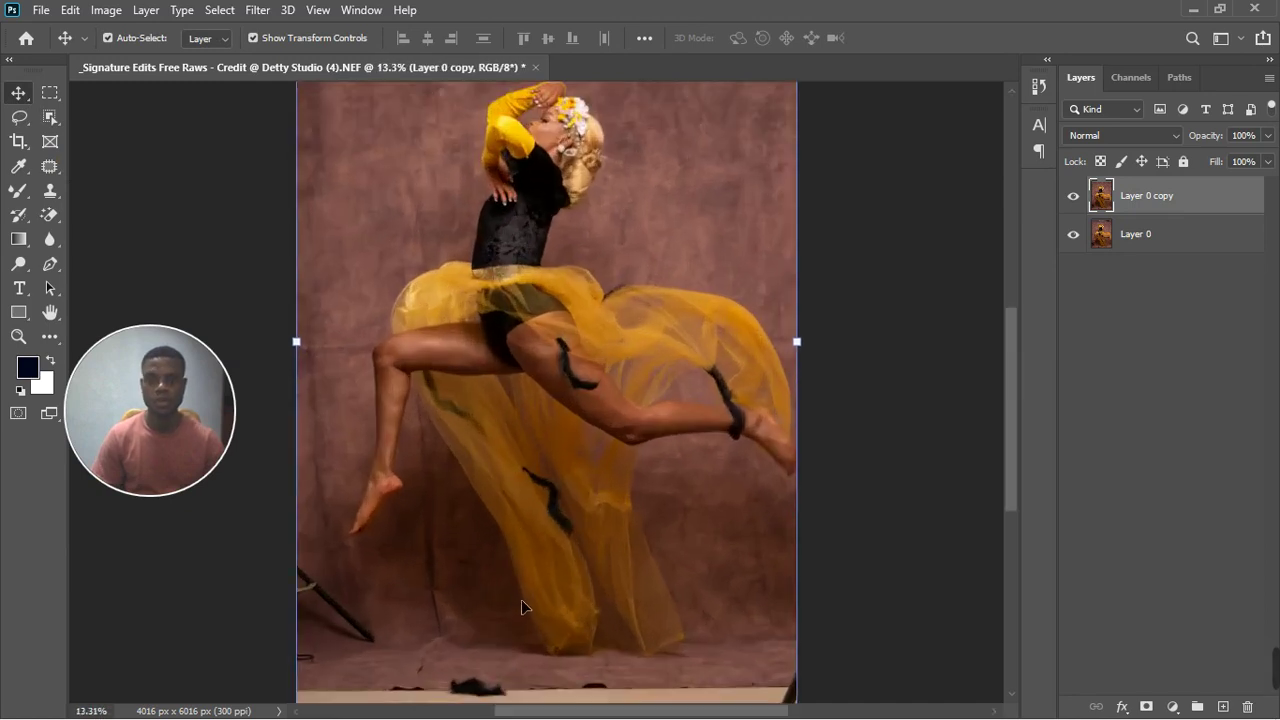
scroll(521, 600, "up", 2)
left_click_drag(1020, 421, 1023, 484)
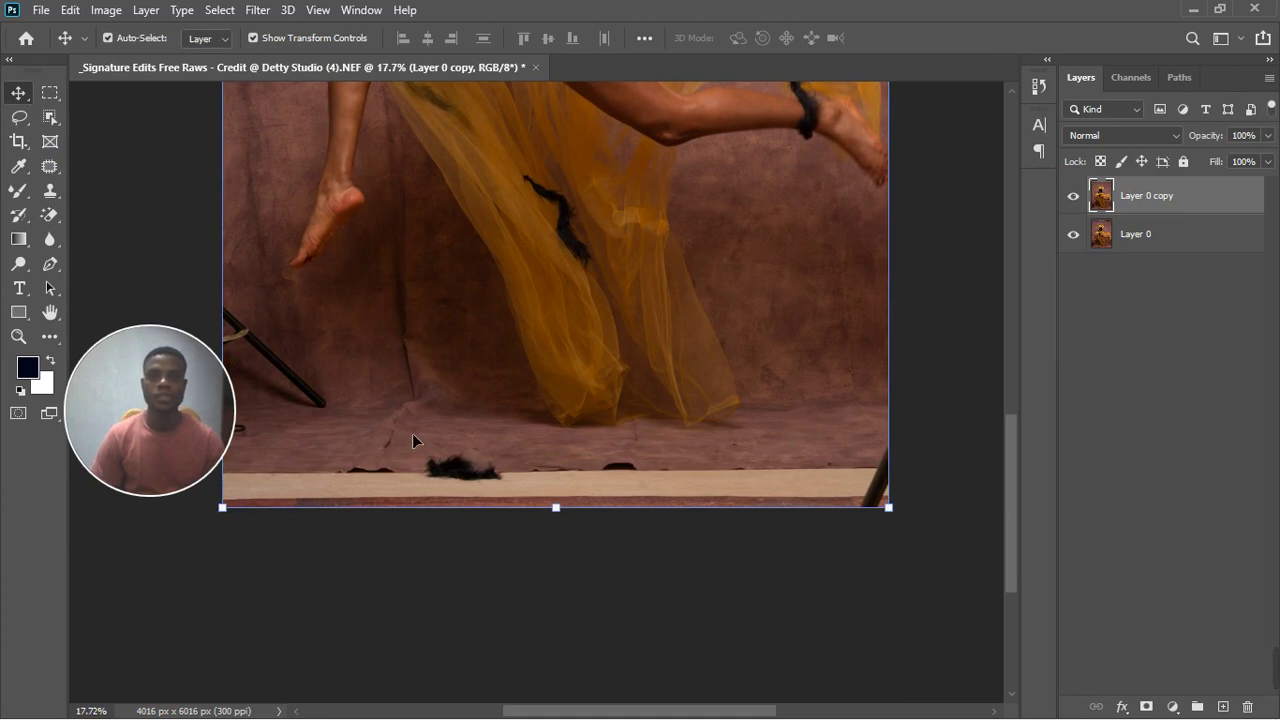
right_click(64, 177)
left_click(103, 226)
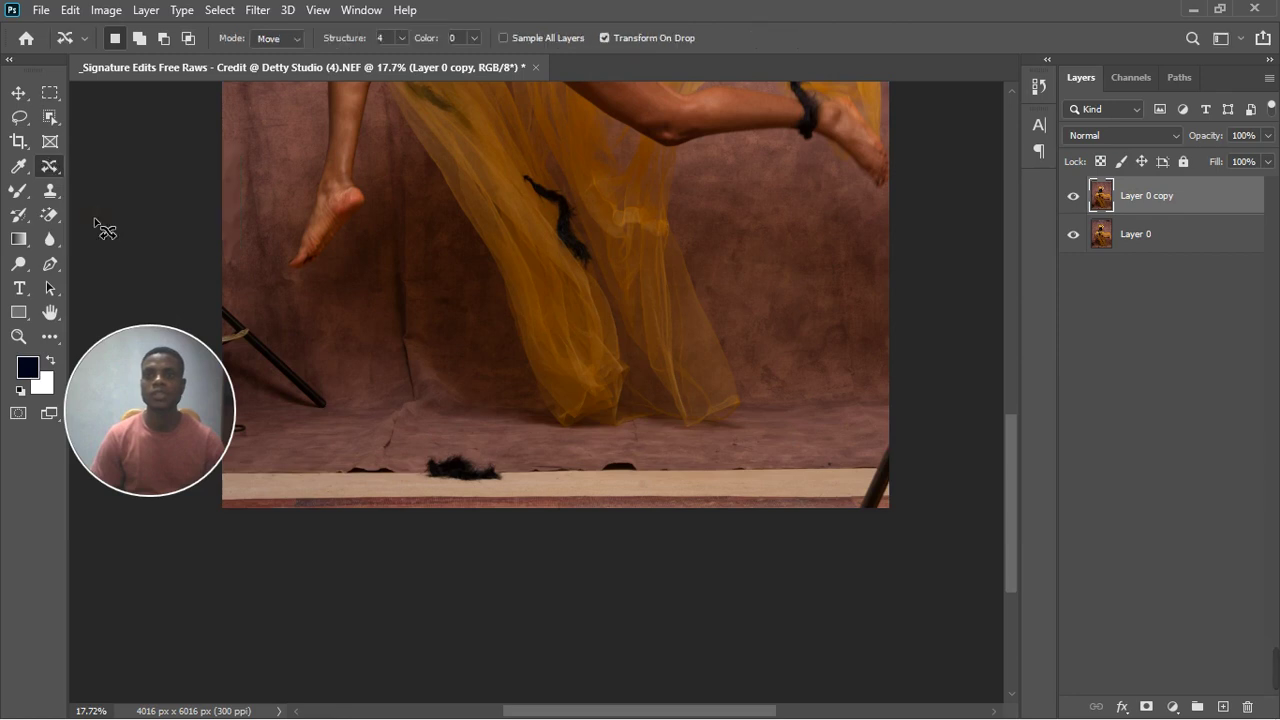
left_click(50, 97)
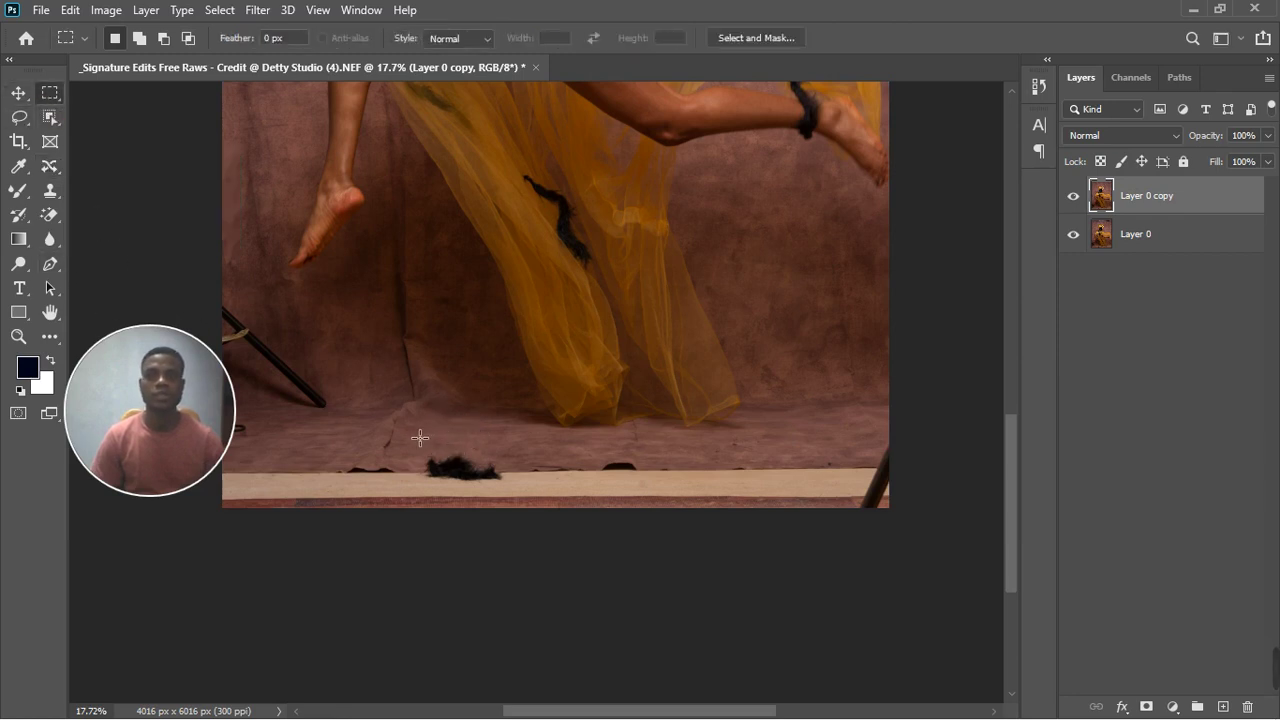
left_click_drag(409, 433, 882, 458)
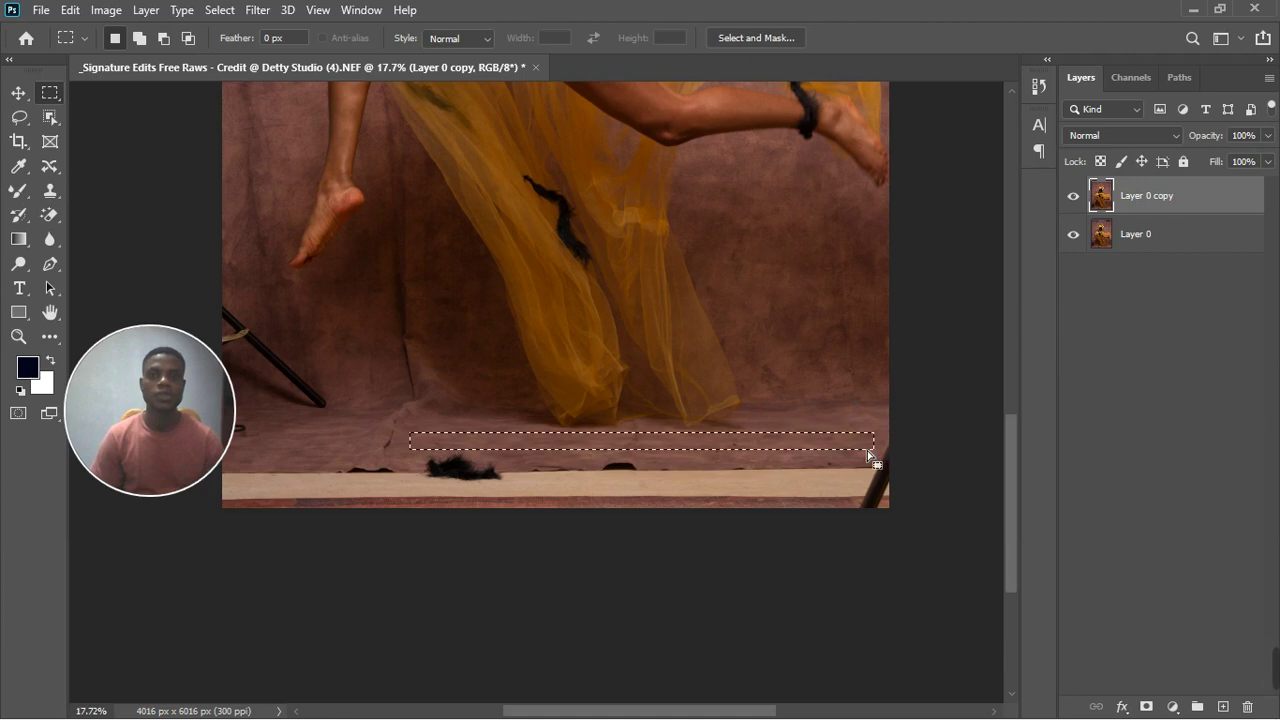
mouse_move(534, 438)
left_mouse_down()
mouse_move(531, 474)
mouse_move(533, 446)
left_mouse_up()
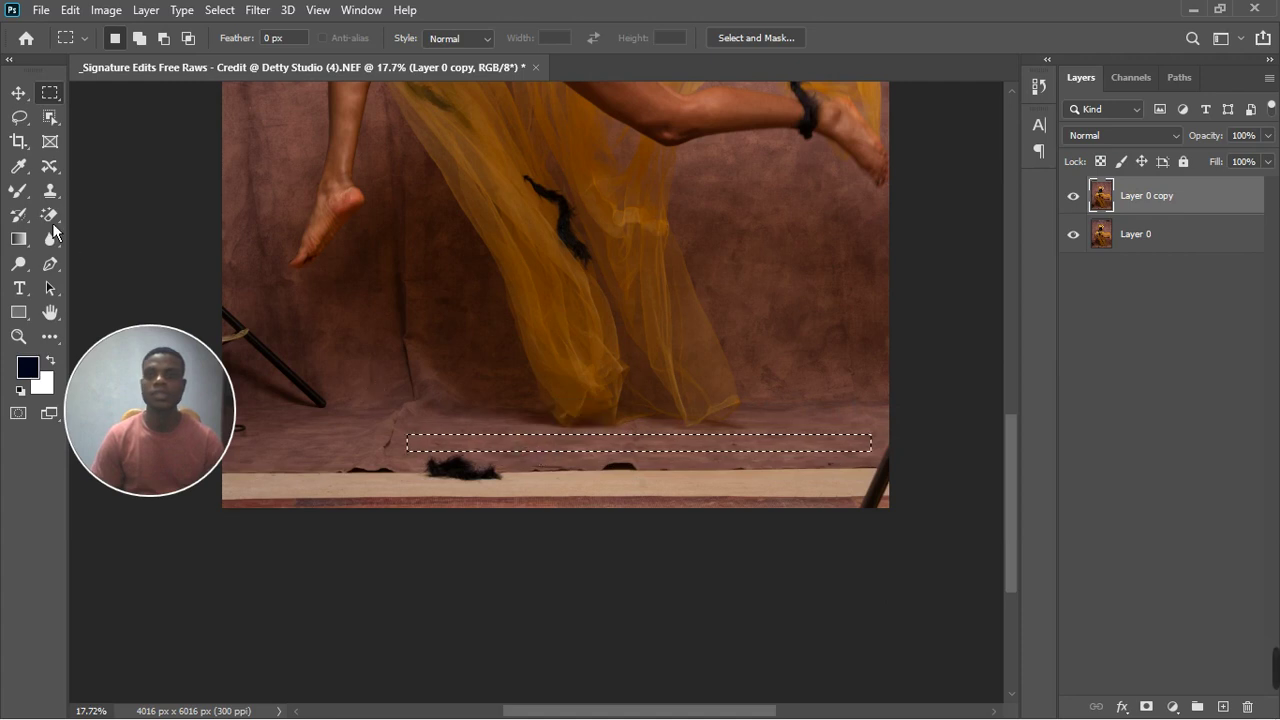
Step: Try to shift the selected floor strip down over the black debris with the Content-Aware Move tool
left_click(62, 175)
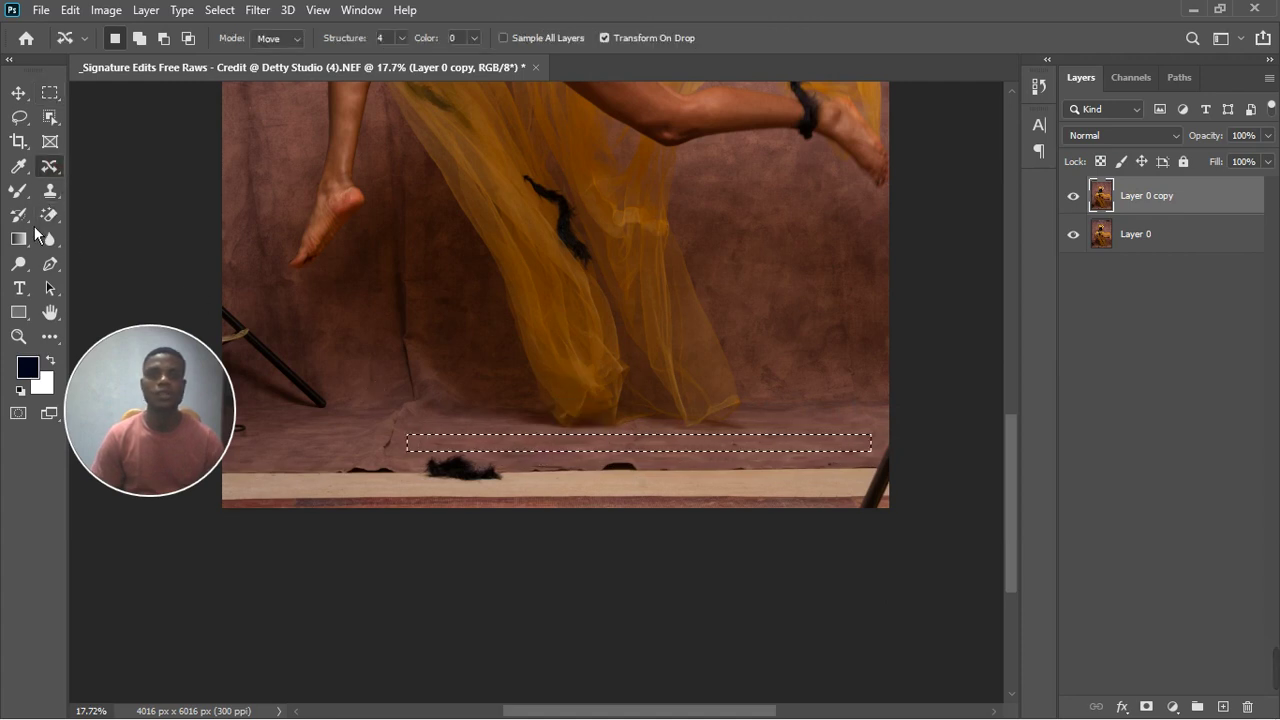
right_click(58, 174)
left_click(59, 169)
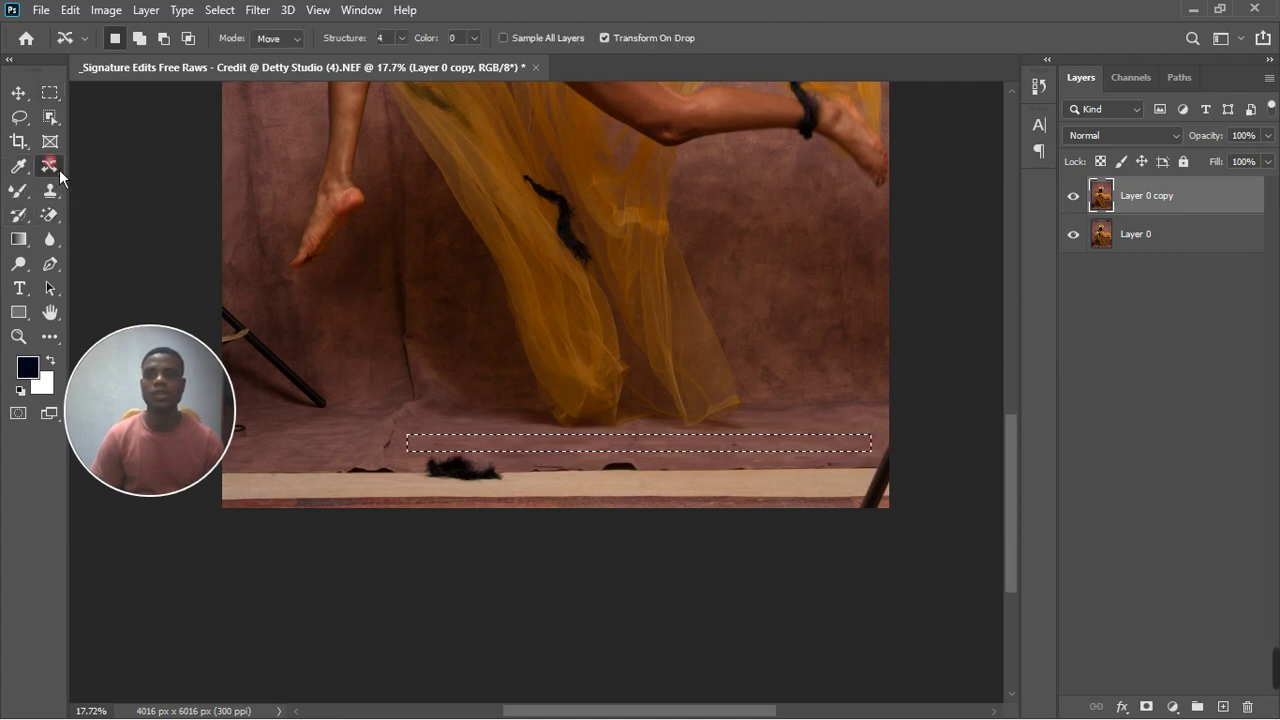
mouse_move(576, 458)
left_mouse_down()
mouse_move(570, 477)
mouse_move(563, 462)
left_mouse_up()
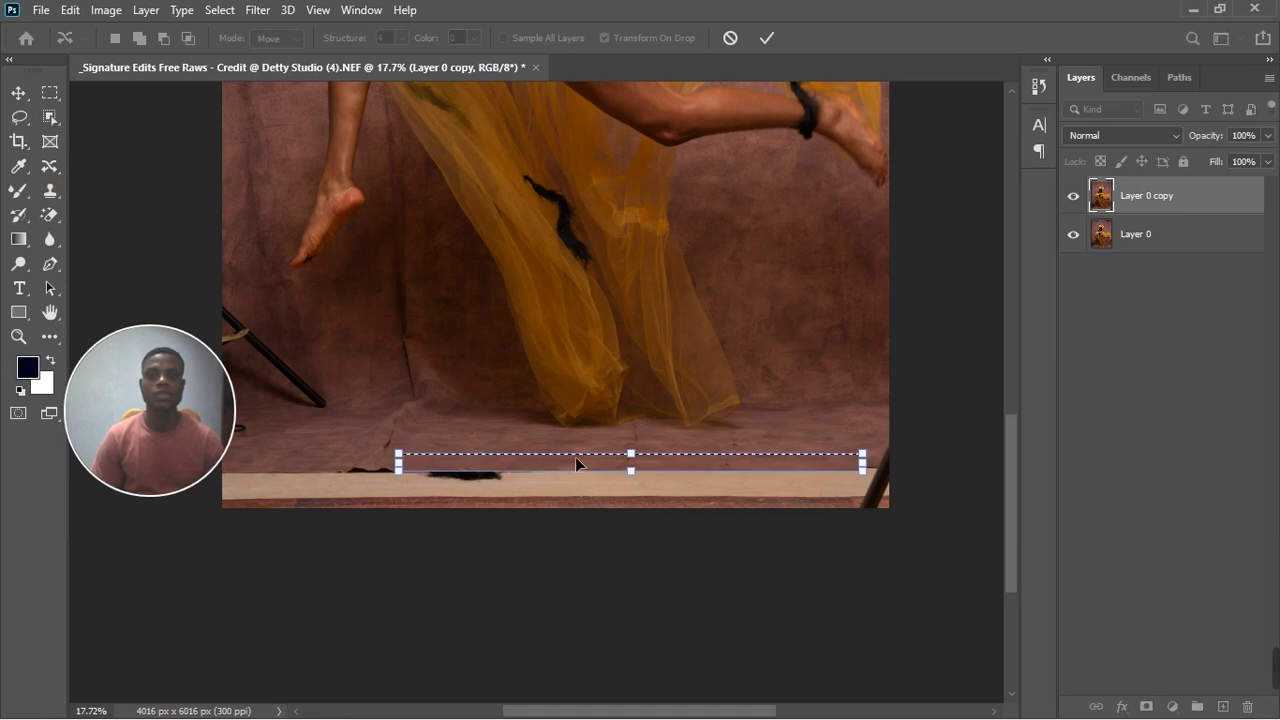
Step: Try to fit the floor strip against the photo's left edge by moving it, scaling it down and applying the Content-Aware Move
left_click_drag(575, 460, 390, 438)
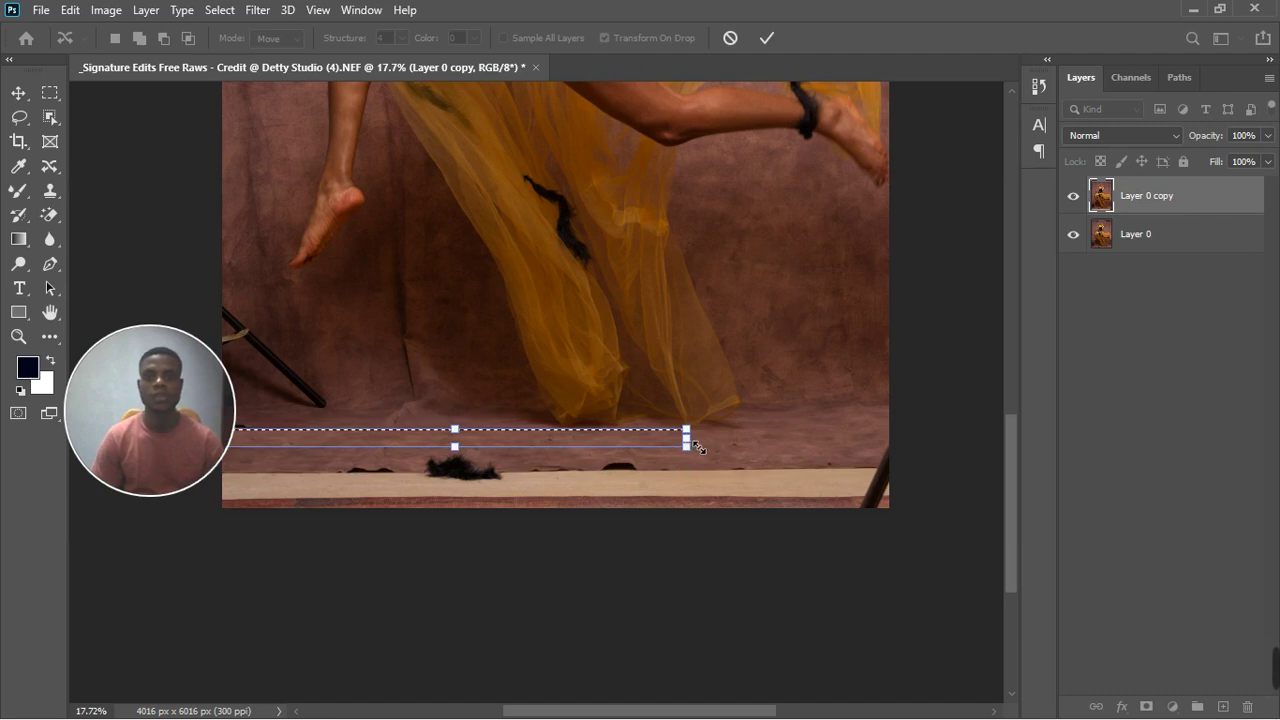
scroll(693, 452, "up", 2)
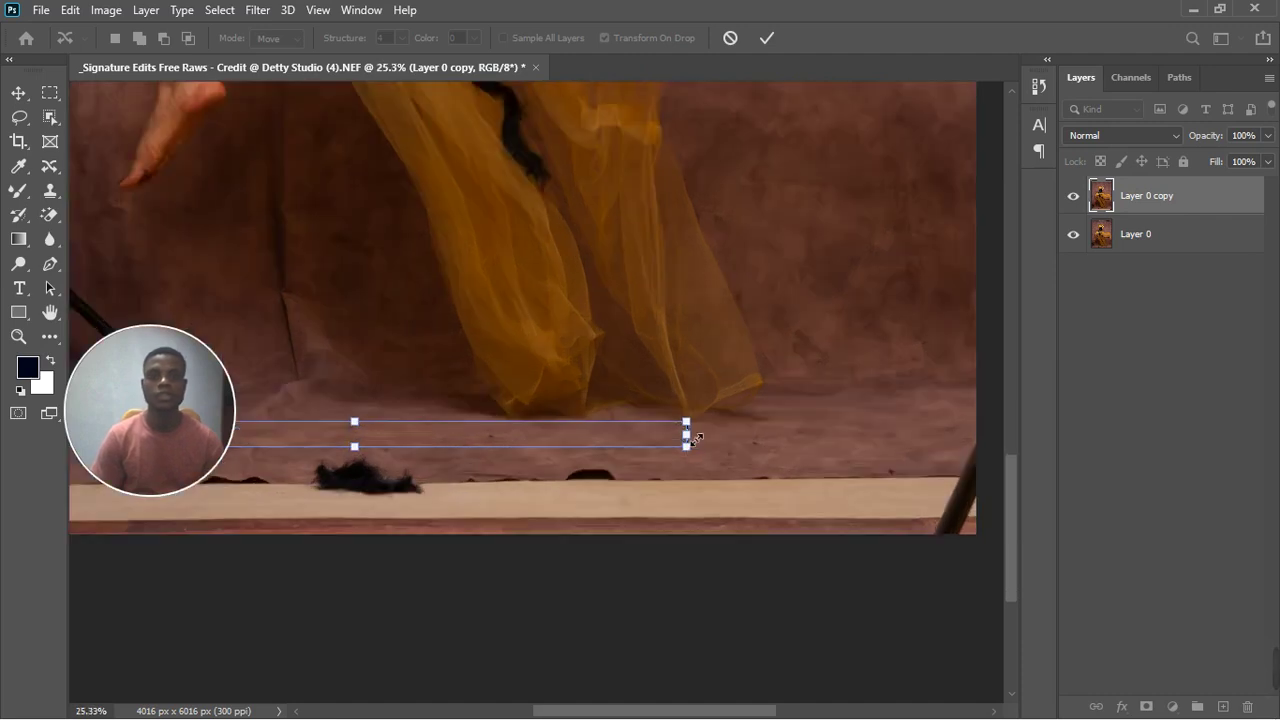
left_click_drag(694, 447, 468, 438)
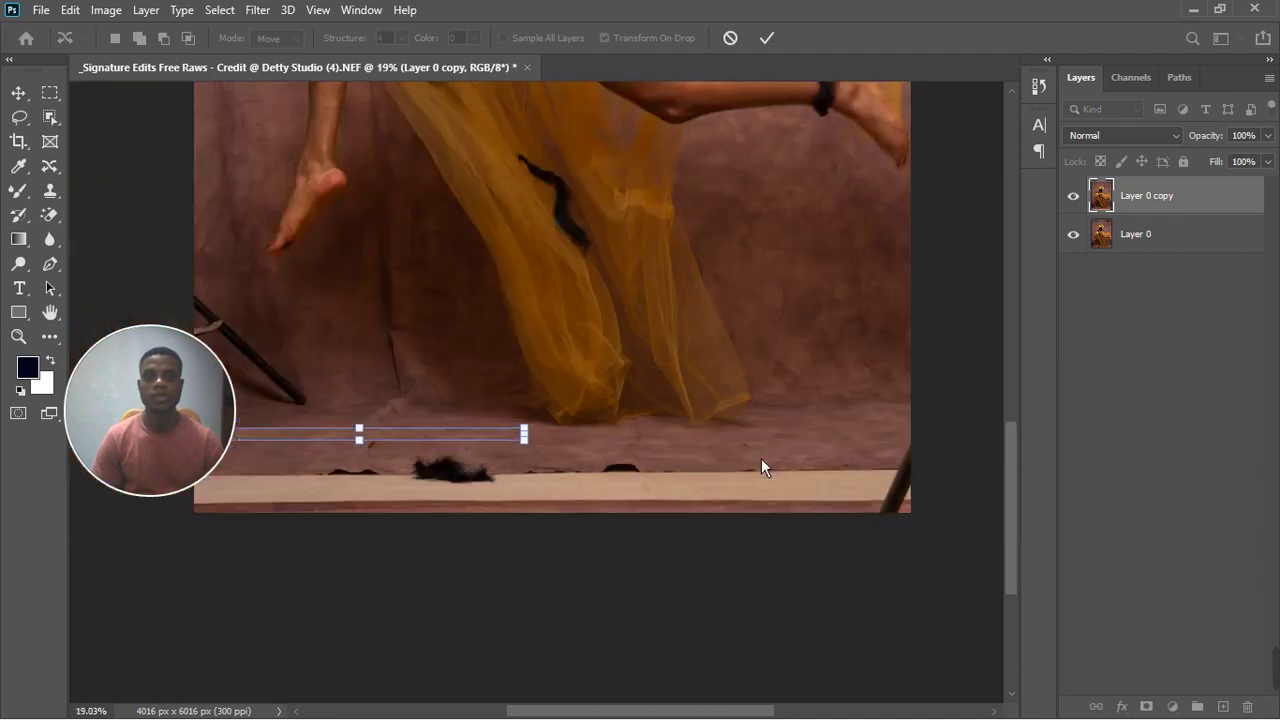
scroll(284, 466, "up", 5)
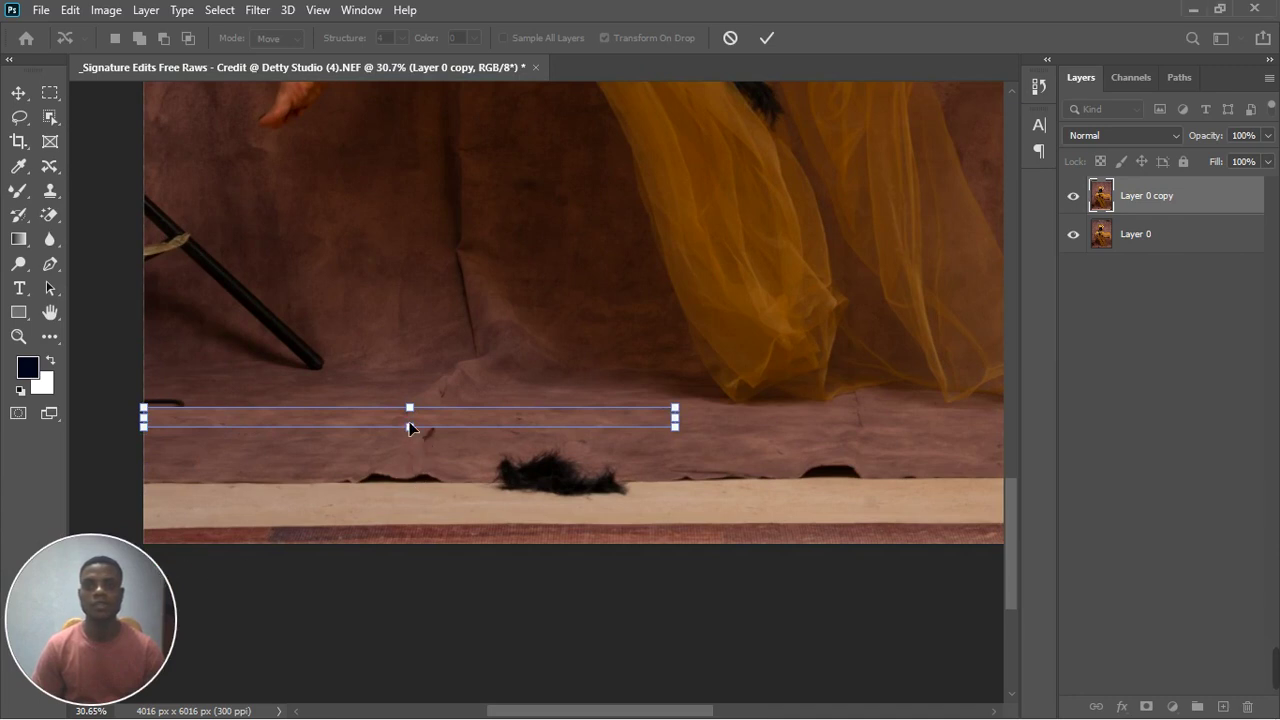
mouse_move(410, 438)
left_mouse_down()
mouse_move(410, 465)
mouse_move(410, 449)
left_mouse_up()
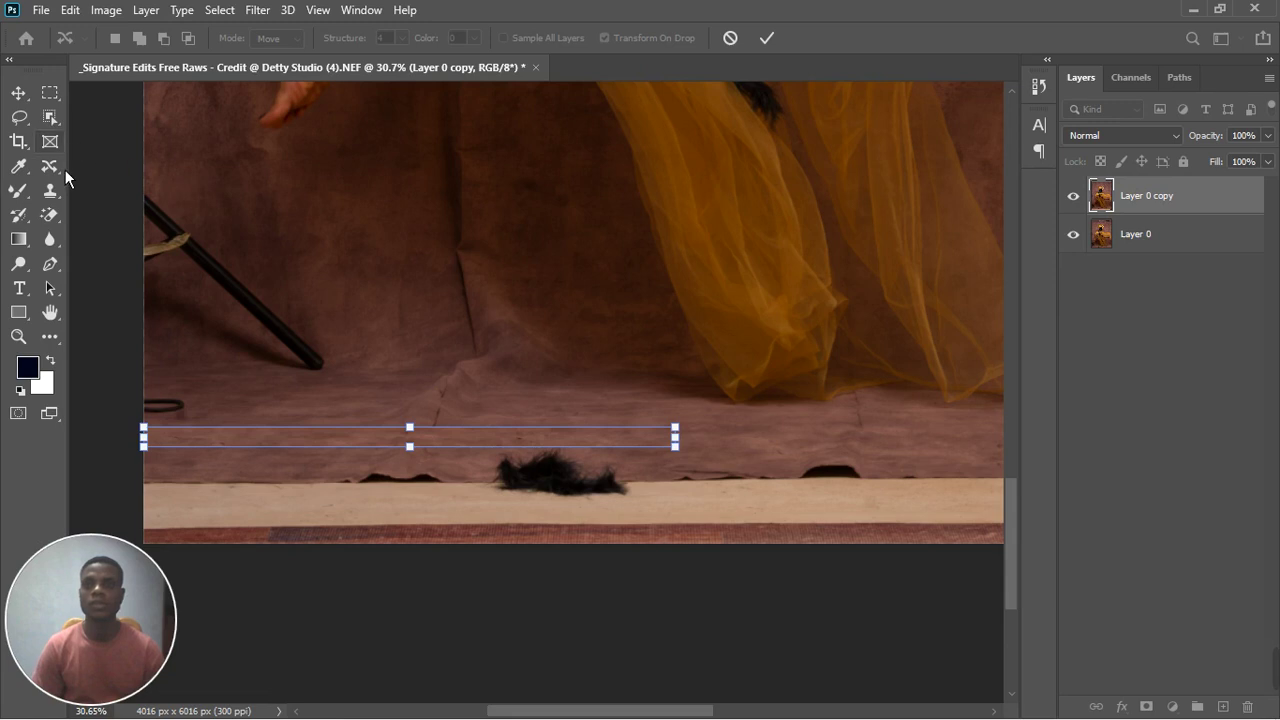
key("Return")
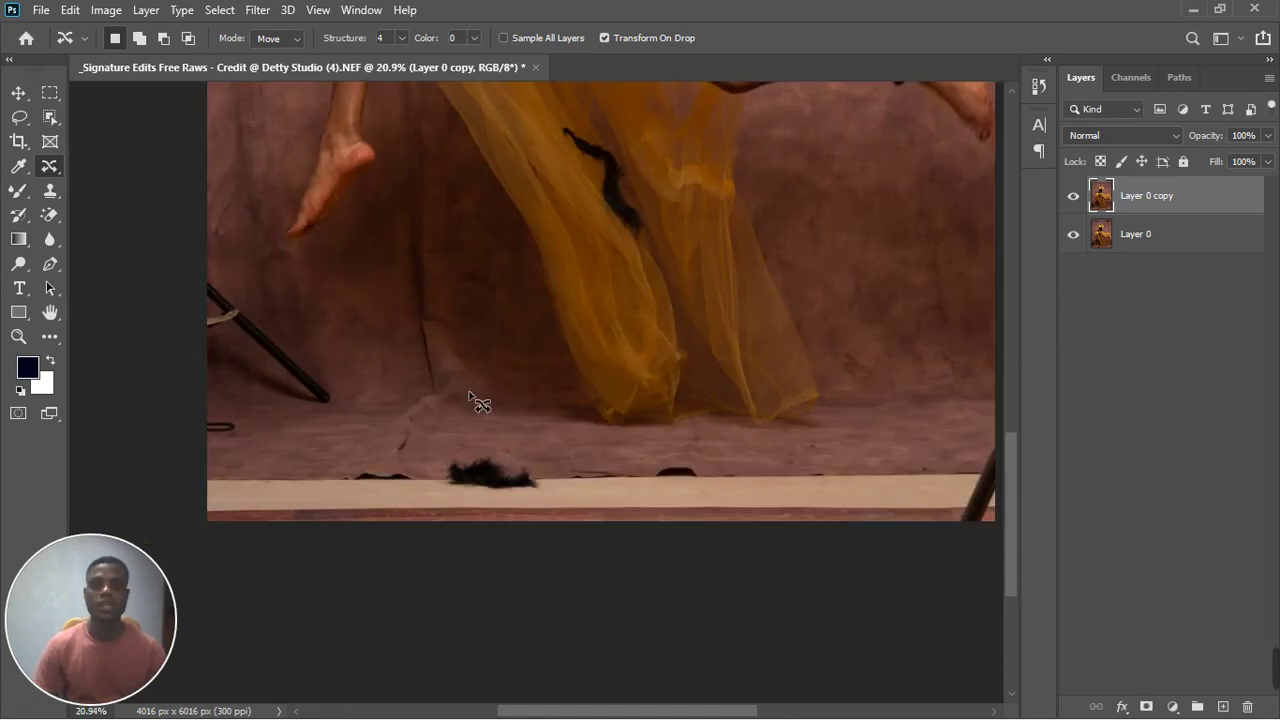
Step: Switch to the Clone Stamp tool and enlarge its brush to 400 px
right_click(62, 174)
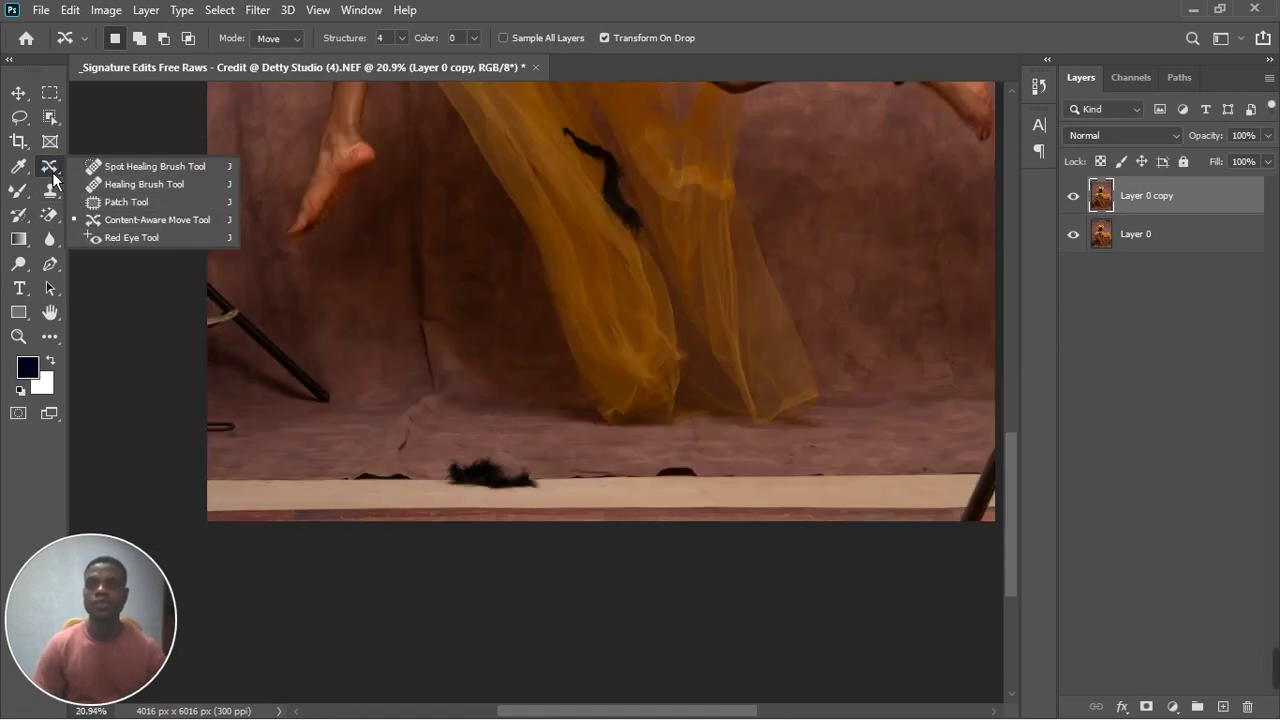
left_click(55, 198)
right_click(56, 203)
left_click(95, 190)
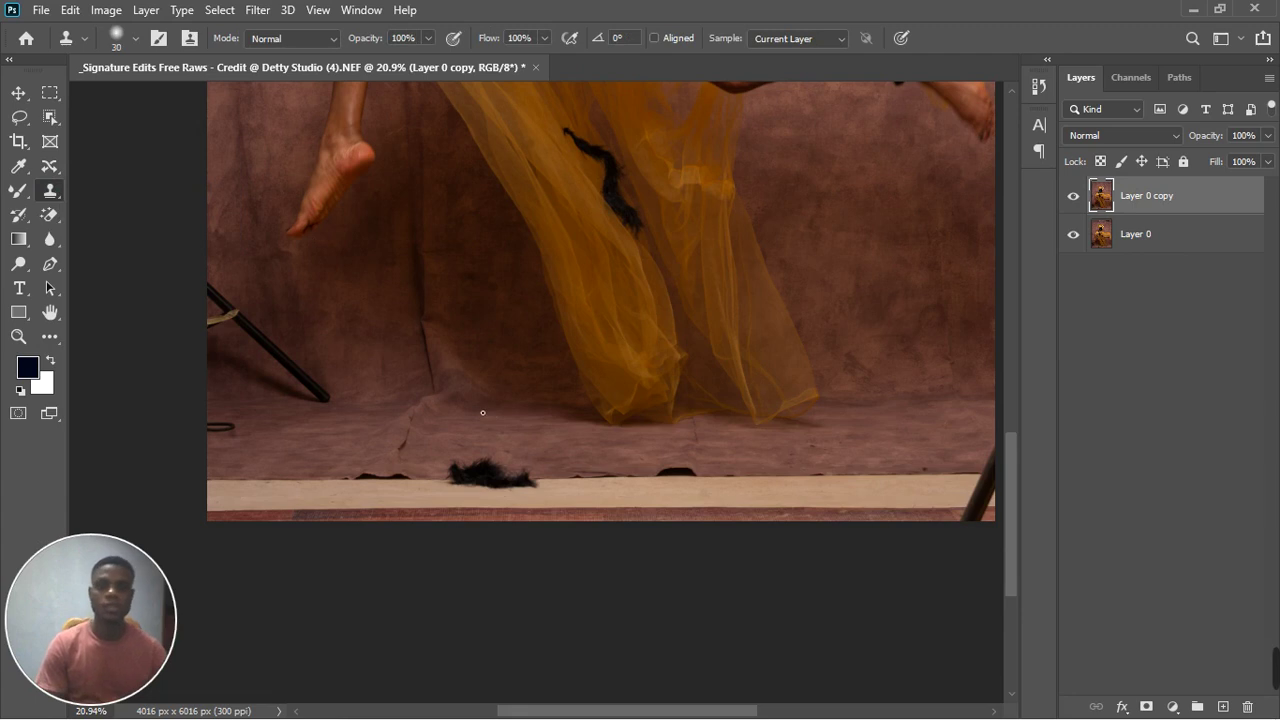
key("bracketright")
key("bracketright")
key("bracketright")
key("bracketright")
key("bracketright")
key("bracketright")
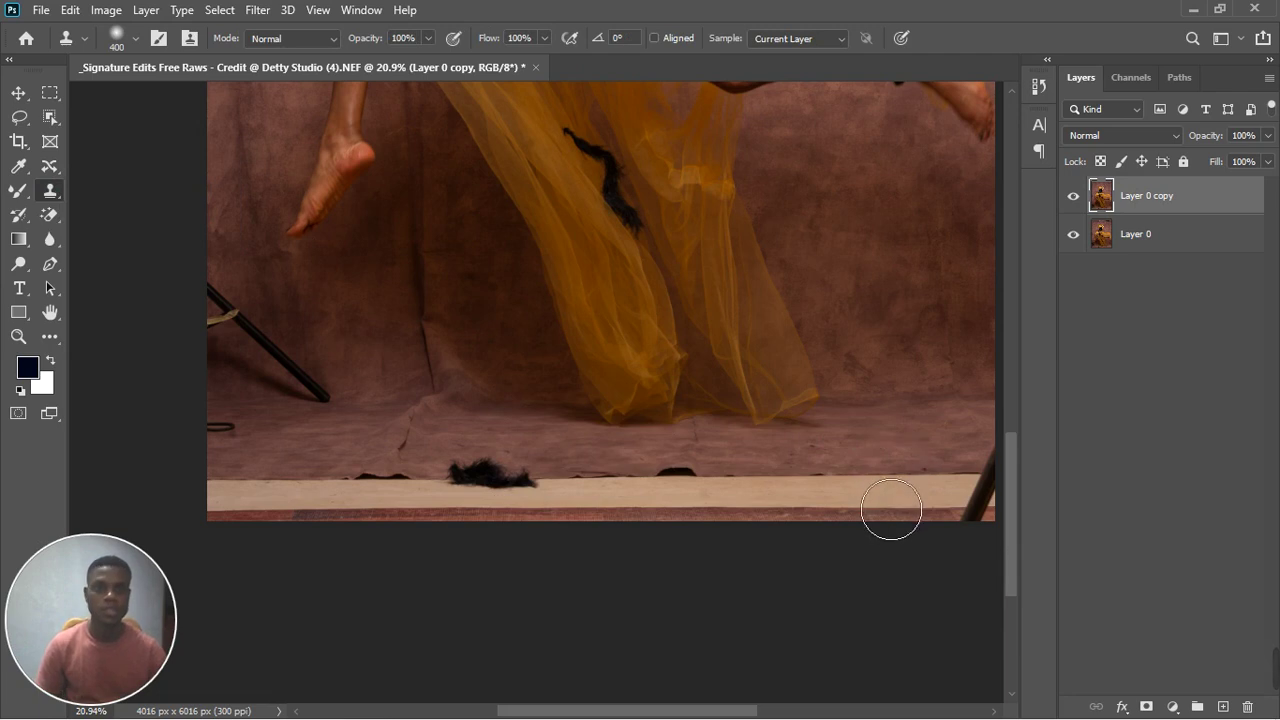
Step: Clone clean floor over the beige floor edge and the black debris along the photo's lower border, redoing the stroke across the debris
left_click(889, 502)
left_click(640, 298)
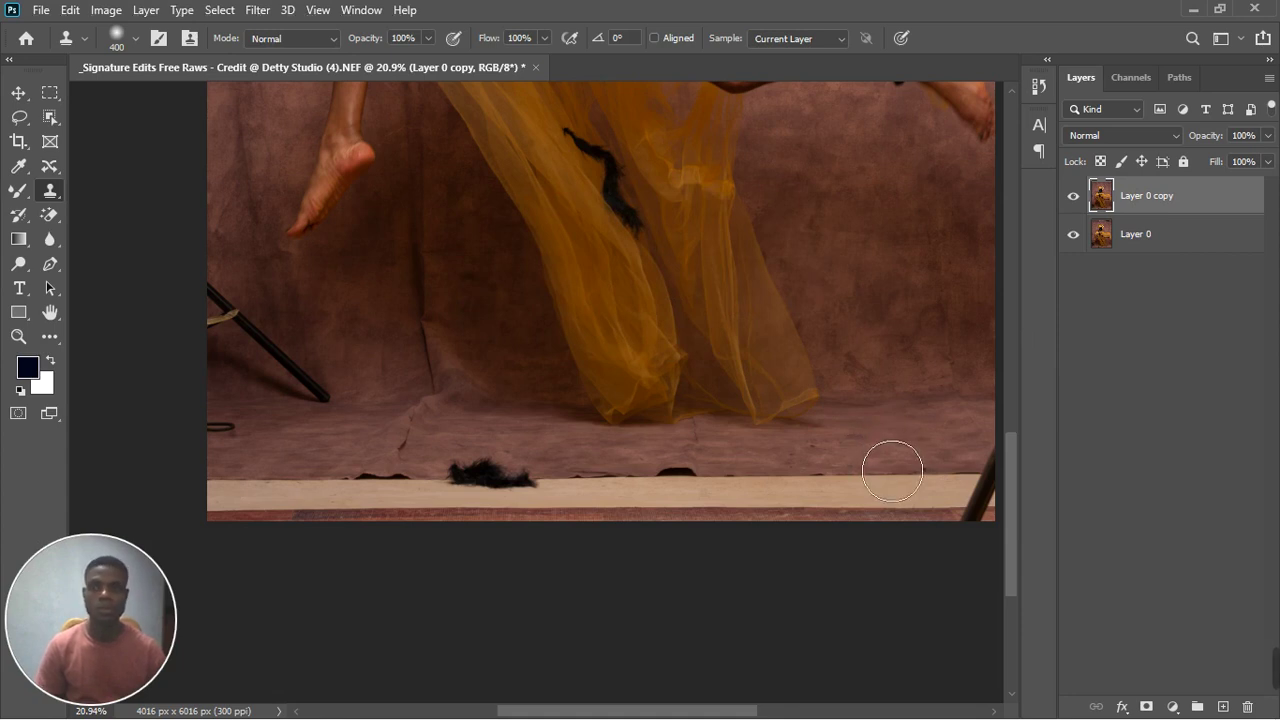
mouse_move(890, 527)
left_mouse_down()
mouse_move(904, 538)
mouse_move(731, 520)
mouse_move(876, 530)
mouse_move(763, 514)
mouse_move(831, 513)
mouse_move(871, 534)
mouse_move(974, 523)
mouse_move(634, 520)
left_mouse_up()
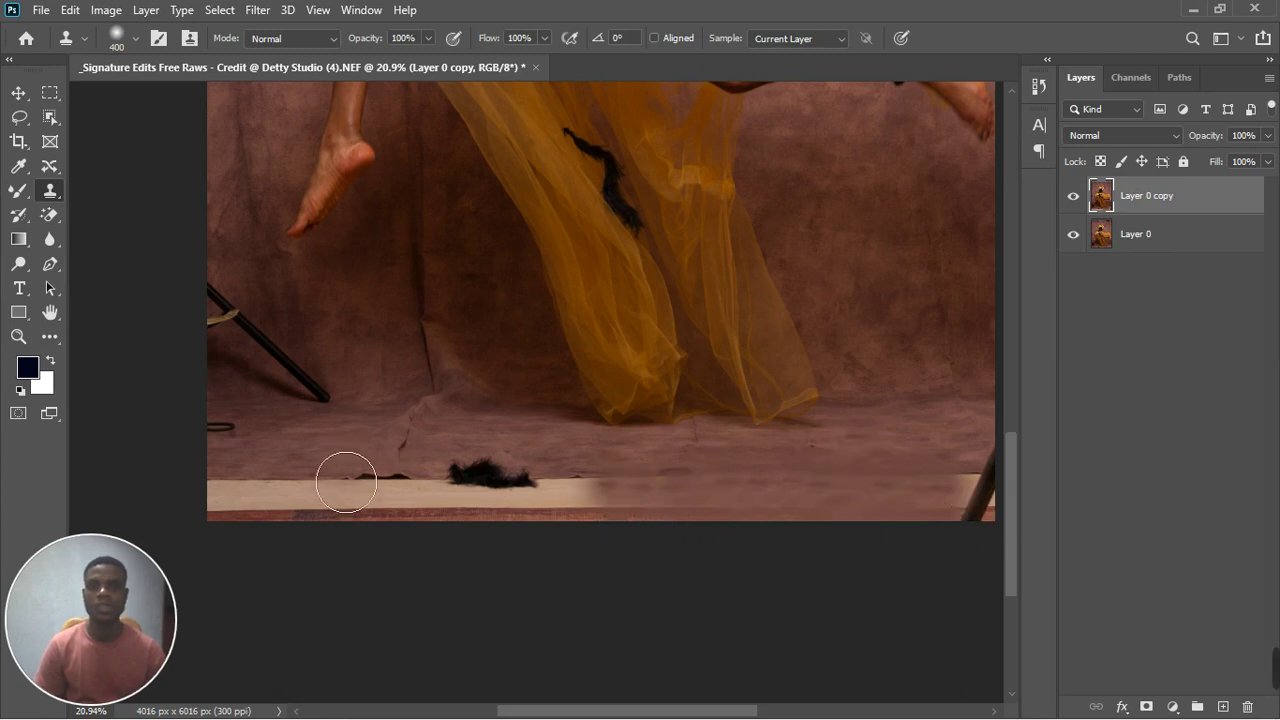
mouse_move(287, 525)
left_mouse_down()
mouse_move(231, 533)
mouse_move(263, 513)
mouse_move(389, 533)
mouse_move(368, 531)
mouse_move(418, 521)
mouse_move(323, 520)
left_mouse_up()
mouse_move(451, 530)
left_mouse_down()
mouse_move(521, 504)
mouse_move(600, 523)
left_mouse_up()
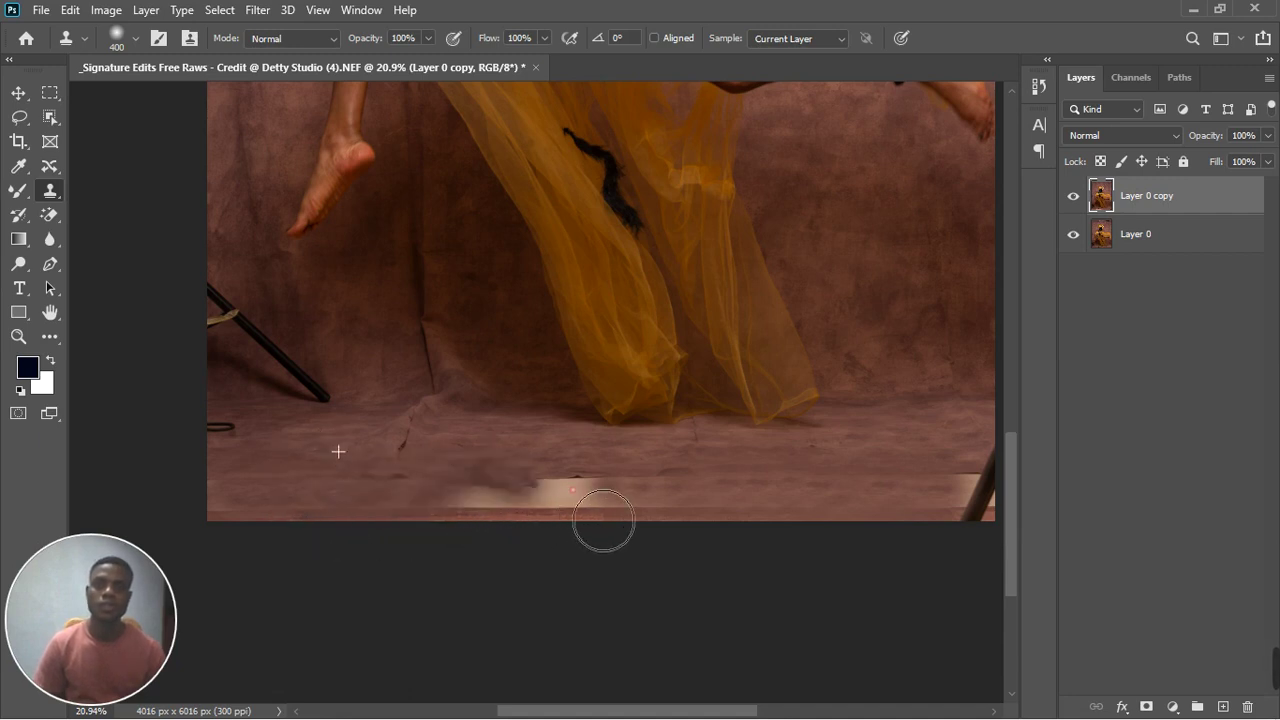
key("ctrl+z")
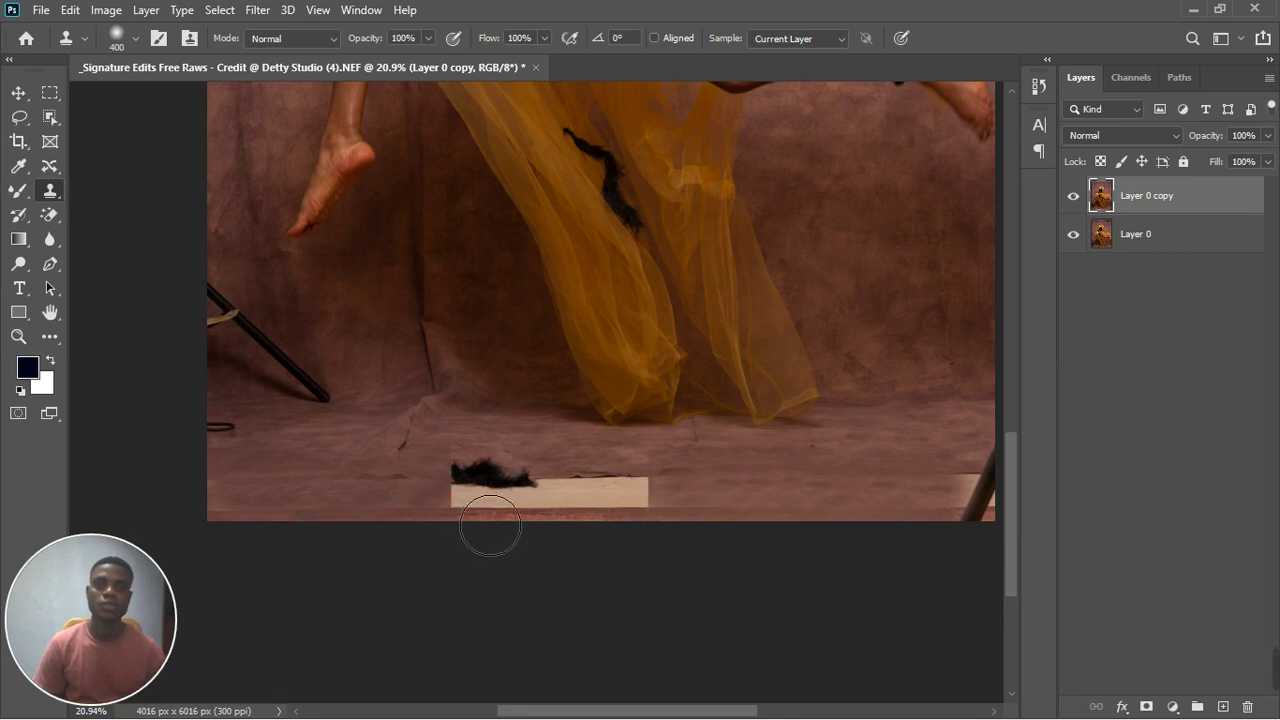
mouse_move(489, 528)
left_mouse_down()
mouse_move(611, 515)
mouse_move(669, 517)
left_mouse_up()
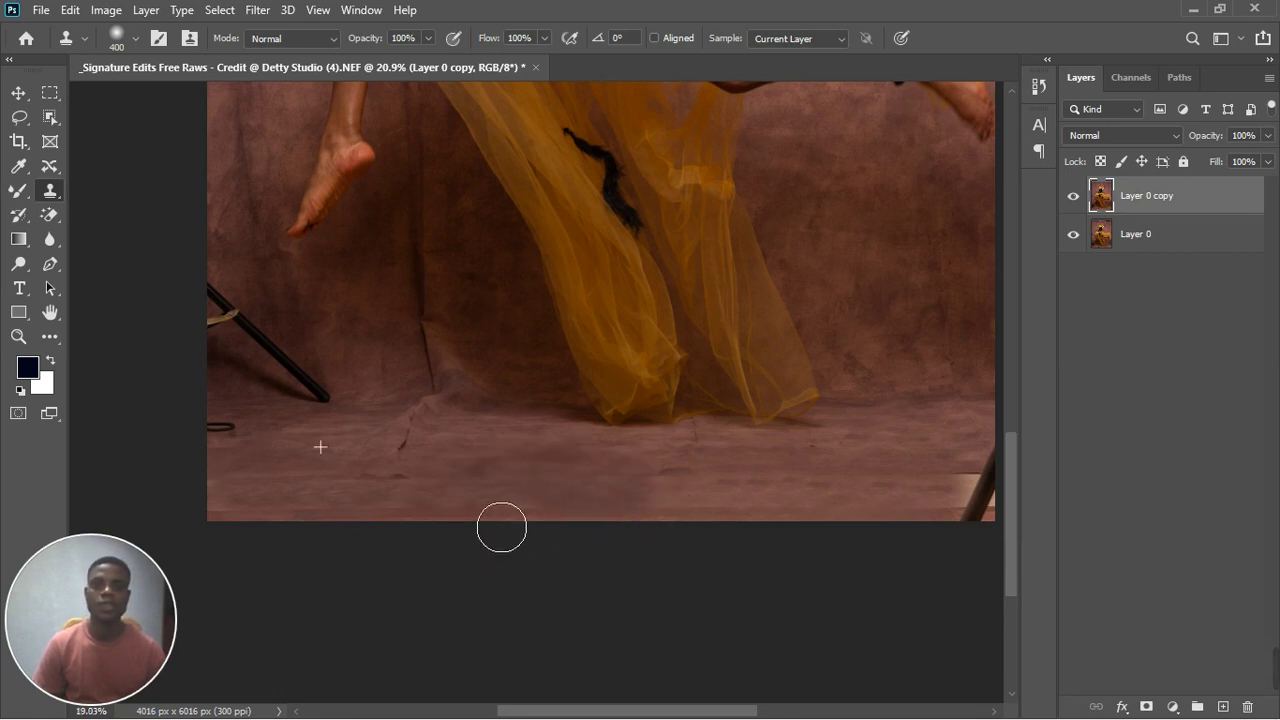
Step: Clone clean floor over the remaining beige patch and dark pole in the photo's lower-right corner
scroll(503, 526, "down", 2)
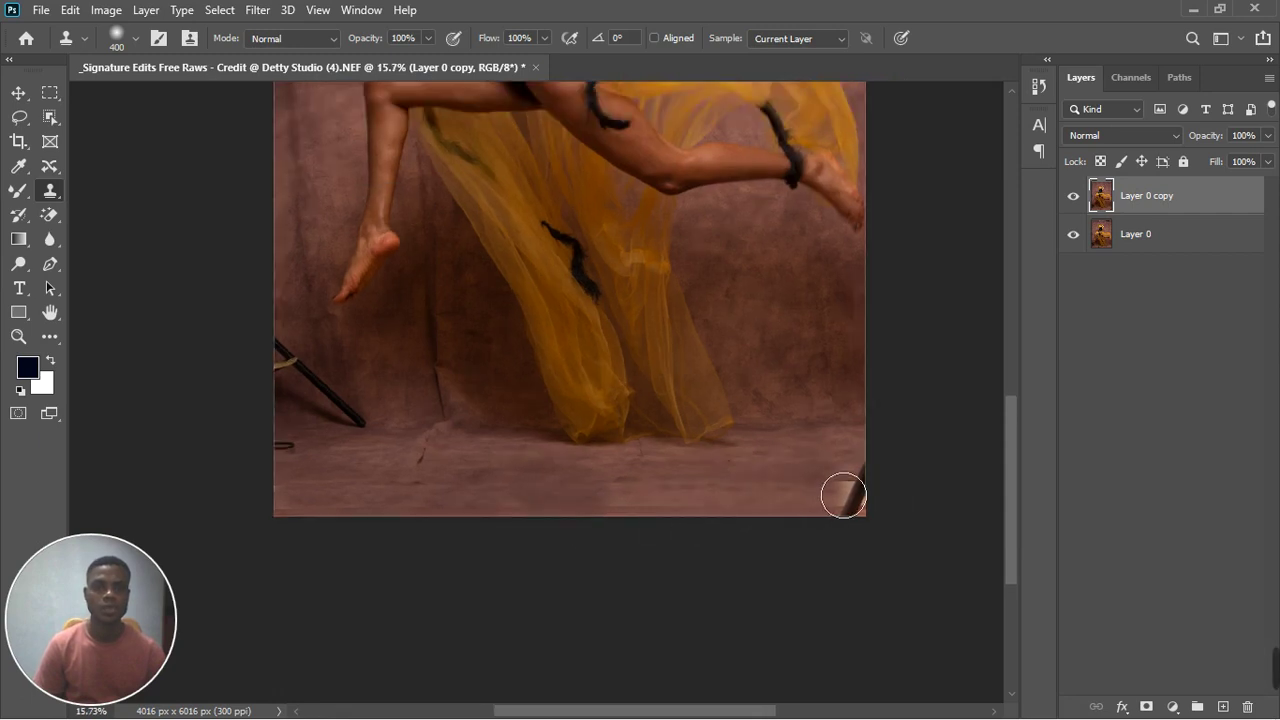
left_click(825, 471, "alt")
mouse_move(863, 523)
left_mouse_down()
mouse_move(885, 494)
mouse_move(880, 526)
left_mouse_up()
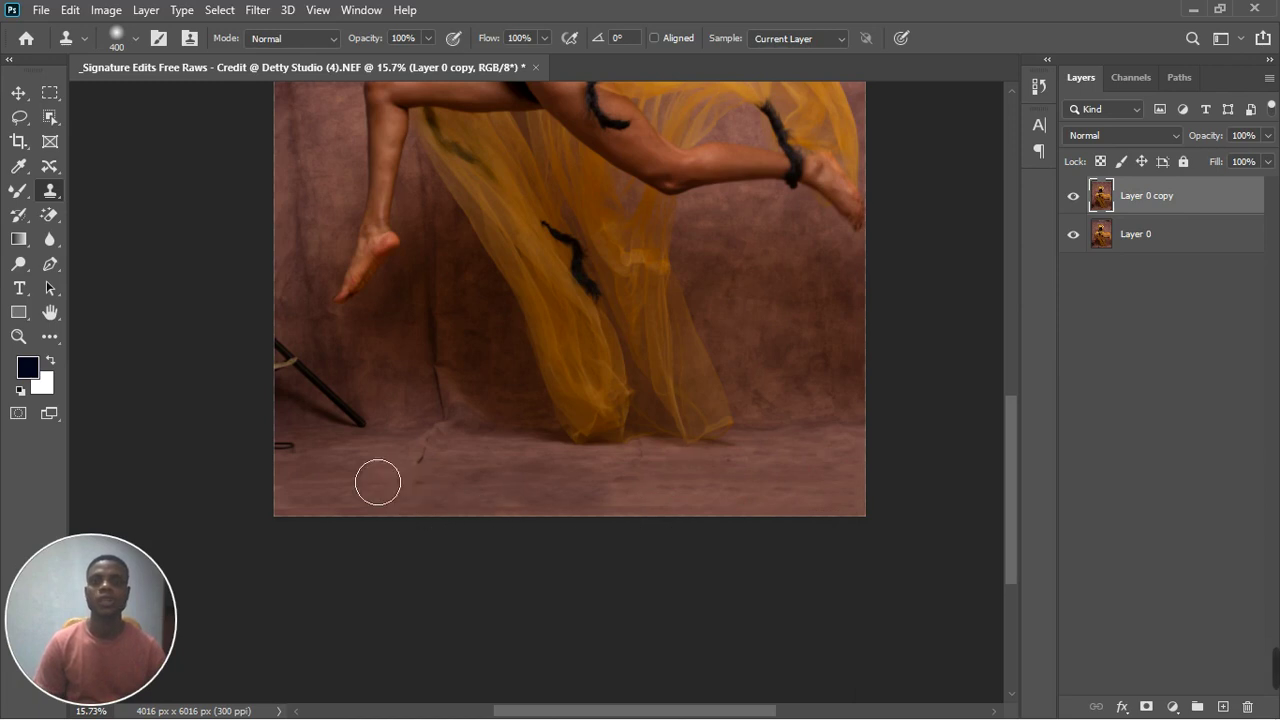
Step: Try to clone nearby backdrop over the black stand leg at the photo's left edge, working from its foot upward
left_click(377, 388, "alt")
left_click(388, 438)
left_click(371, 434)
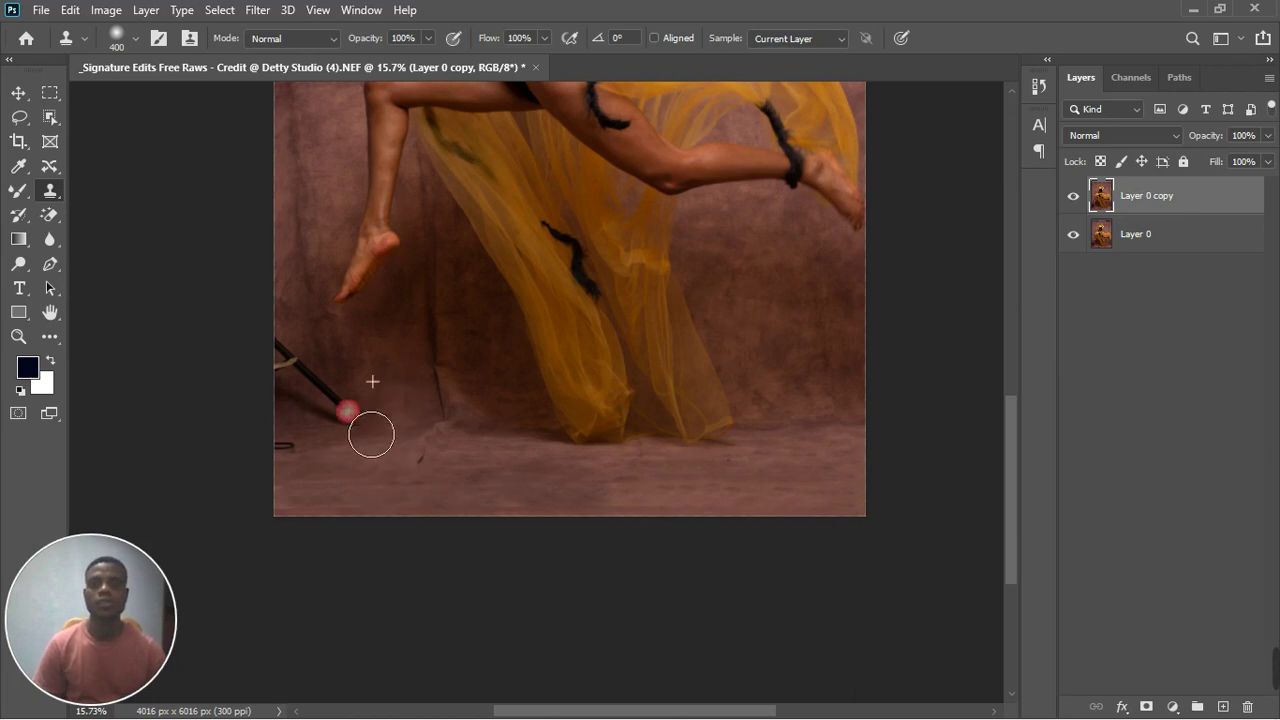
left_click(348, 418)
left_click(339, 394)
left_click(333, 364, "alt")
left_click(334, 377)
left_click(323, 386)
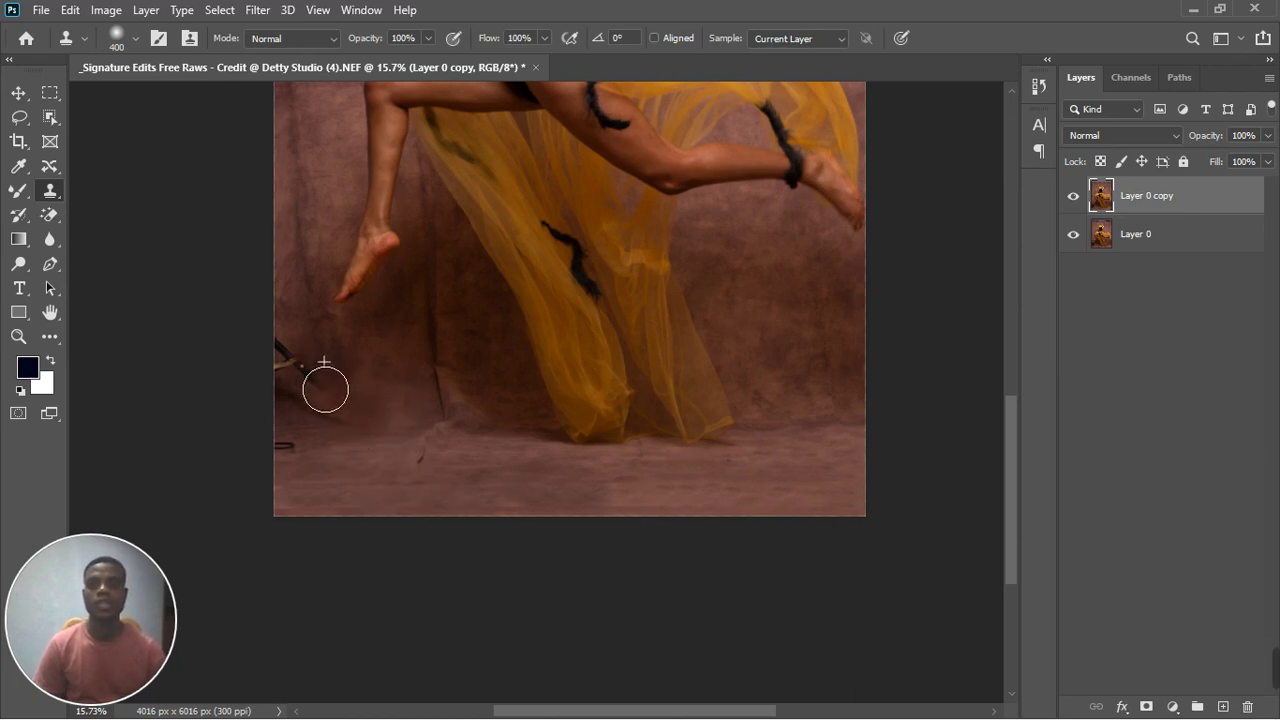
left_click(291, 394)
left_click(319, 362)
left_click(314, 363)
left_click(300, 370)
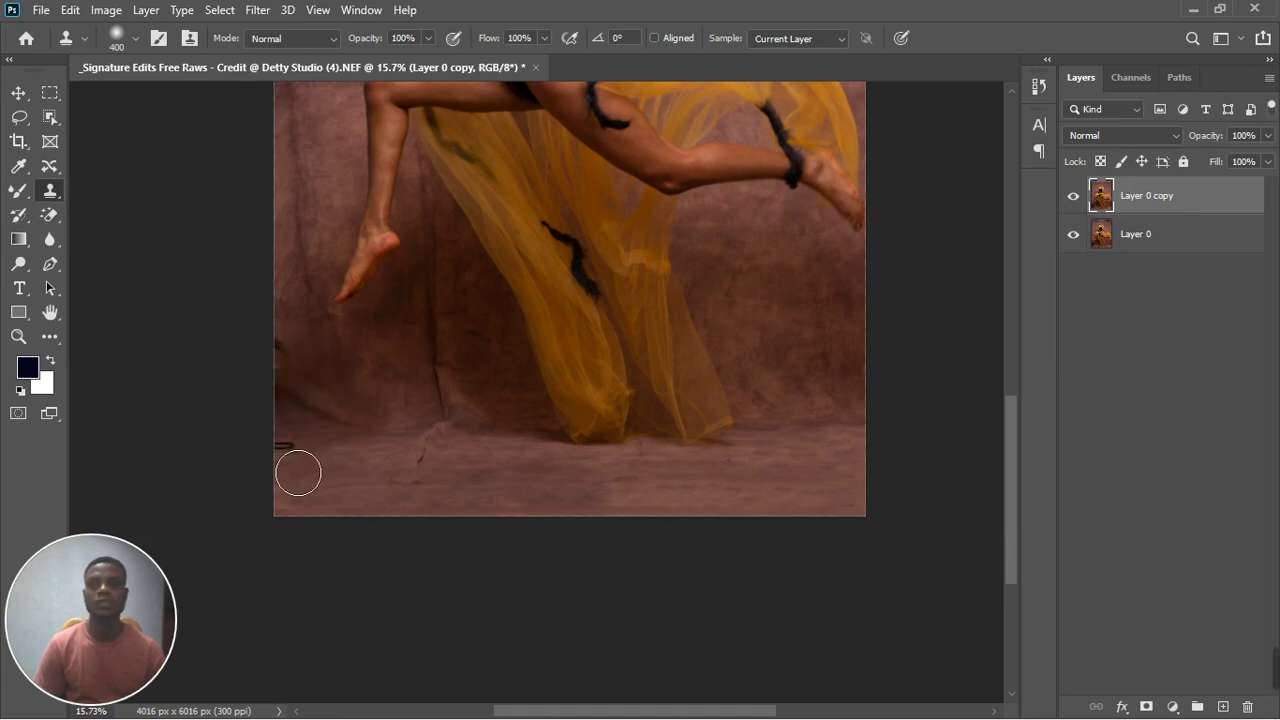
Step: Clone backdrop over the black stand leg and the small dark object on the floor at the photo's left edge
mouse_move(298, 473)
left_mouse_down()
mouse_move(395, 509)
mouse_move(388, 463)
left_mouse_up()
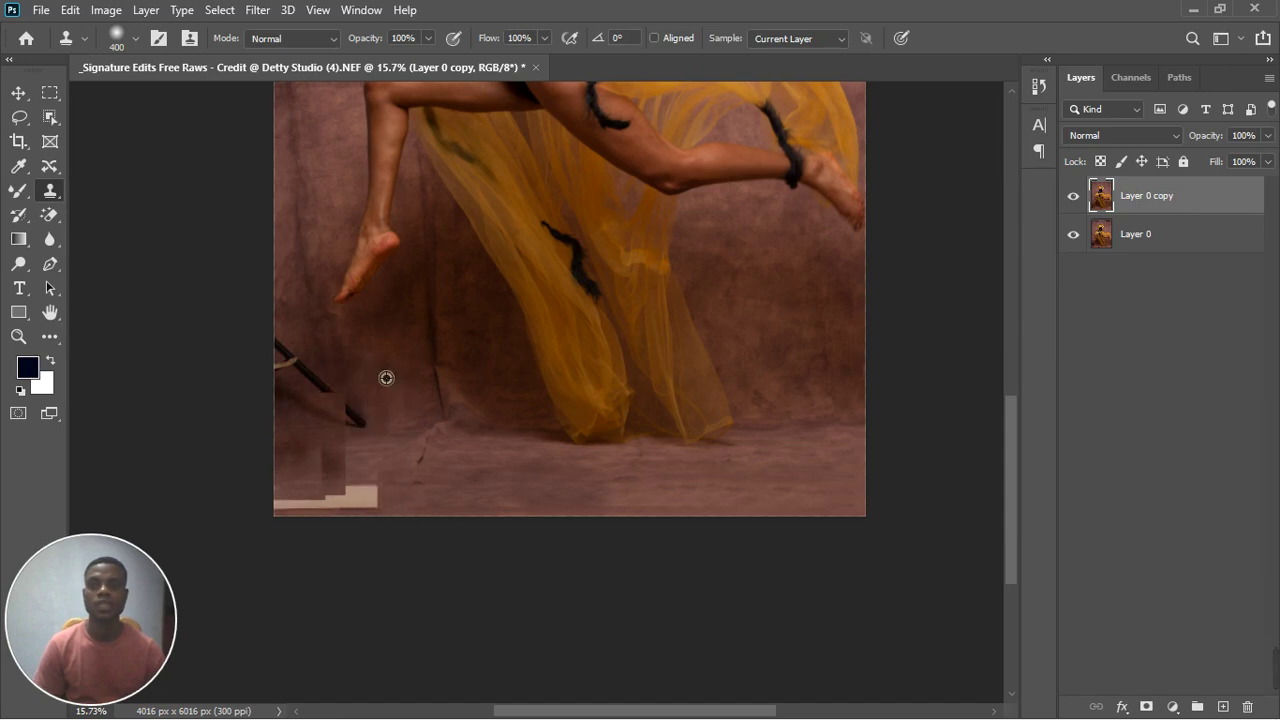
left_click_drag(317, 380, 294, 371)
left_click(444, 485)
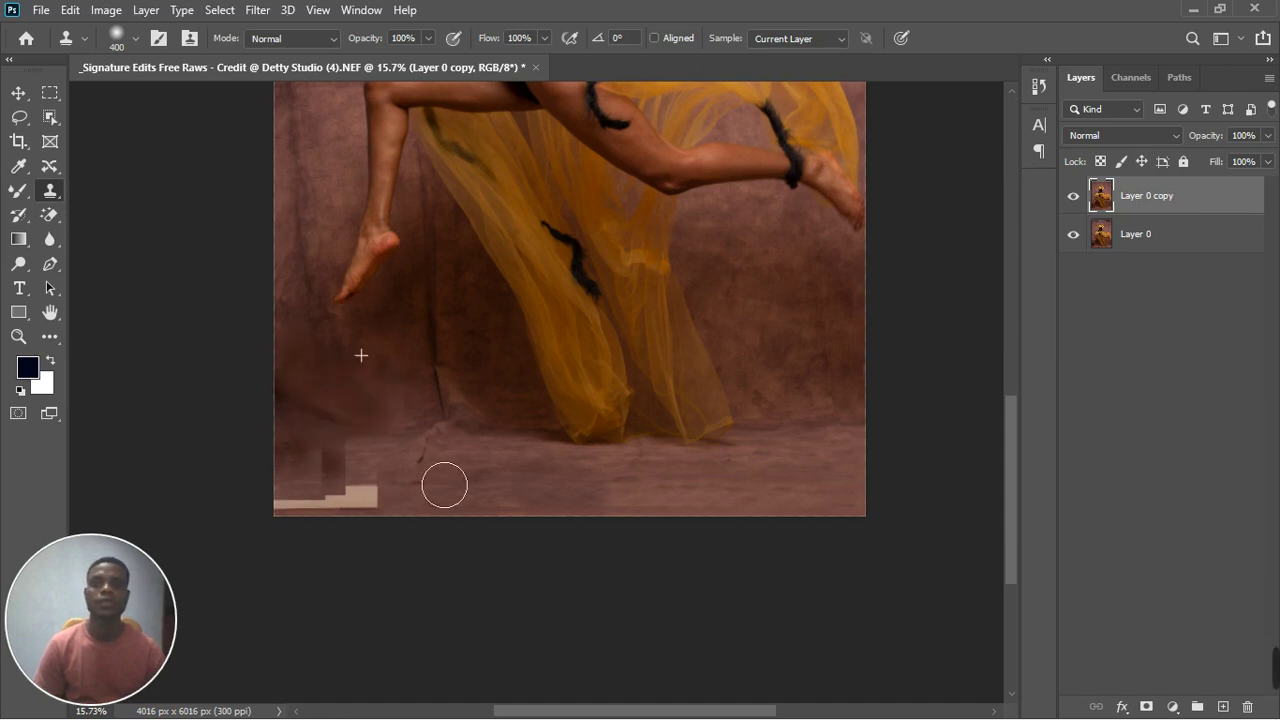
Step: Clone clean floor over the beige remnant in the lower-left corner and clean backdrop over the vertical crease beside the yellow fabric
mouse_move(457, 473)
left_mouse_down()
mouse_move(380, 528)
mouse_move(349, 526)
mouse_move(450, 495)
mouse_move(487, 459)
mouse_move(507, 411)
mouse_move(503, 376)
mouse_move(454, 382)
mouse_move(454, 347)
mouse_move(484, 352)
left_mouse_up()
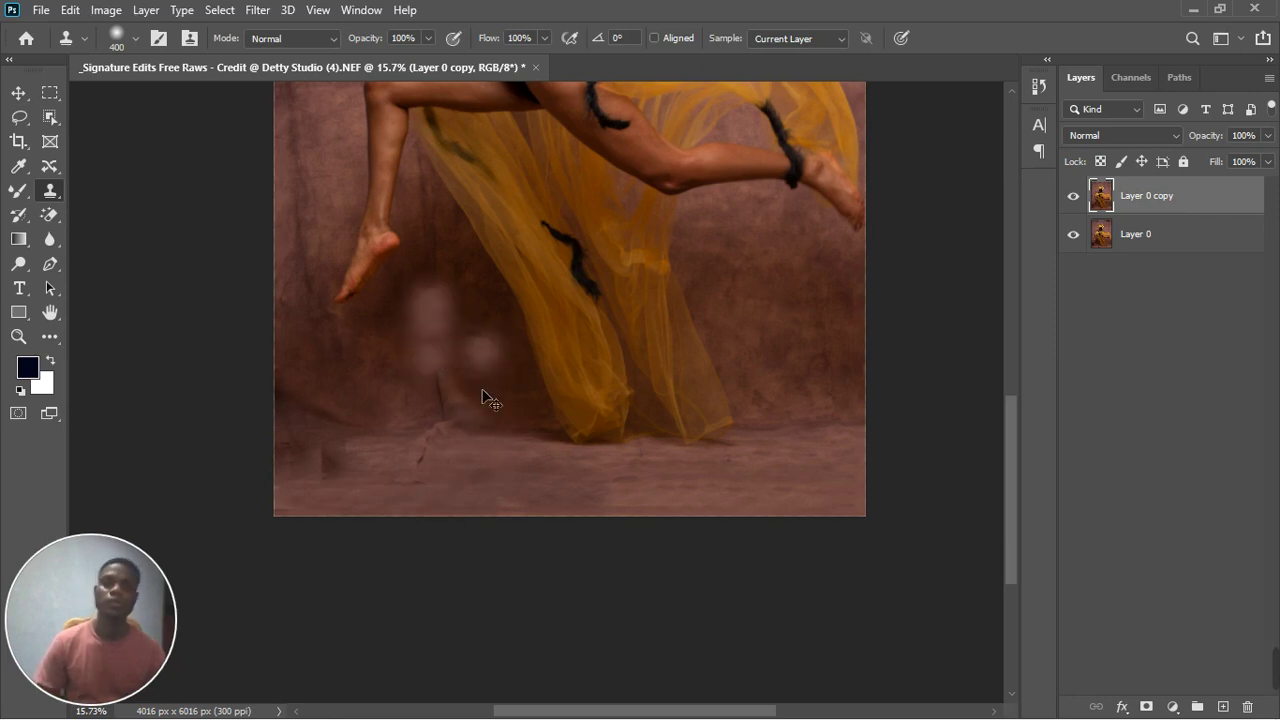
mouse_move(430, 295)
left_mouse_down()
mouse_move(432, 362)
mouse_move(482, 352)
mouse_move(482, 340)
mouse_move(466, 345)
mouse_move(458, 363)
mouse_move(464, 322)
left_mouse_up()
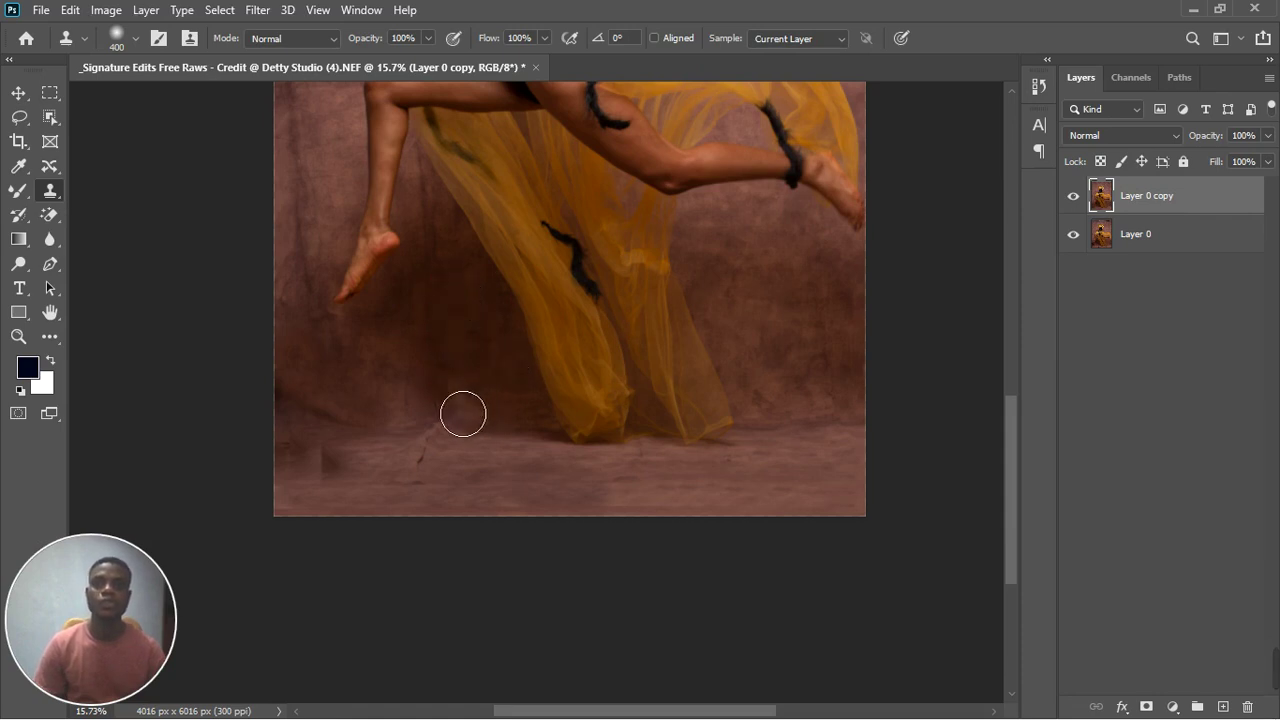
left_click_drag(463, 414, 520, 424)
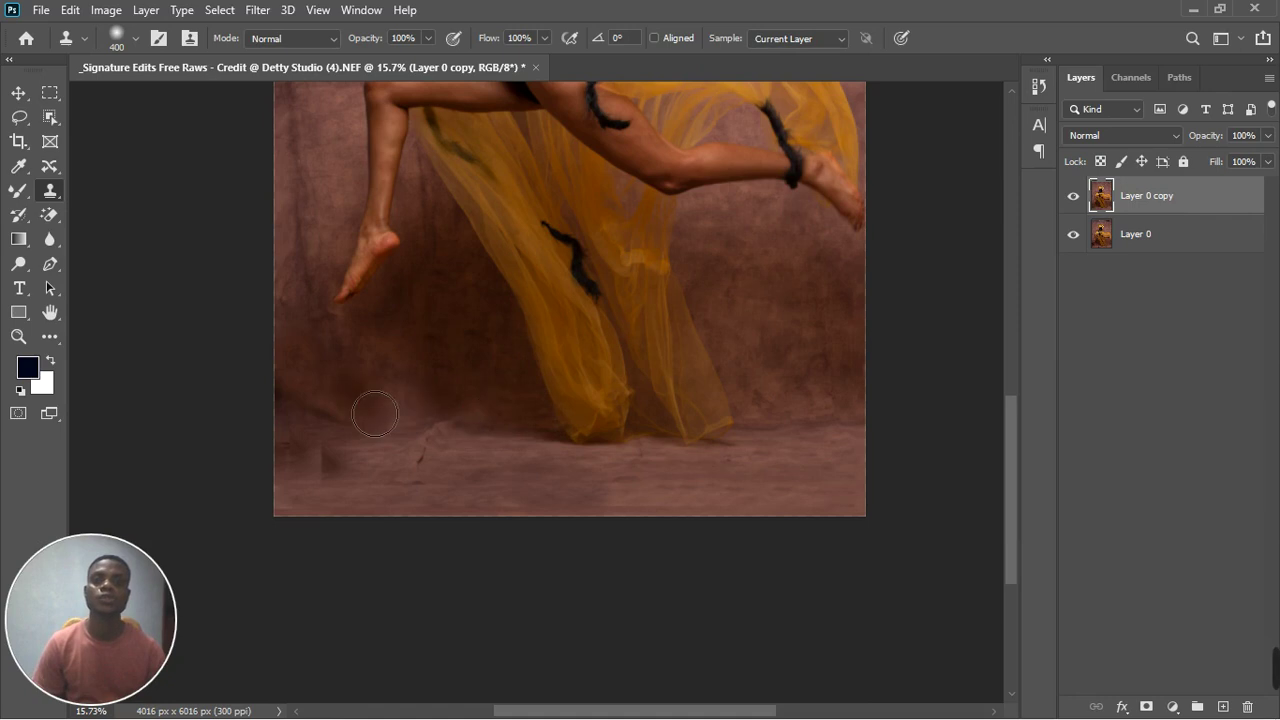
Step: Clone over the hard-edged dark patch where the backdrop meets the floor near the photo's lower-left corner
mouse_move(375, 408)
left_mouse_down()
mouse_move(347, 449)
mouse_move(309, 457)
left_mouse_up()
left_click(308, 430)
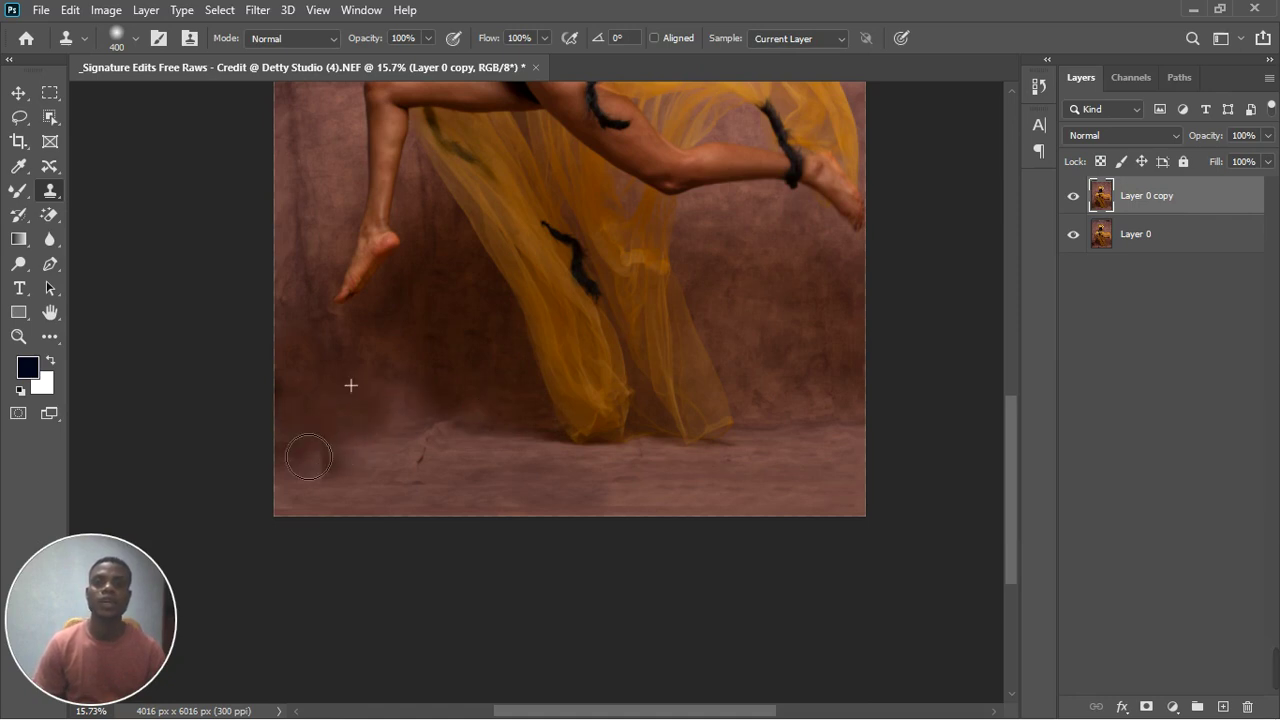
mouse_move(384, 412)
left_mouse_down()
mouse_move(494, 449)
mouse_move(449, 446)
mouse_move(426, 477)
mouse_move(289, 477)
mouse_move(743, 491)
mouse_move(526, 497)
mouse_move(294, 460)
left_mouse_up()
Step: Remove the horizontal backdrop crease beside the dancer's front knee with the content-aware Spot Healing Brush
scroll(493, 448, "down", 1)
scroll(493, 448, "down", 1)
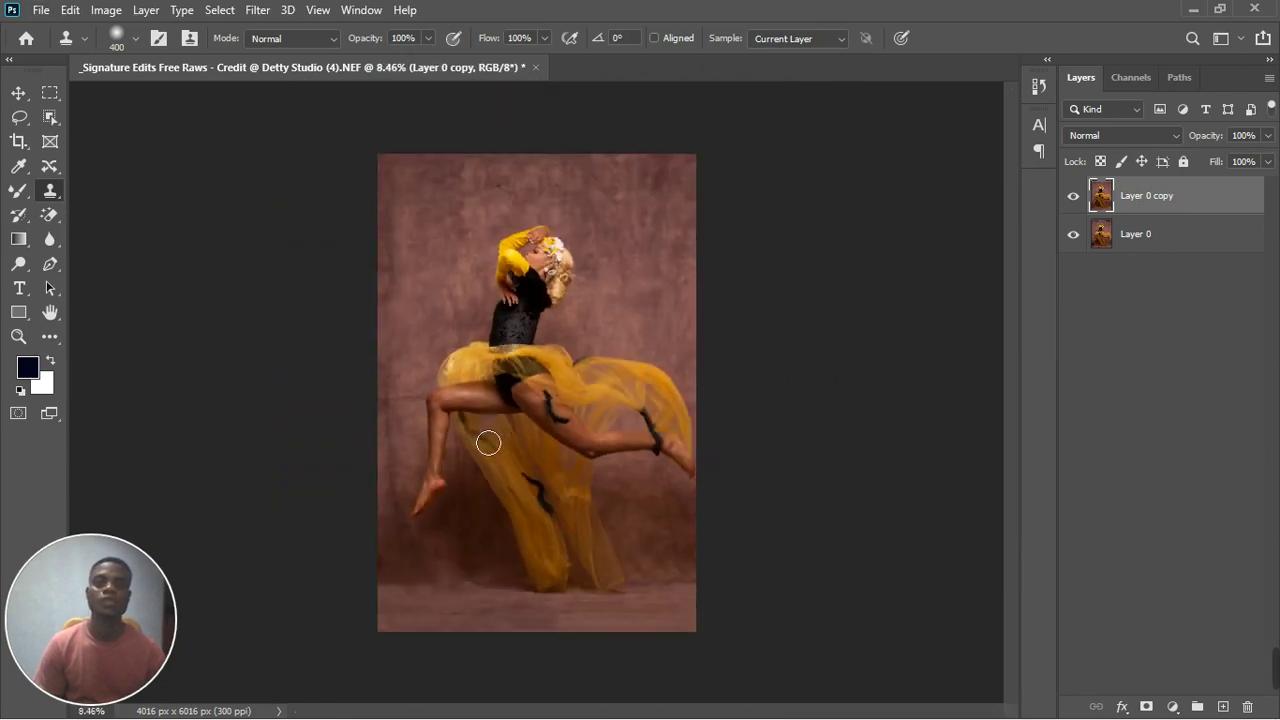
scroll(409, 426, "up", 2)
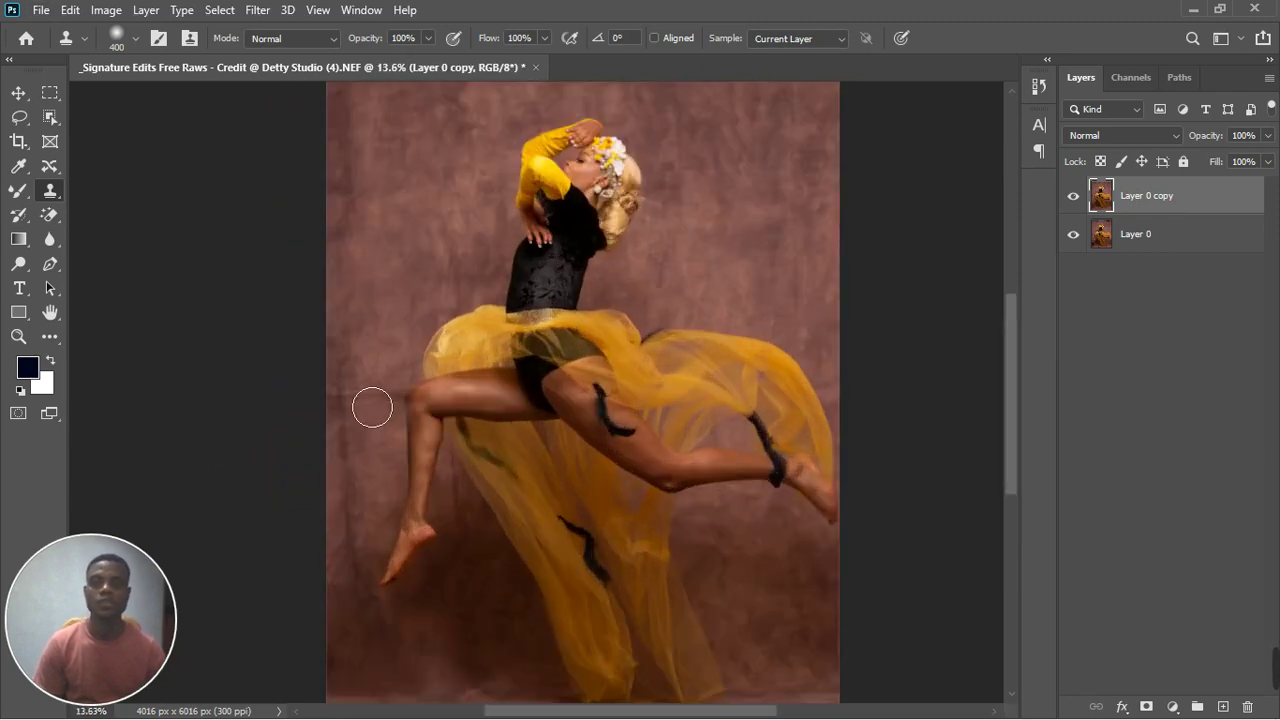
left_click(59, 175)
left_click(121, 178)
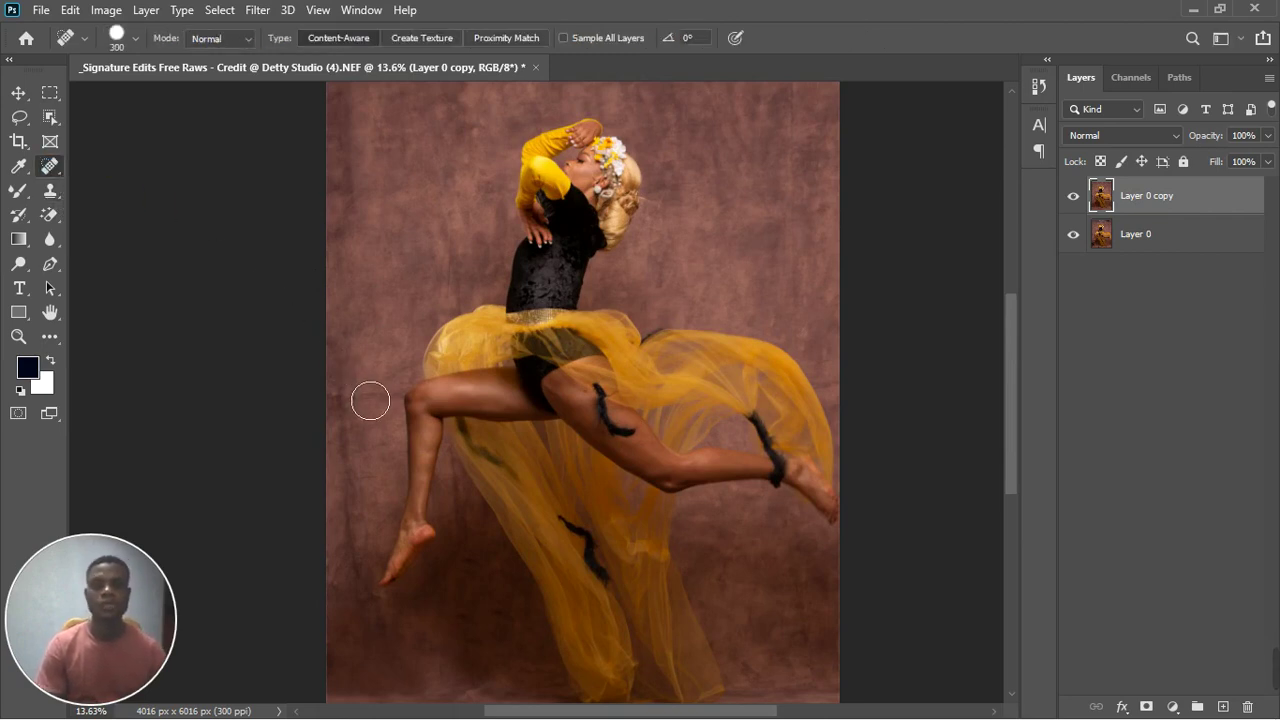
left_click(344, 394)
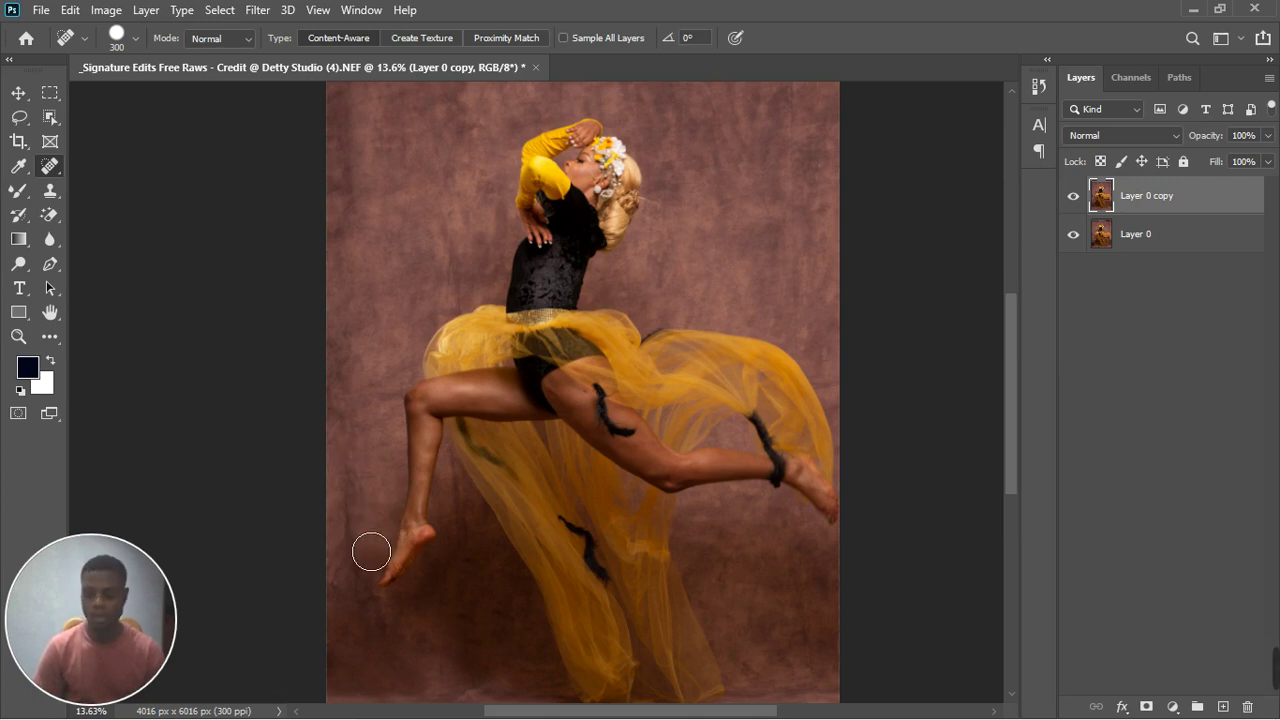
Step: Examine the cleaned photo as a whole, and inspect the dancer's thighs and the black feathers up close
scroll(614, 491, "down", 2)
scroll(520, 418, "up", 1)
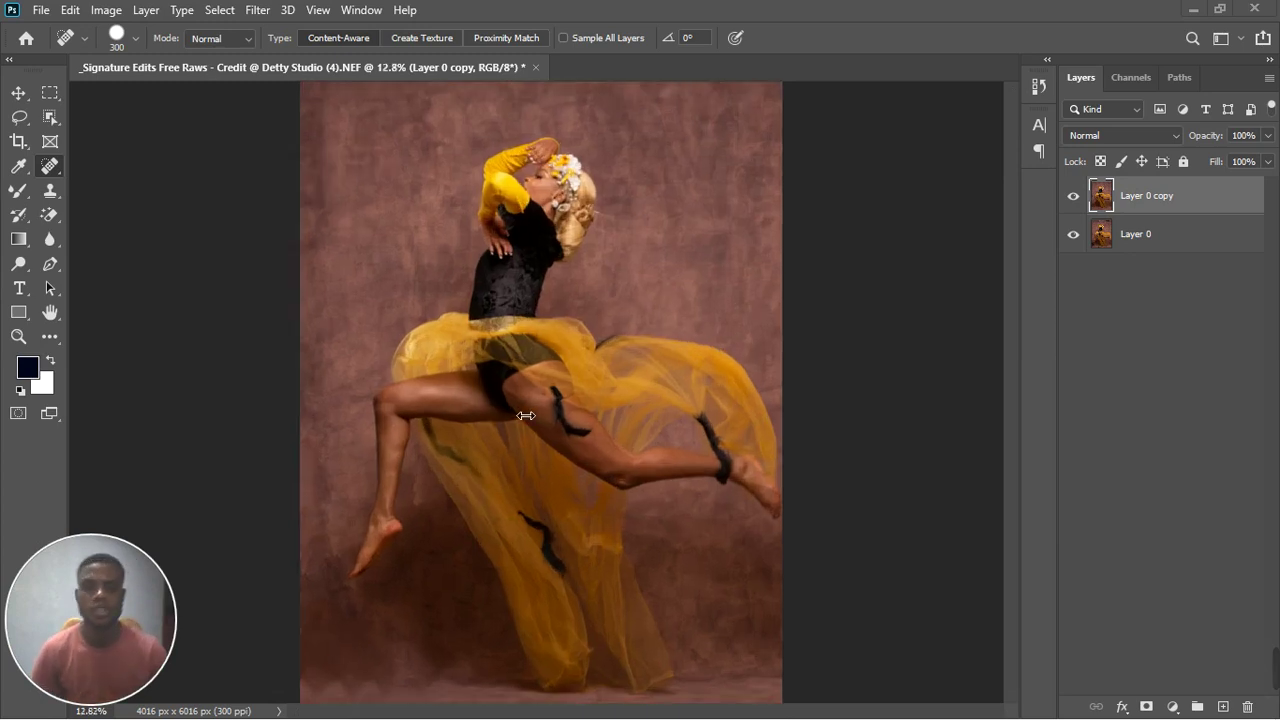
scroll(526, 415, "up", 1)
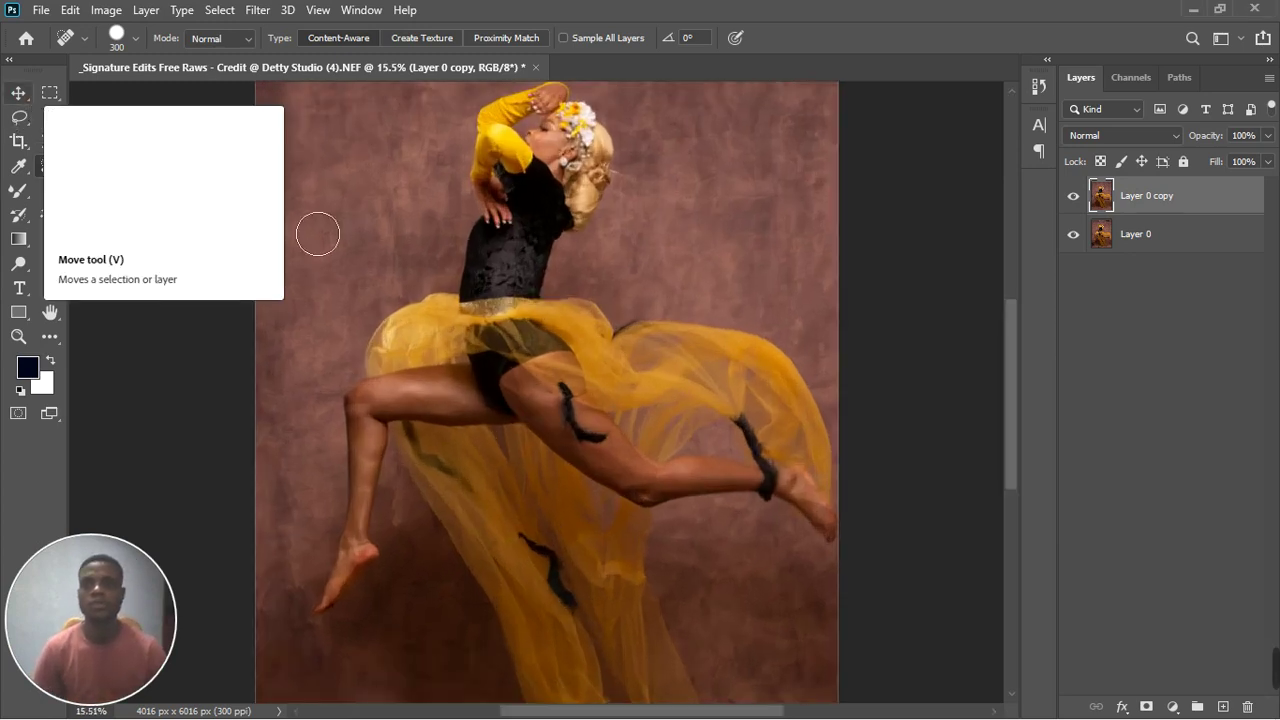
left_click(18, 93)
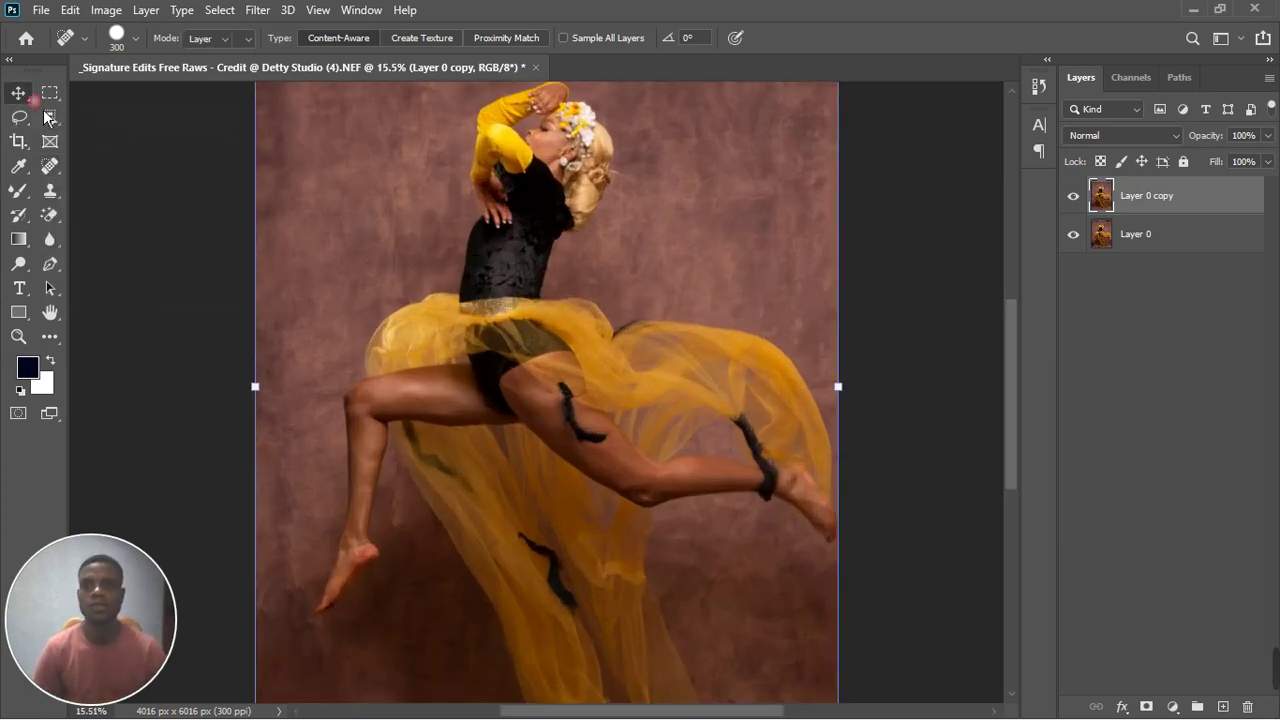
scroll(634, 295, "down", 3)
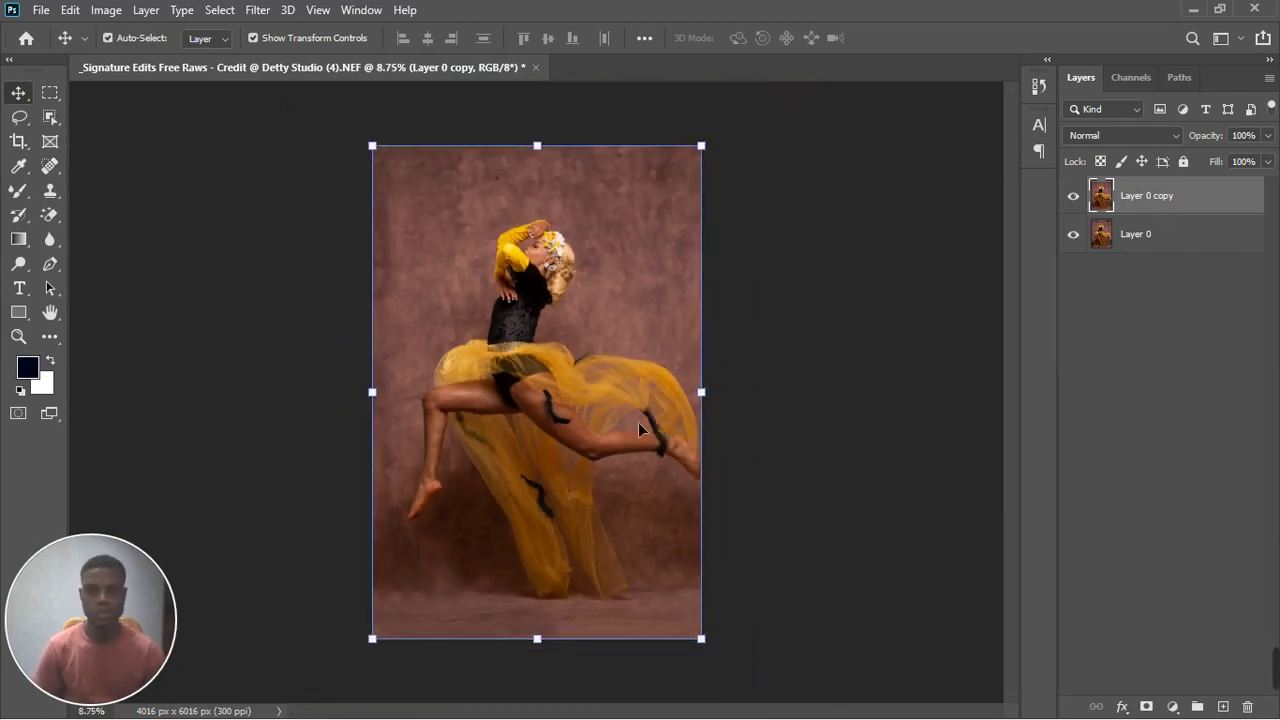
scroll(550, 395, "up", 3)
scroll(548, 400, "up", 6)
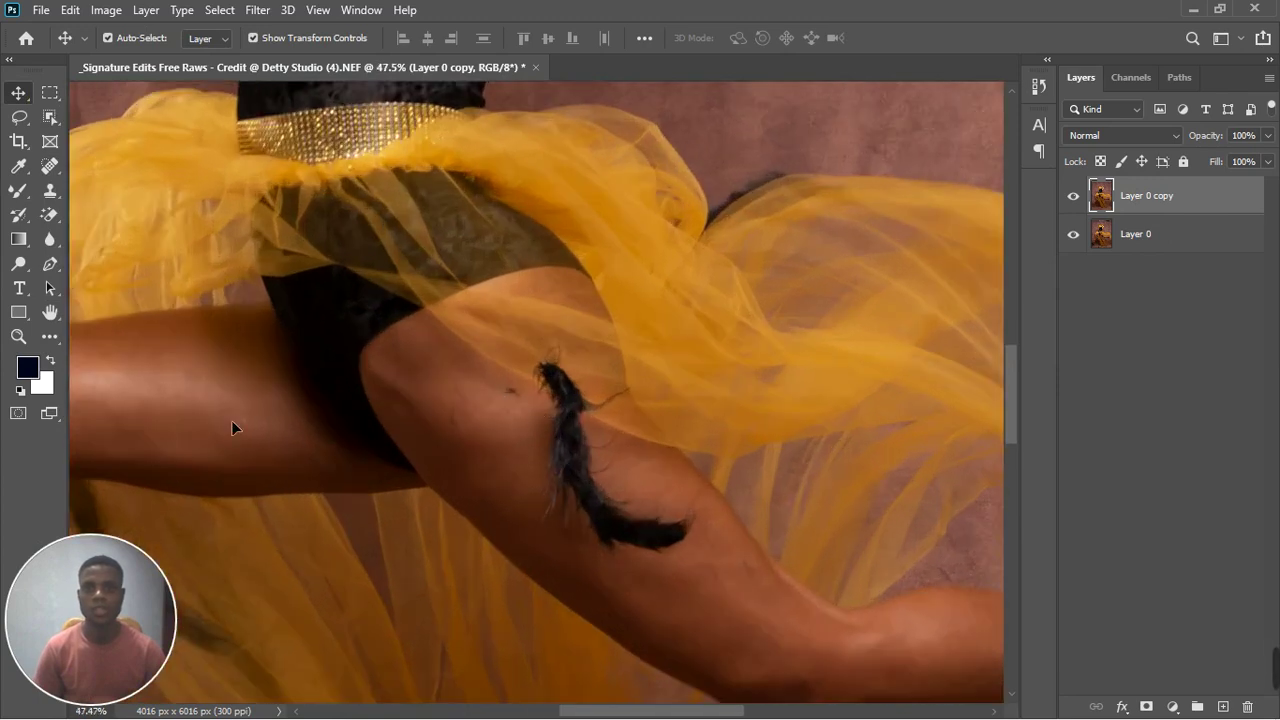
scroll(688, 540, "down", 5)
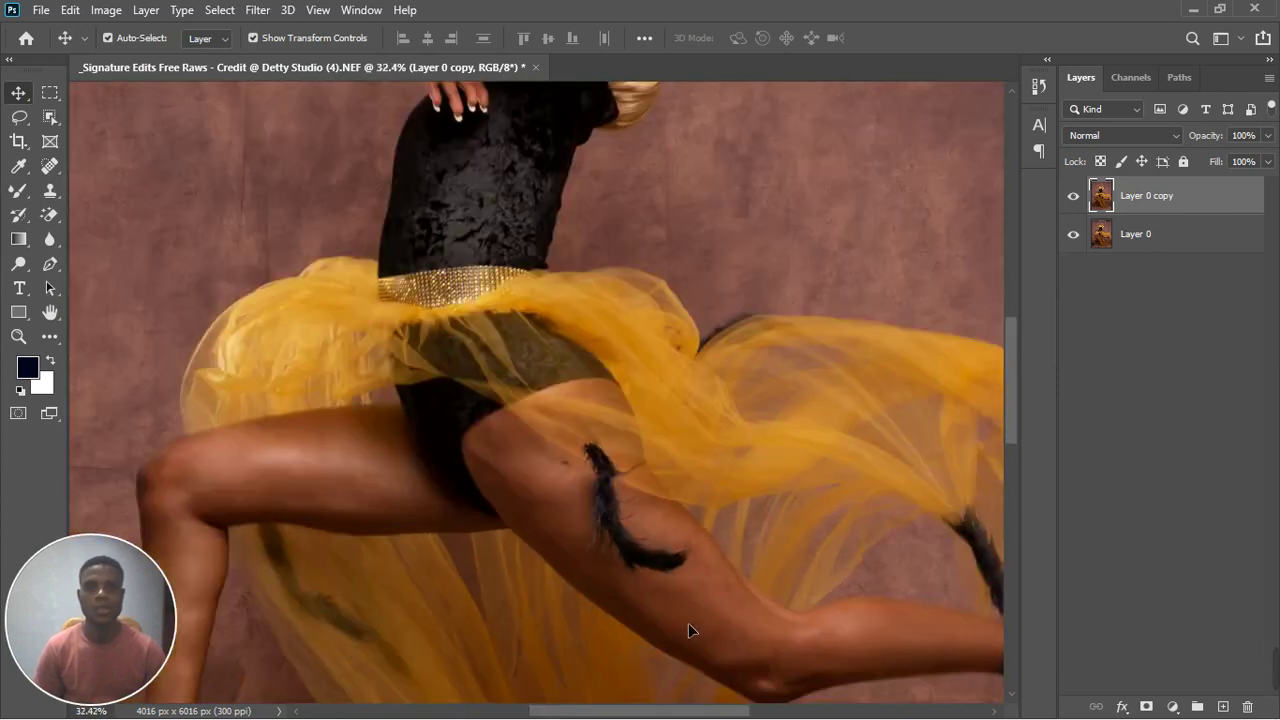
Step: Heal the dark spot and small blemishes on the dancer's thighs using the Spot Healing Brush at 50 px
scroll(620, 533, "up", 5)
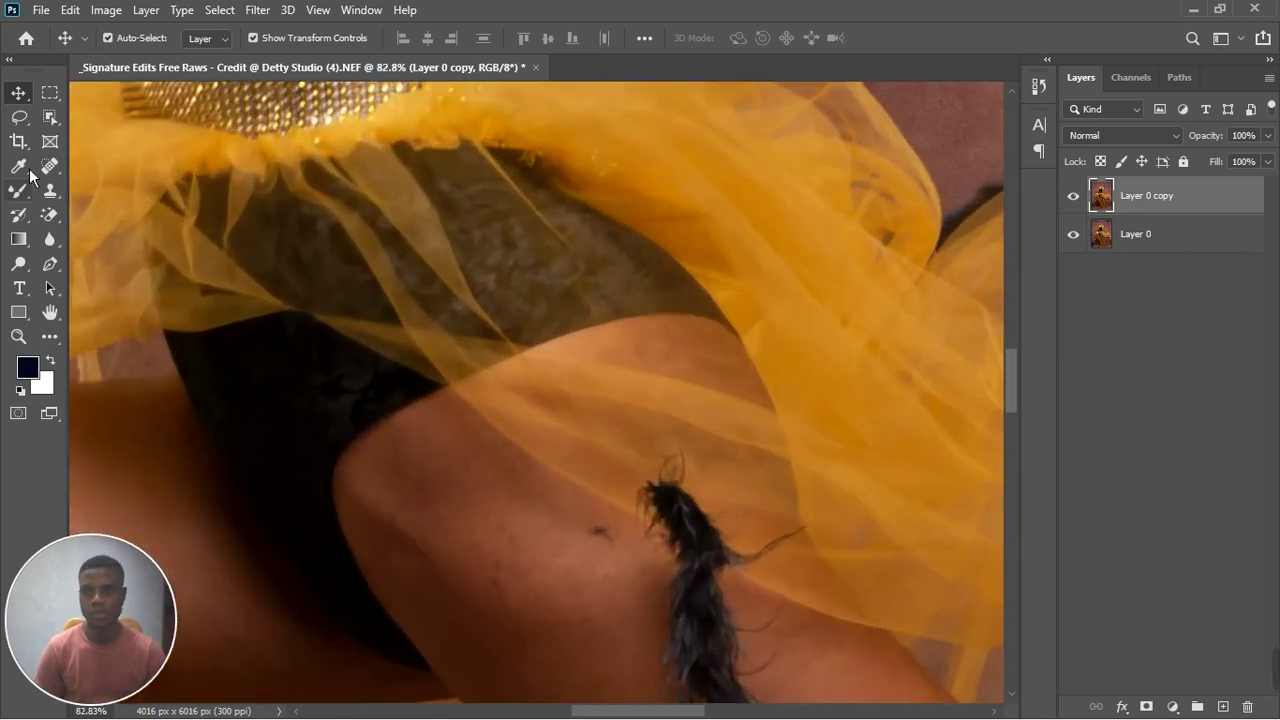
left_click(50, 166)
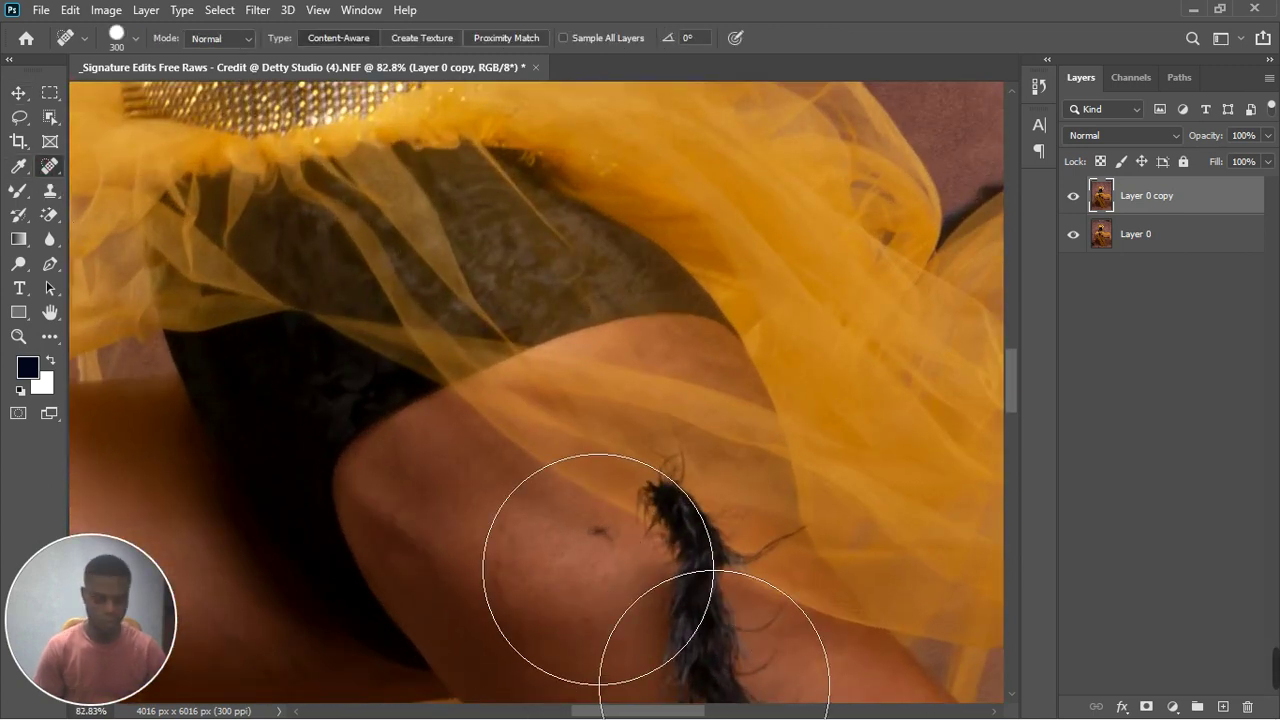
key("bracketleft")
key("bracketleft")
key("bracketleft")
key("bracketleft")
key("bracketleft")
key("bracketleft")
key("bracketleft")
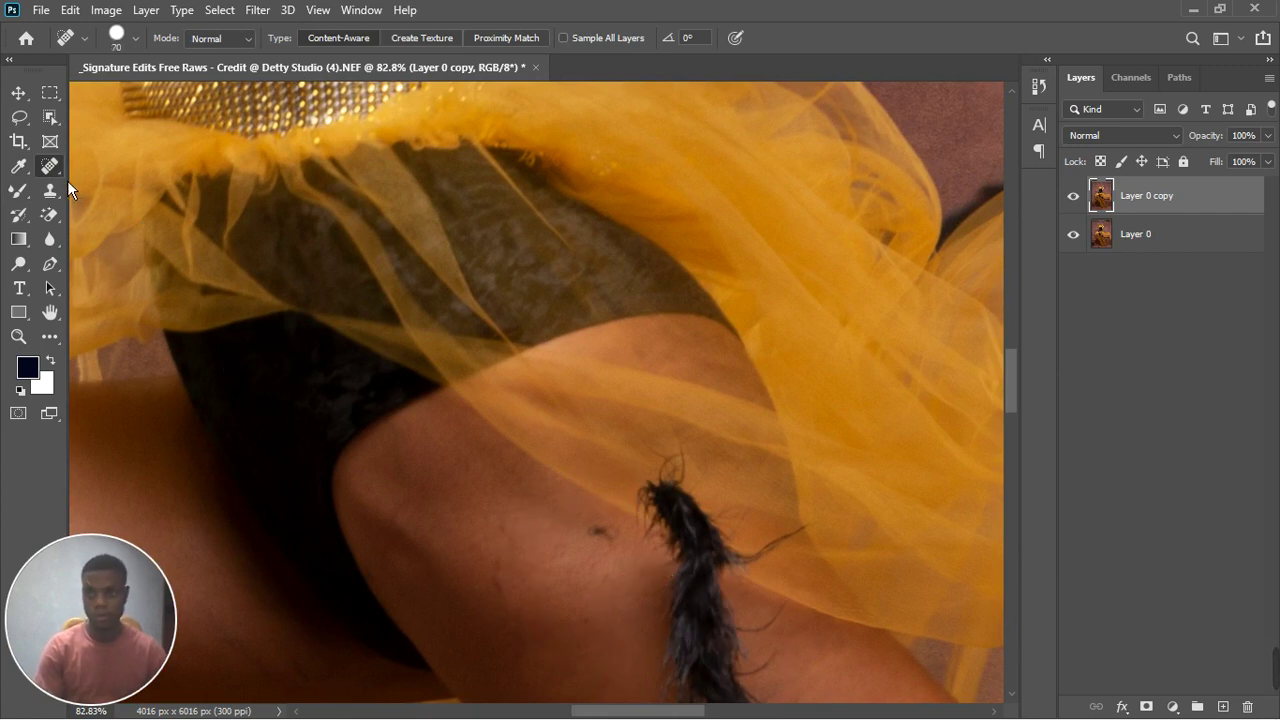
left_click(601, 535)
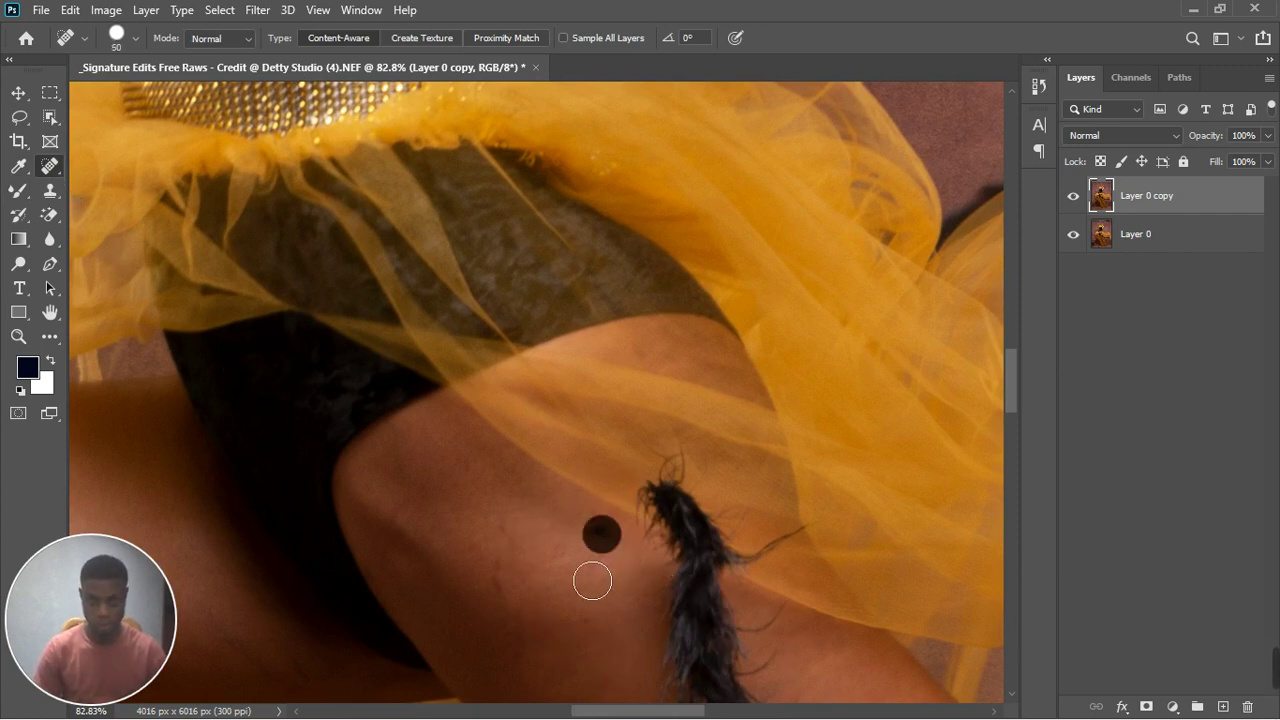
left_click(494, 580)
left_click(507, 530)
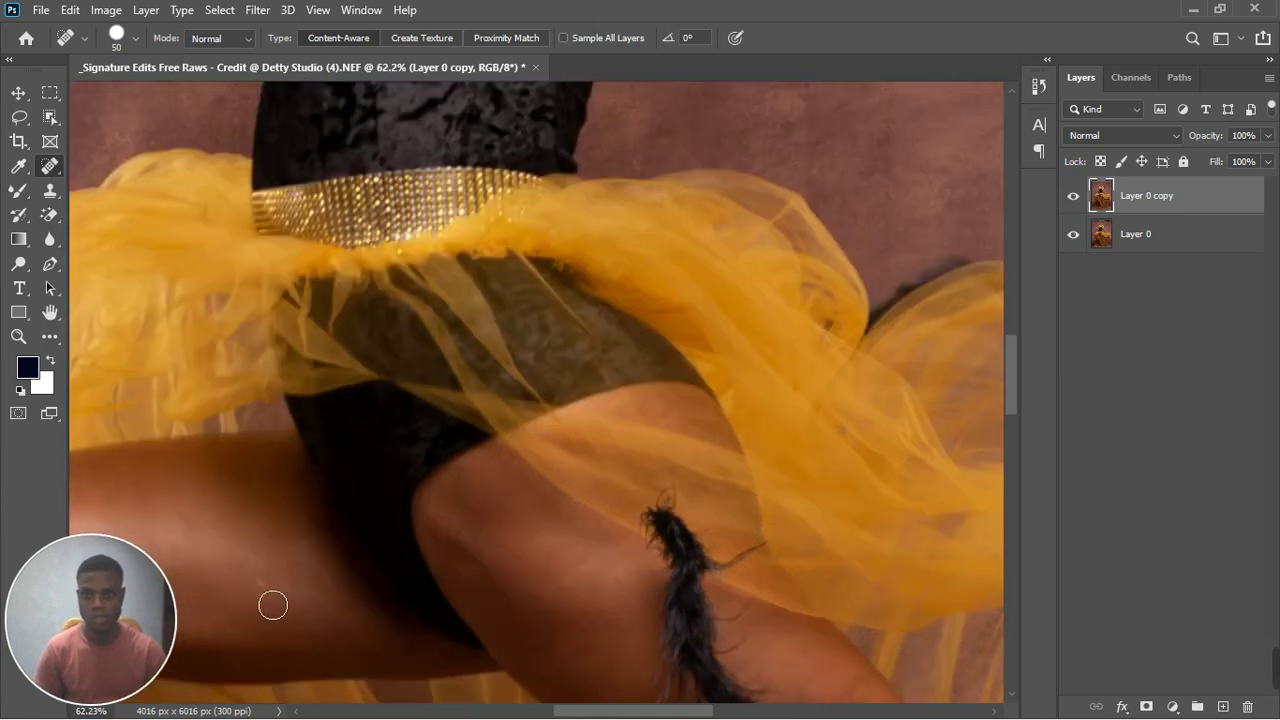
left_click(257, 589)
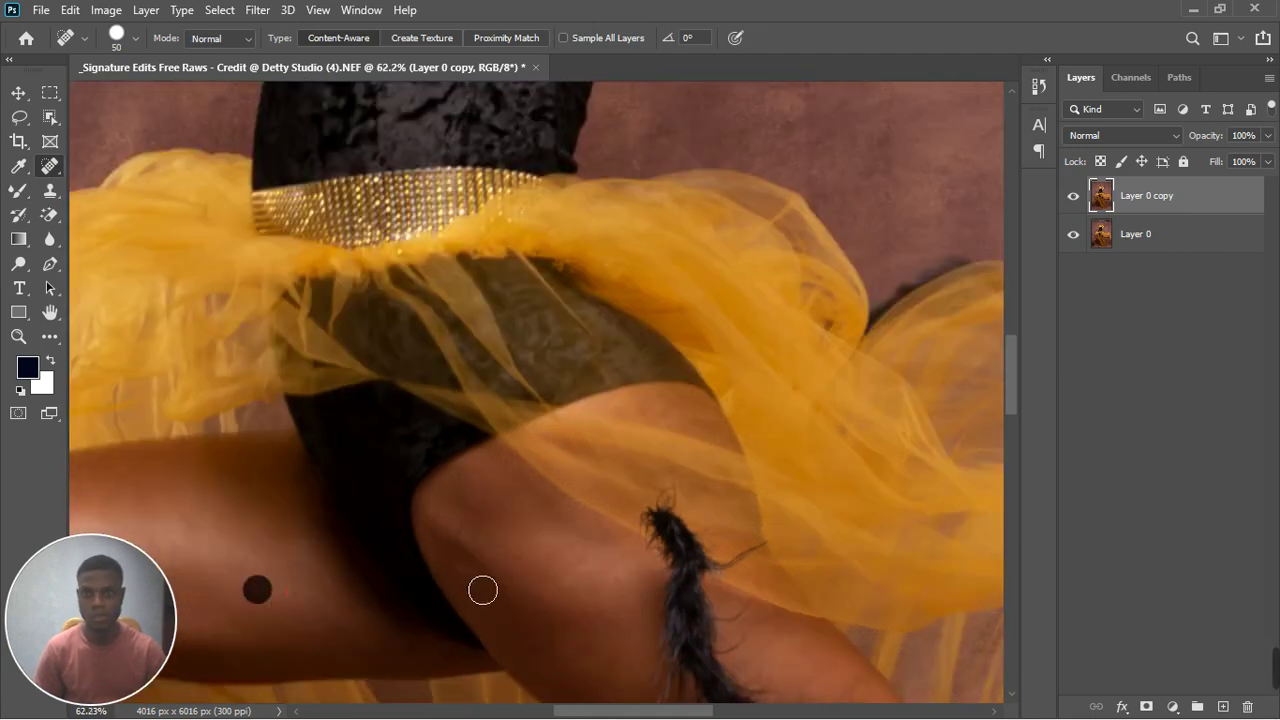
Step: Heal the small marks along the shaded underside of the dancer's front thigh with the Spot Healing Brush
left_click(391, 652)
left_click(336, 637)
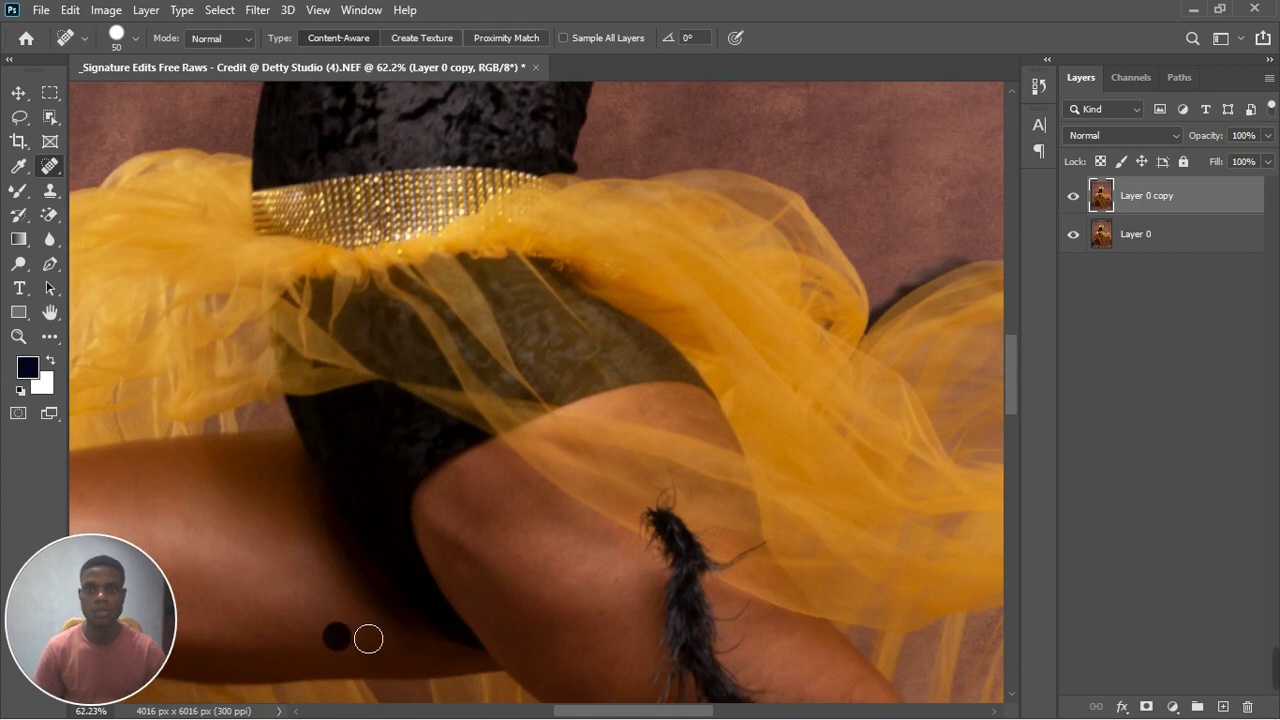
left_click(321, 614)
scroll(625, 595, "down", 2)
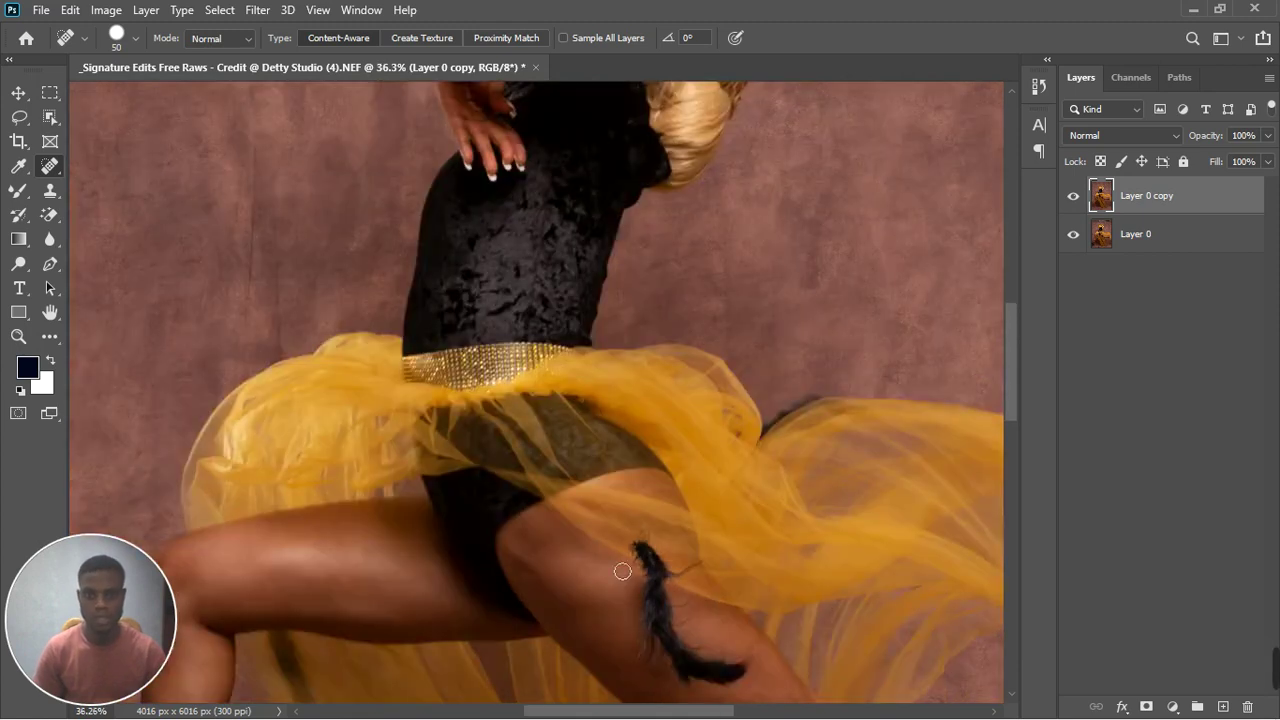
Step: Spot-heal the dark marks on the dancer's rear thigh along the edge of the black bodysuit
scroll(541, 584, "up", 3)
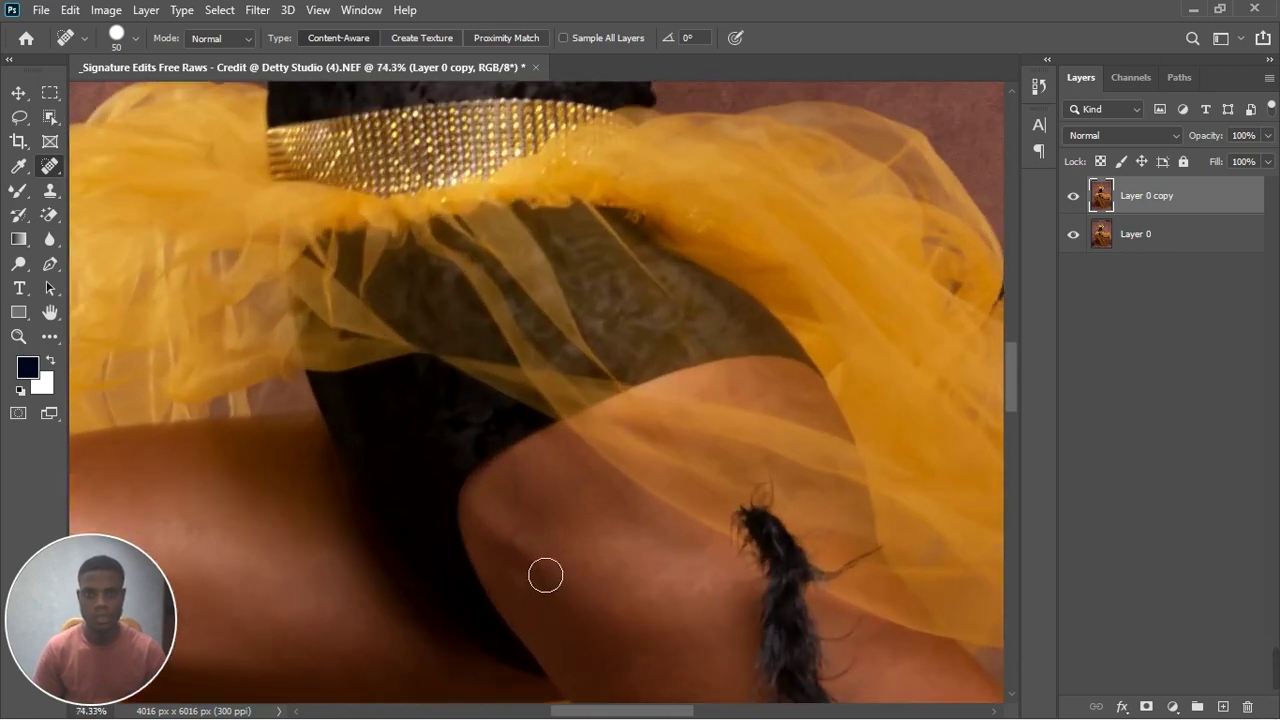
left_click(510, 542)
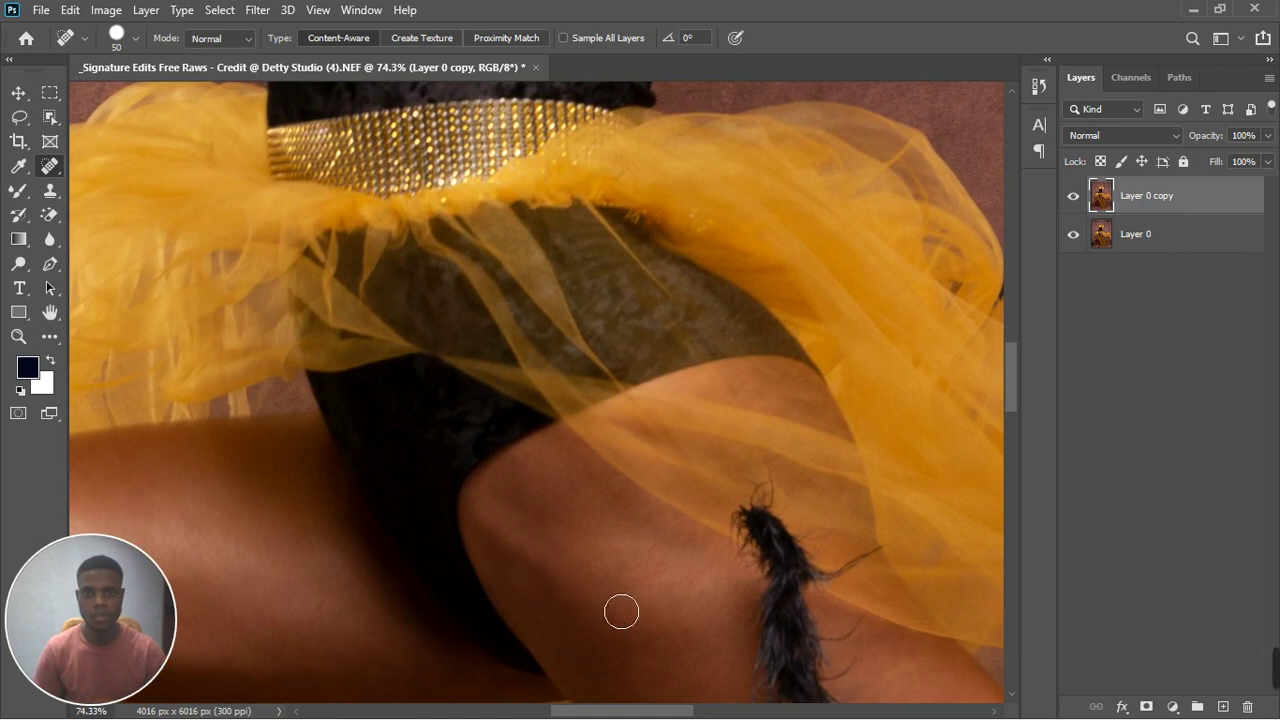
left_click(526, 570)
left_click(547, 588)
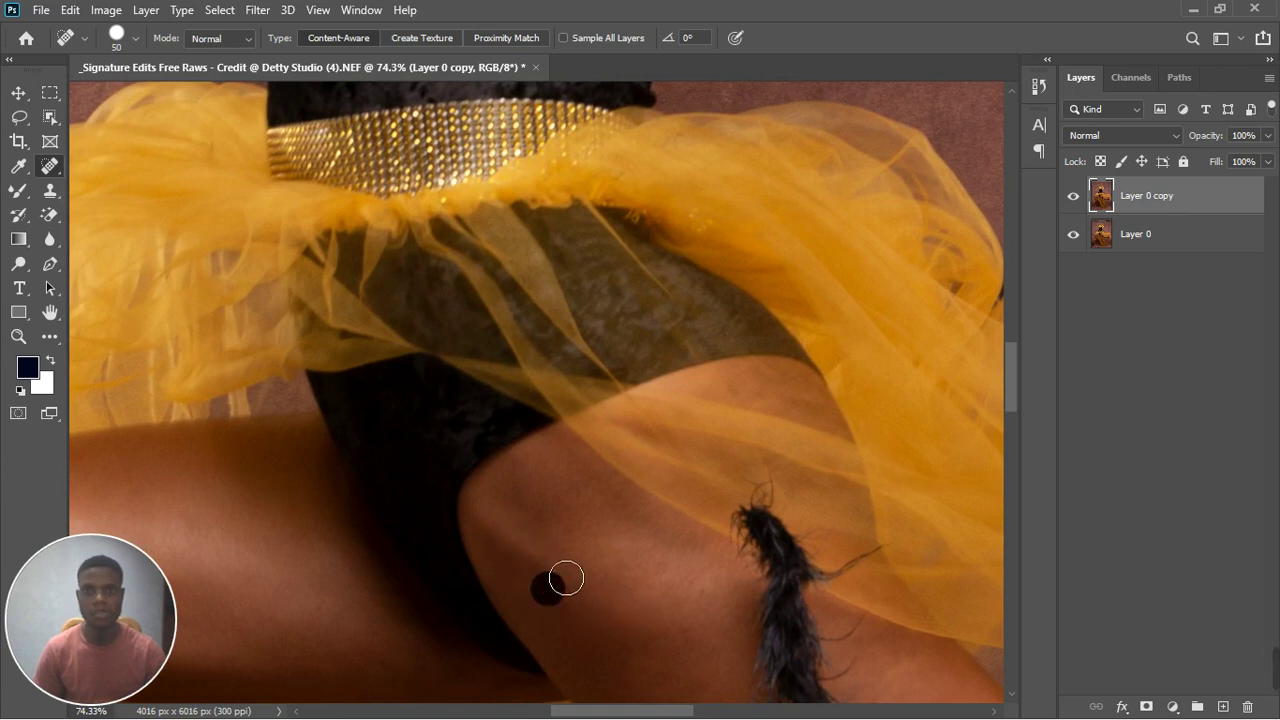
left_click(532, 499)
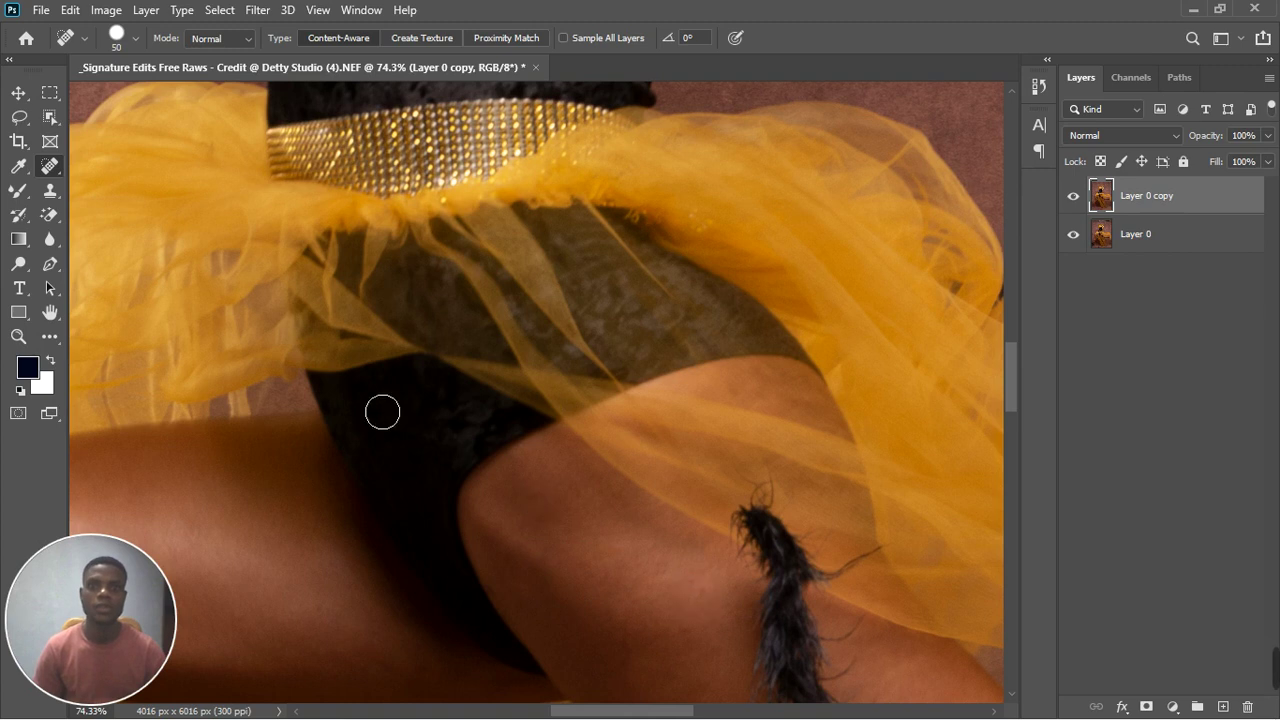
Step: Blend the uneven skin tones on the upper part of the rear thigh with the Mixer Brush at 100 px
key("b")
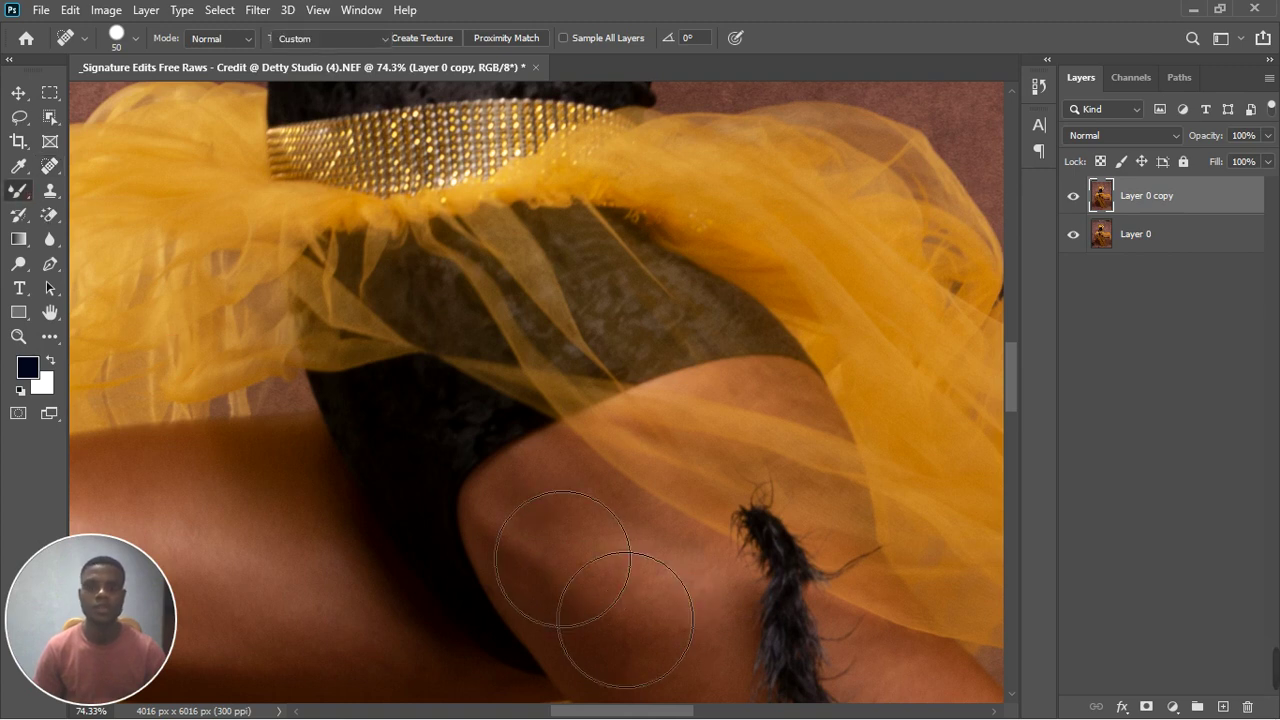
key("bracketleft")
key("bracketleft")
key("bracketleft")
key("bracketleft")
key("bracketleft")
key("bracketleft")
key("bracketleft")
key("bracketleft")
key("bracketleft")
key("bracketleft")
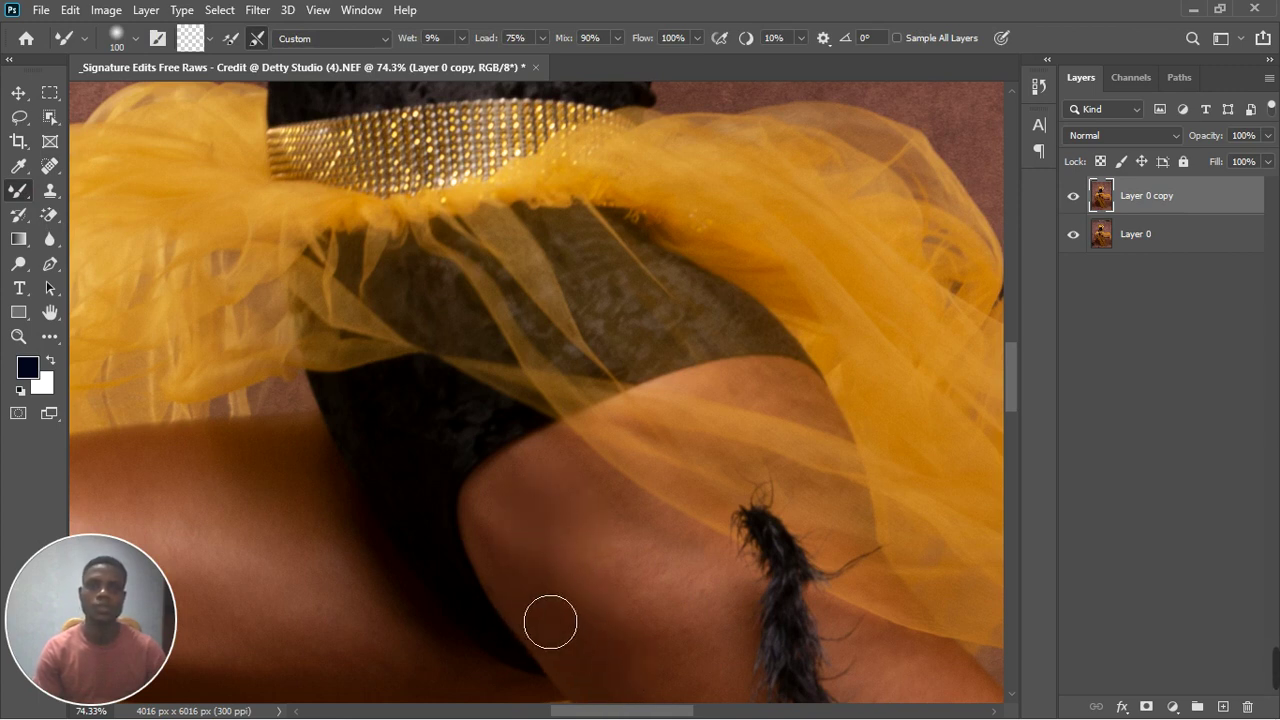
left_click_drag(558, 524, 610, 597)
mouse_move(608, 557)
left_mouse_down()
mouse_move(629, 603)
mouse_move(636, 552)
mouse_move(679, 624)
left_mouse_up()
Step: Examine the dancer's legs and full figure for remaining flaws, and view her face up close
scroll(714, 597, "down", 5)
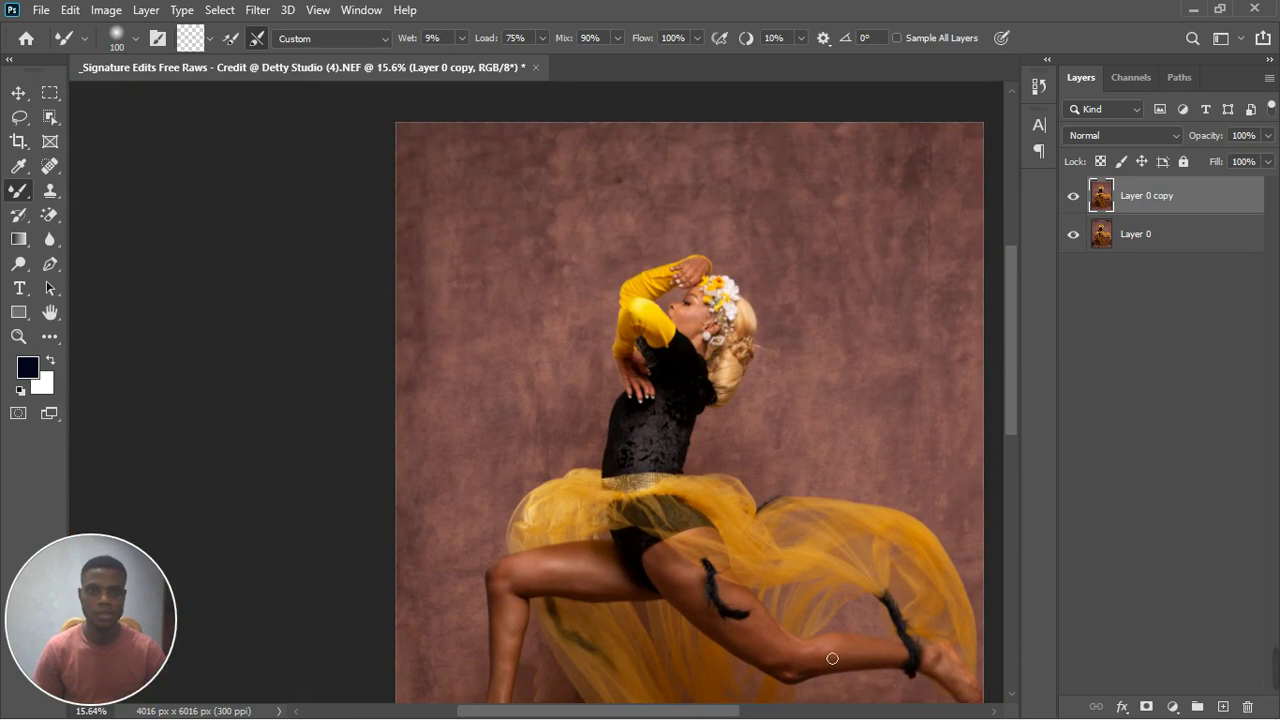
scroll(832, 658, "up", 3)
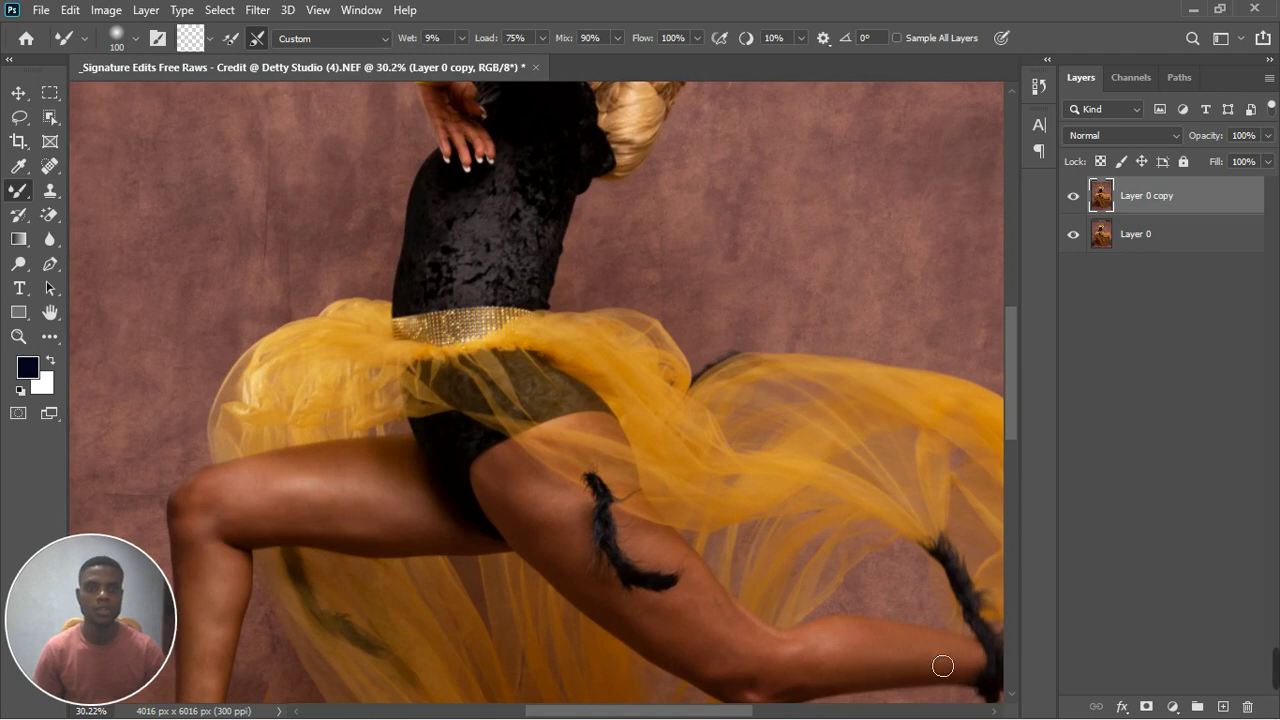
scroll(914, 646, "down", 3)
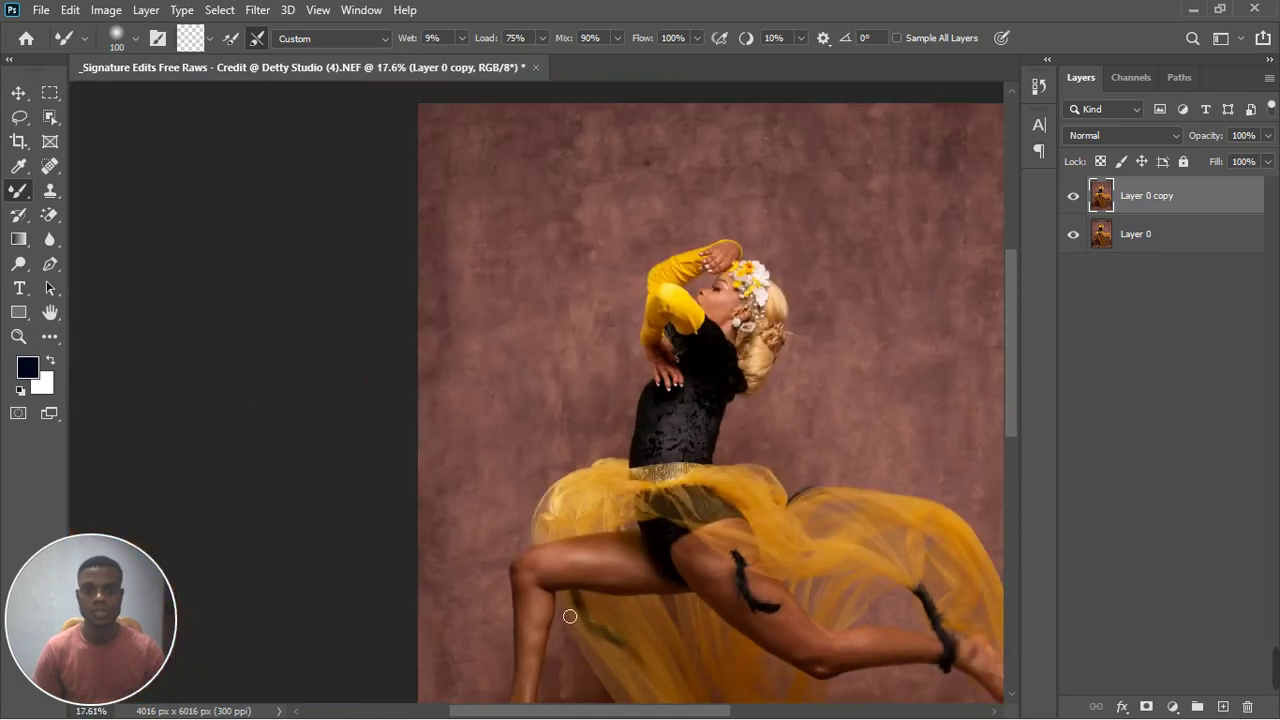
scroll(570, 616, "up", 1)
scroll(580, 500, "up", 1)
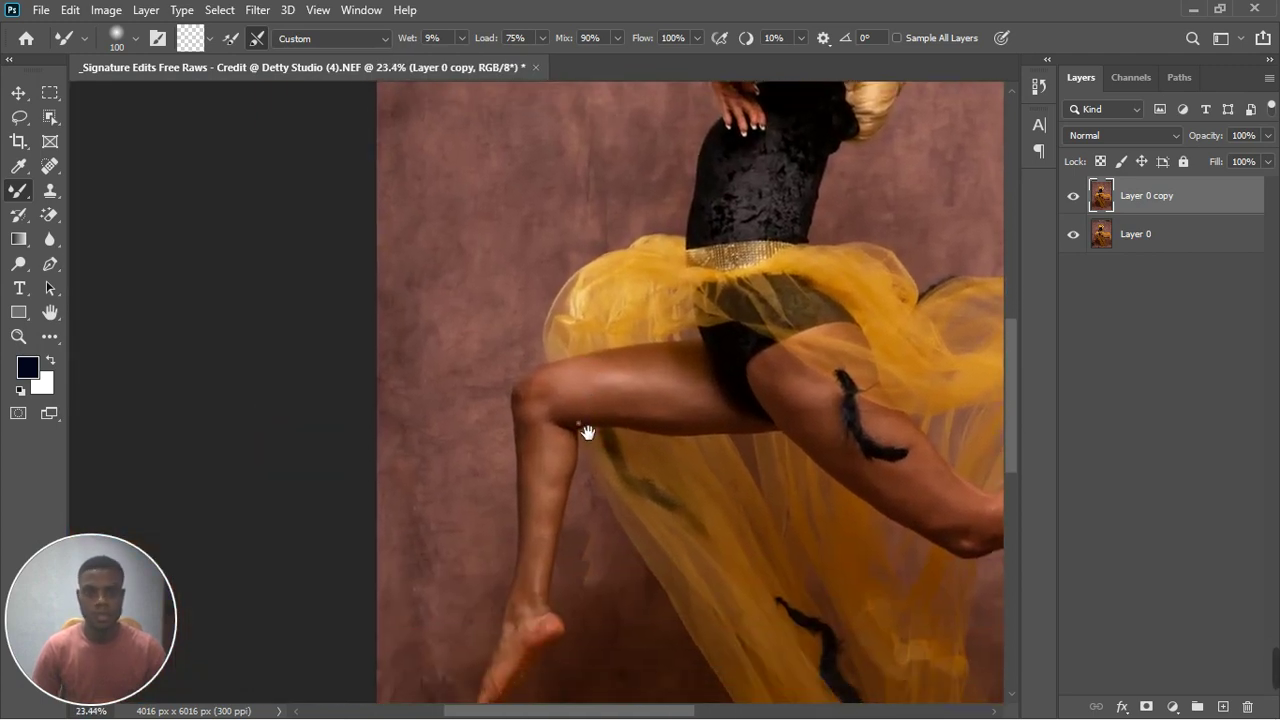
scroll(580, 550, "up", 1)
scroll(563, 546, "up", 1)
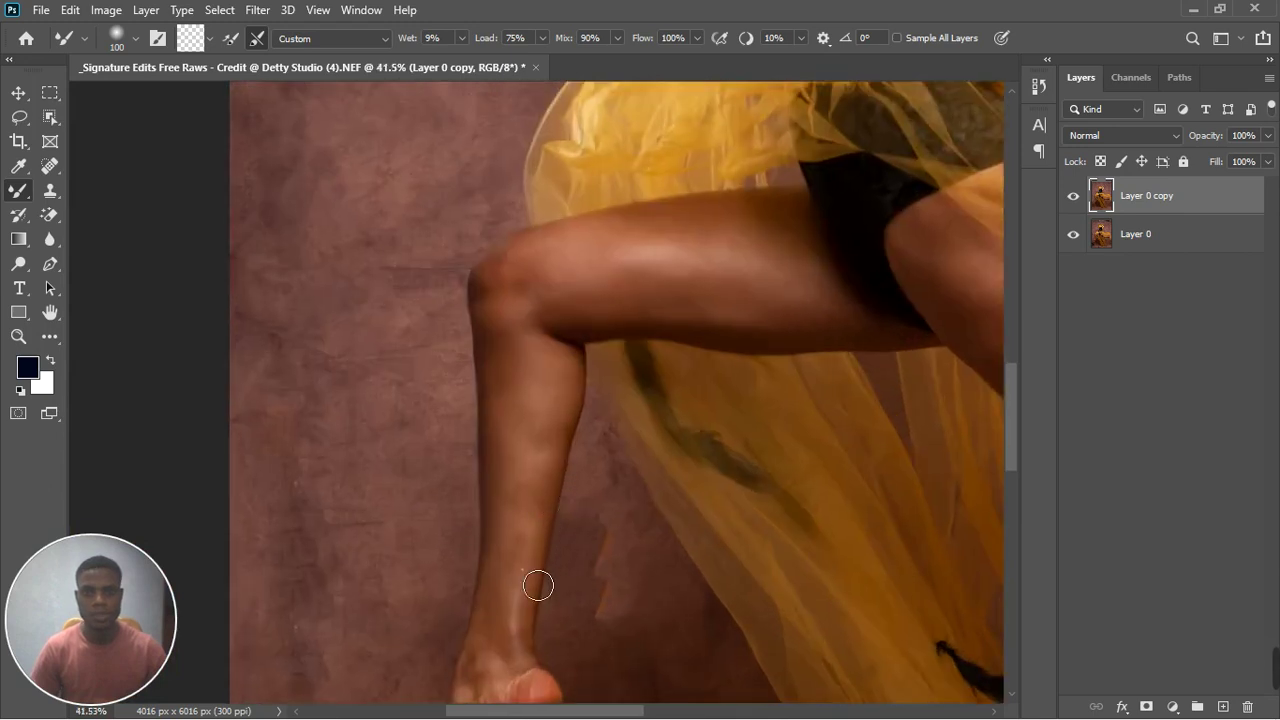
scroll(553, 501, "down", 1)
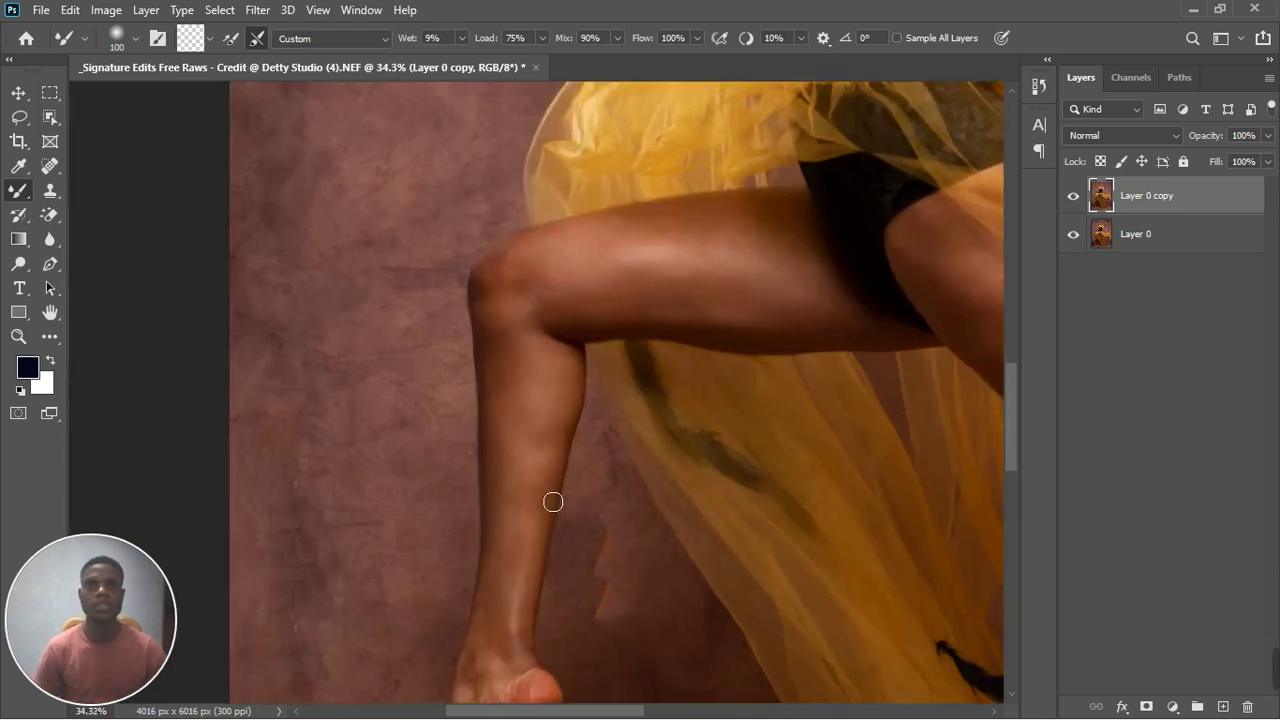
scroll(553, 501, "down", 3)
scroll(515, 578, "down", 1)
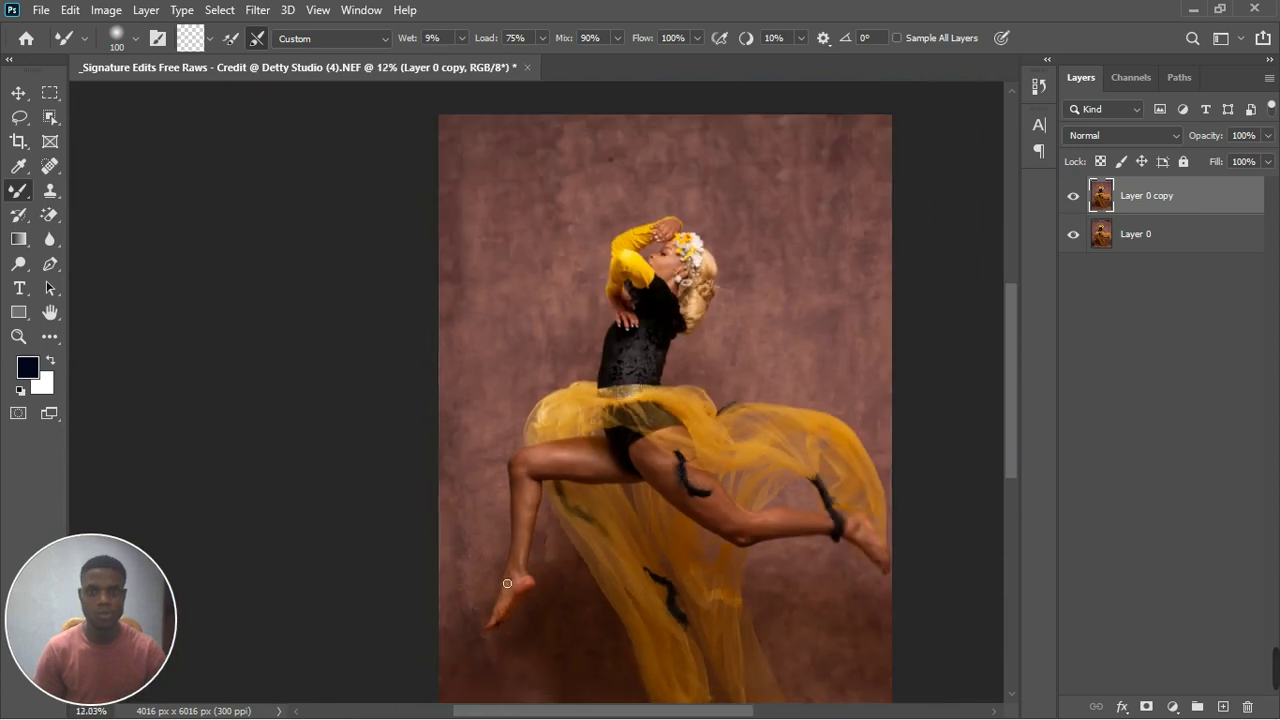
scroll(660, 285, "up", 2)
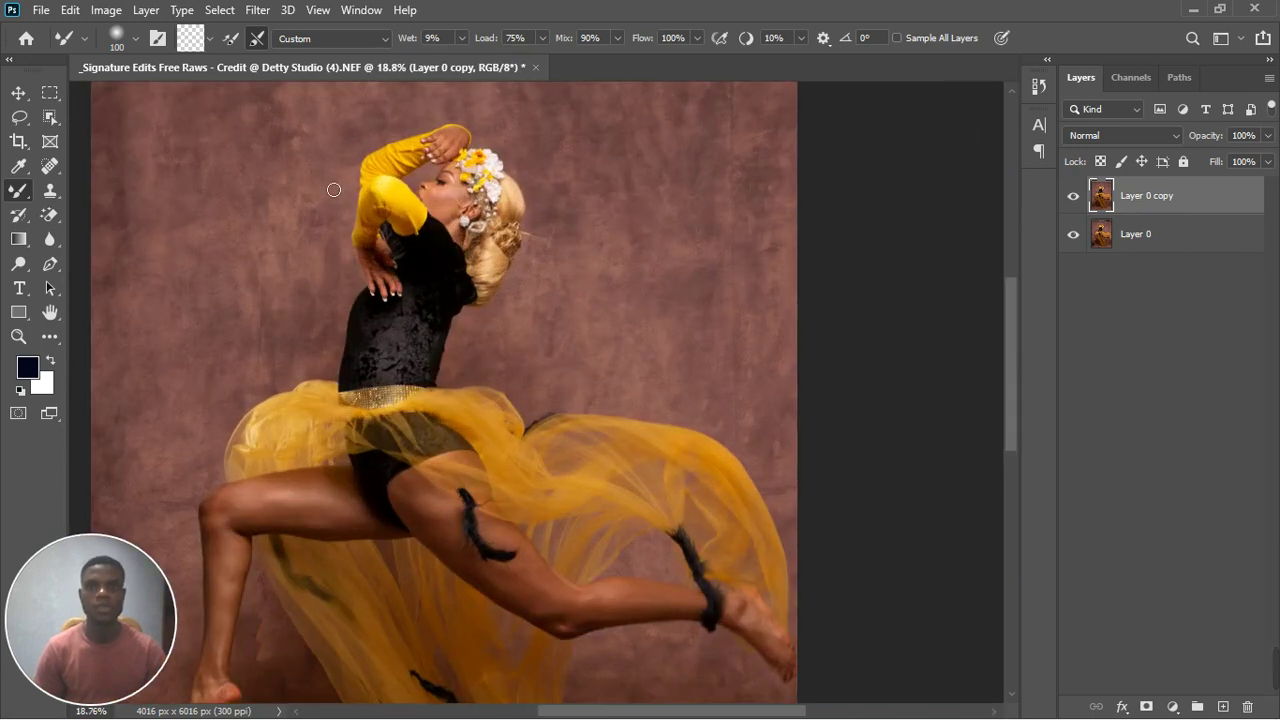
scroll(427, 166, "up", 5)
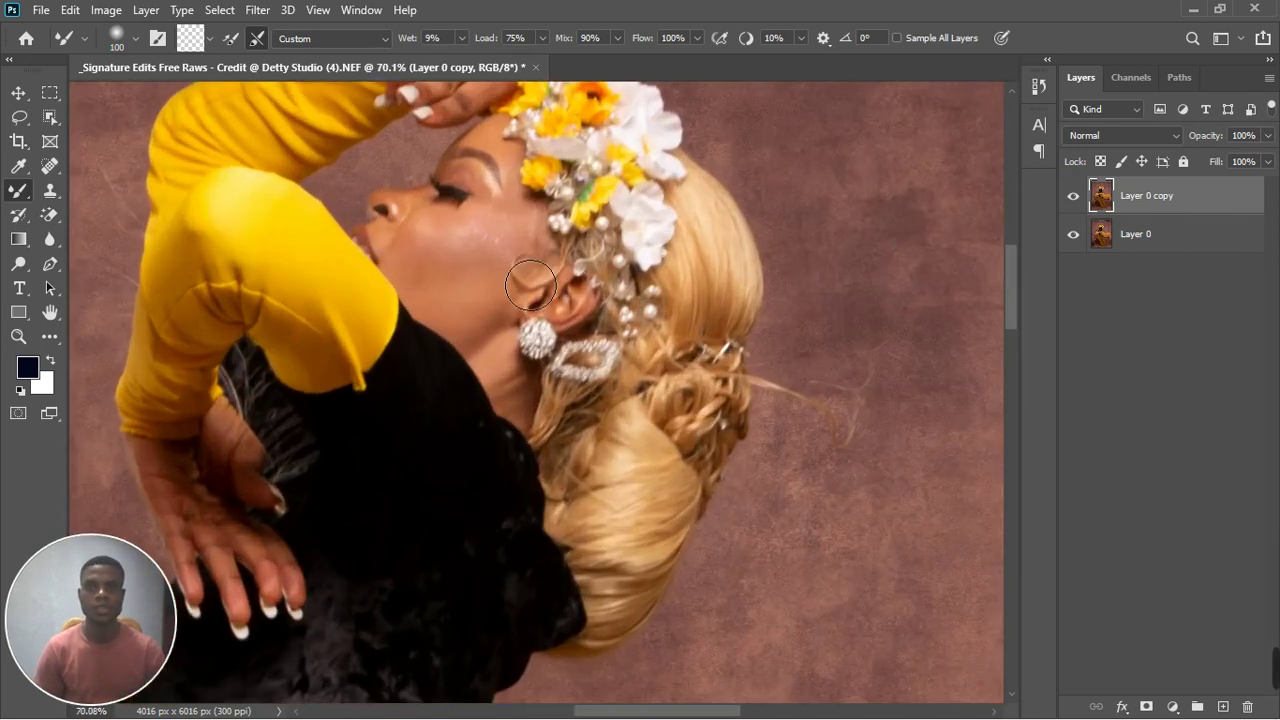
left_click(50, 190)
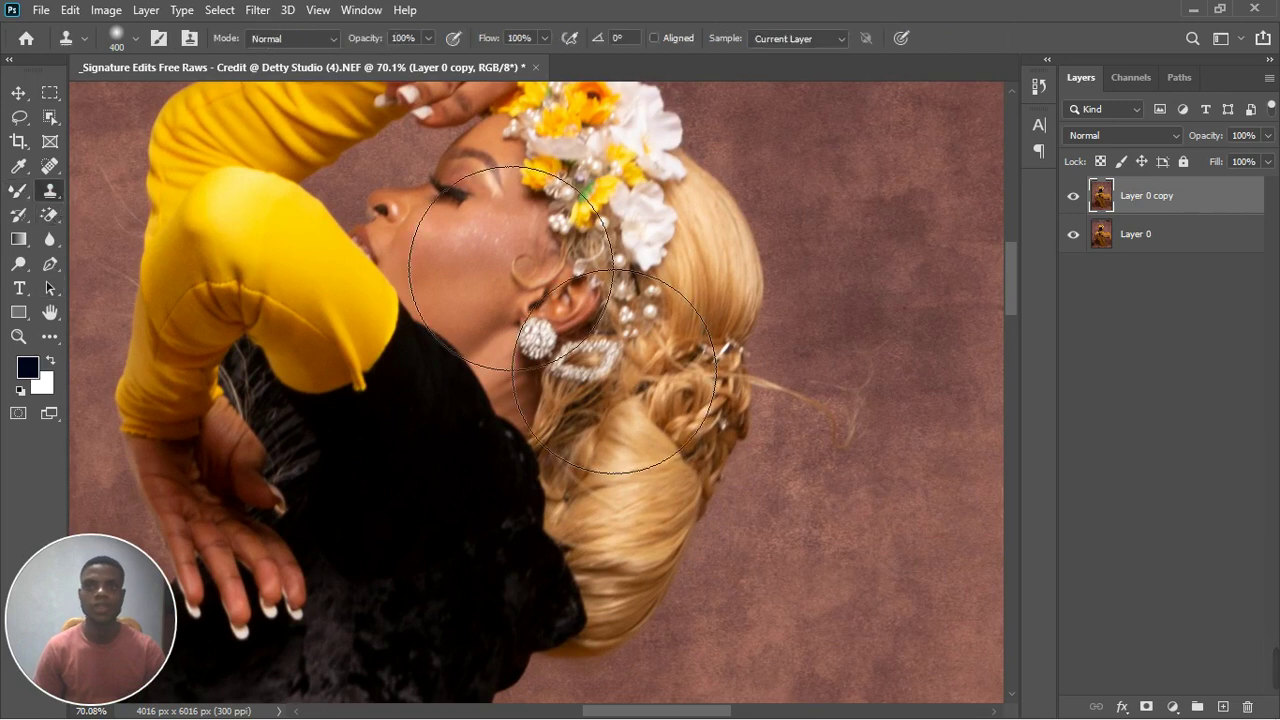
left_click(506, 260)
key("bracketleft")
key("bracketleft")
key("bracketleft")
key("bracketleft")
key("bracketleft")
key("ctrl+z")
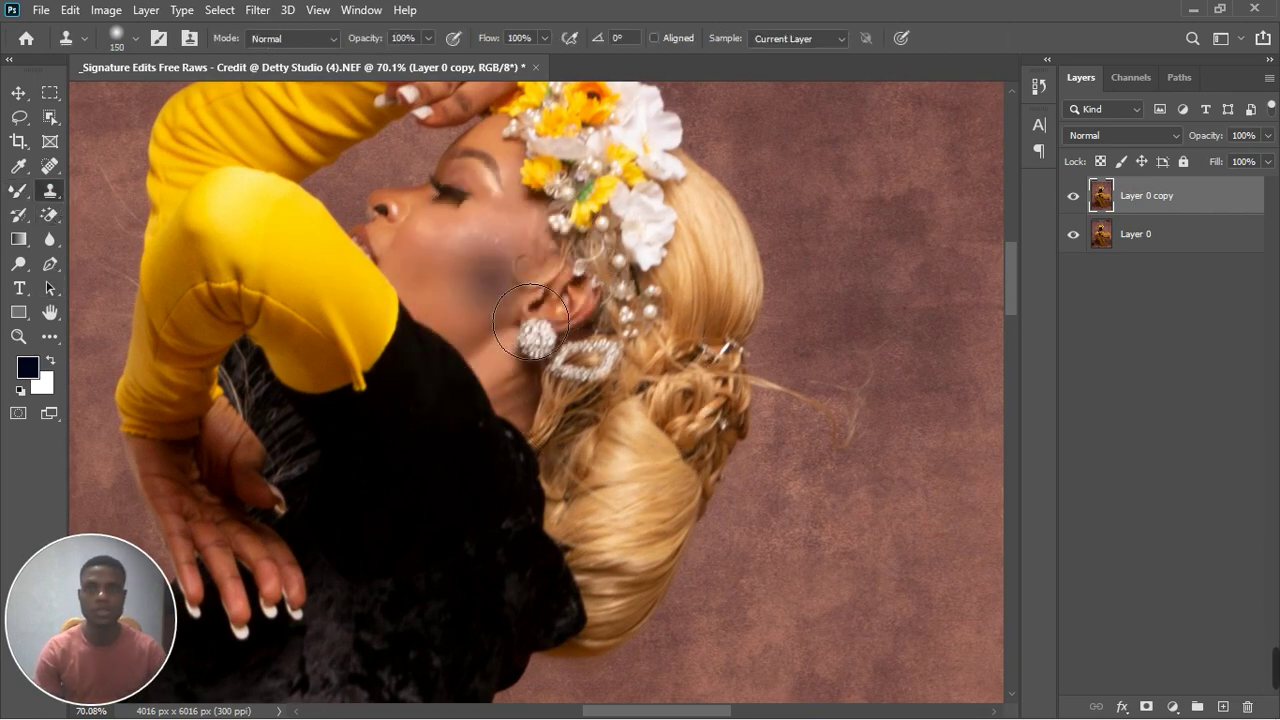
key("ctrl+z")
Step: Heal the small bright spots on the dancer's cheek with the content-aware Spot Healing Brush at 30 px
left_click(50, 166)
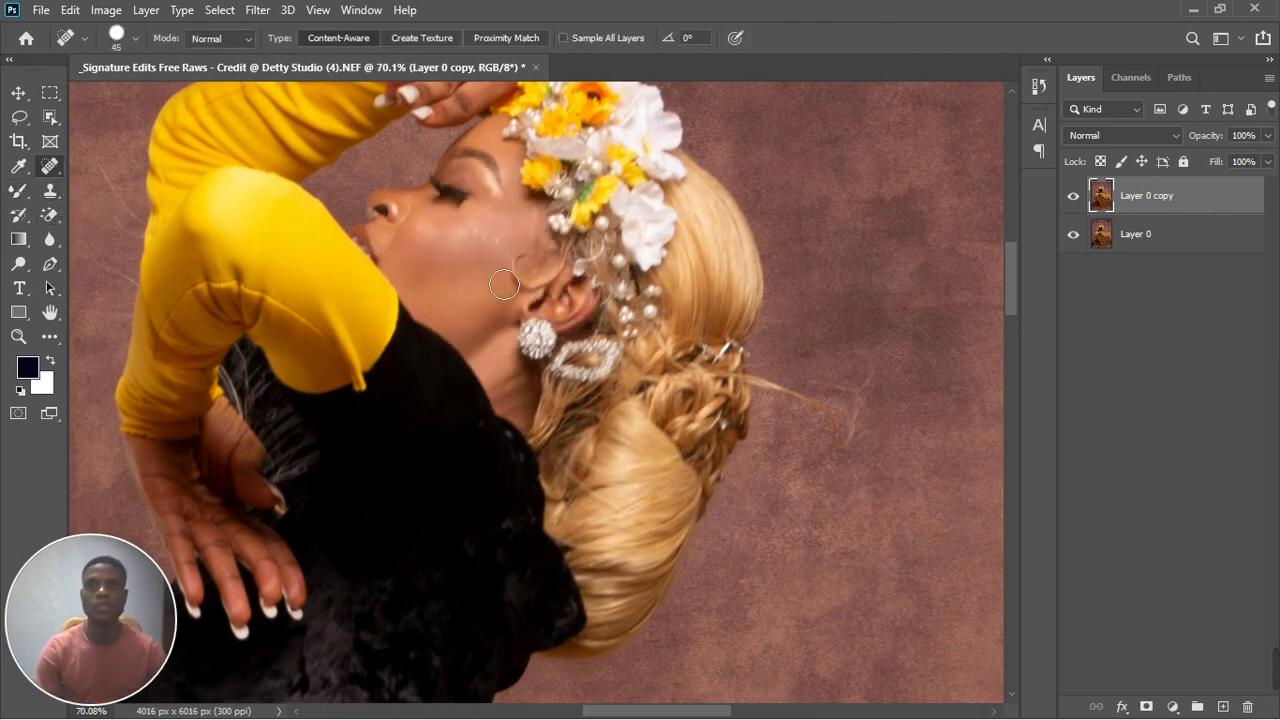
key("bracketleft")
key("bracketleft")
key("bracketleft")
left_click(495, 242)
left_click(484, 236)
left_click(500, 220)
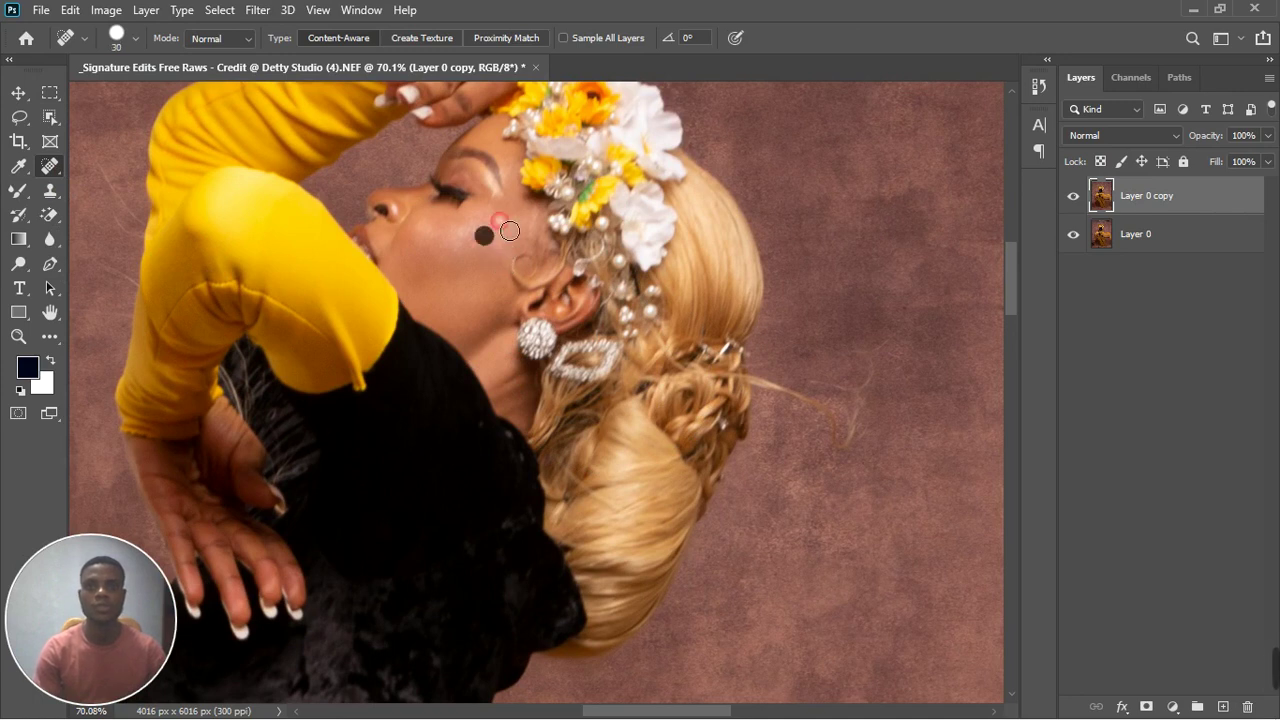
Step: Compare the retouched full photo with the original by hiding and showing Layer 0 copy
scroll(697, 303, "down", 3)
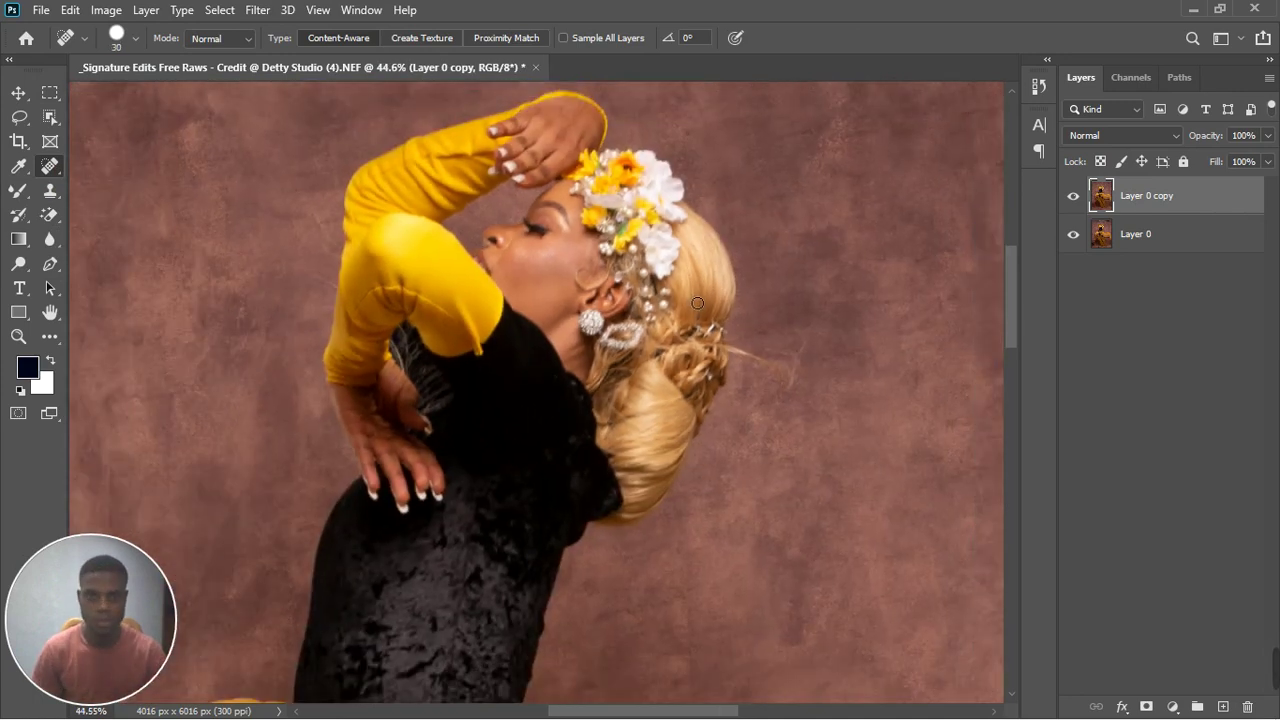
scroll(697, 303, "down", 2)
scroll(747, 373, "down", 5)
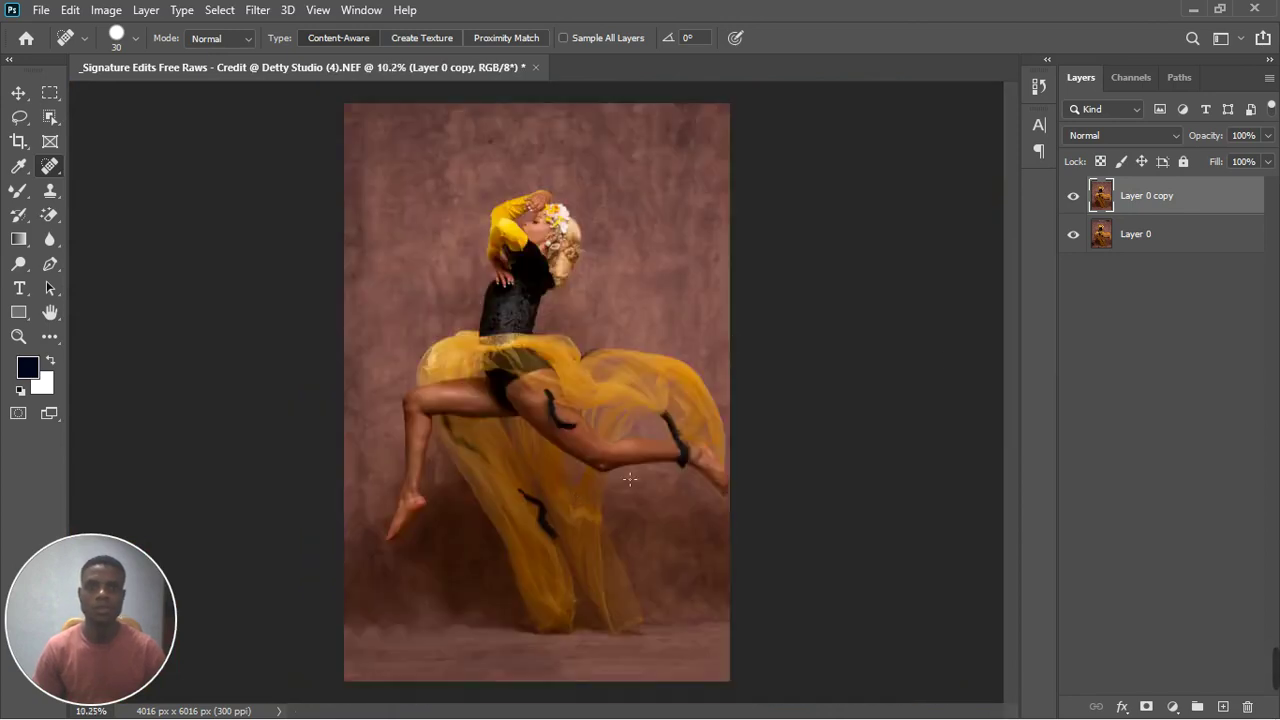
left_click(1074, 198)
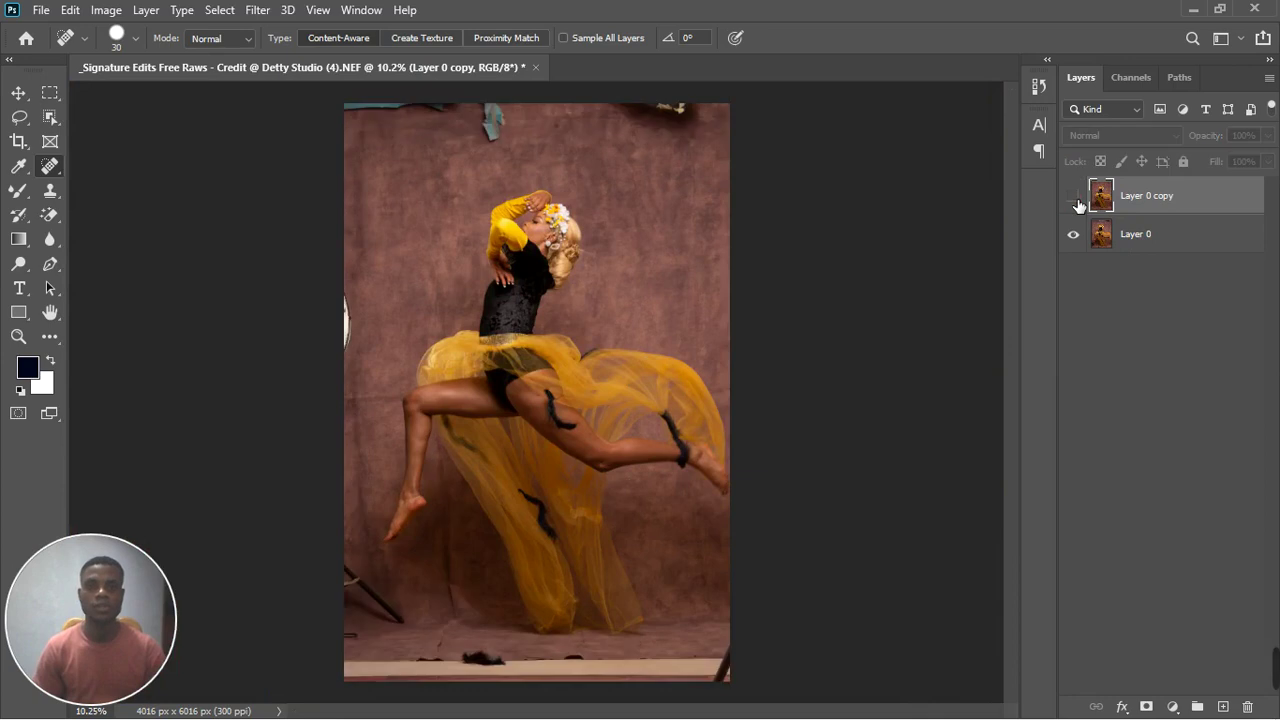
left_click(1075, 199)
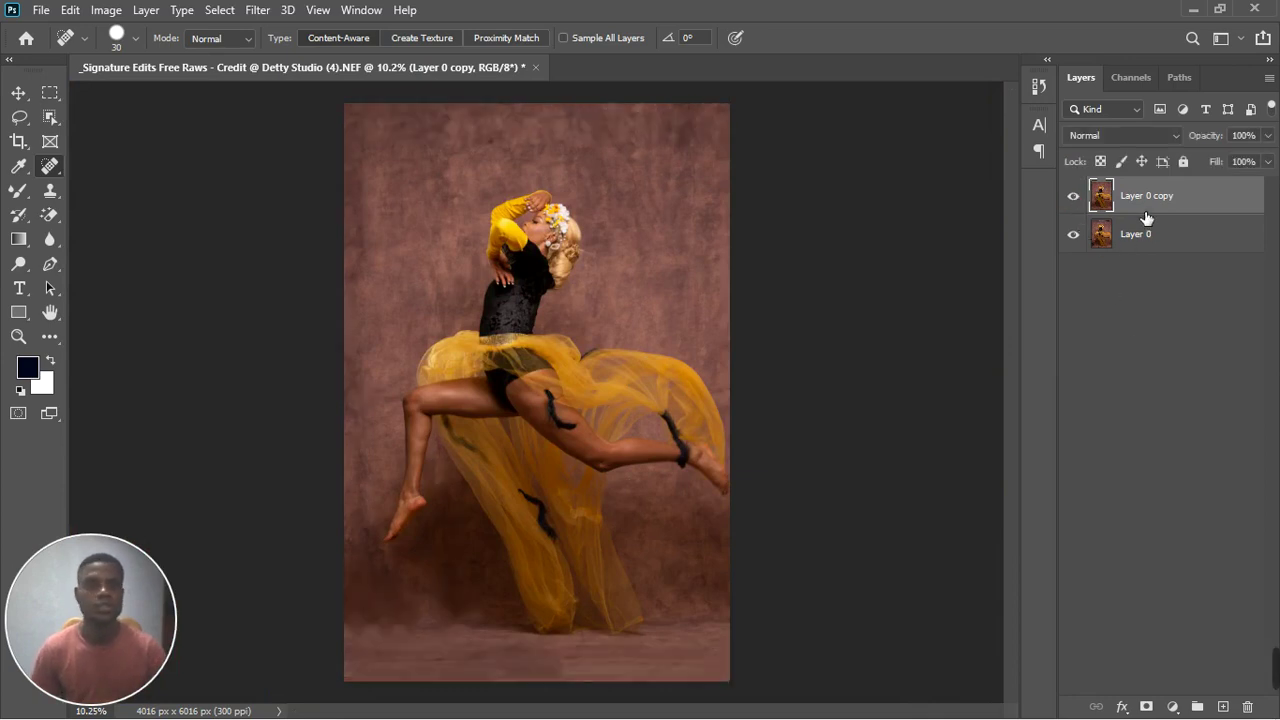
Step: Apply Camera Raw Color Mixer saturation values of +7 for Oranges, +9 for Yellows and -13 for Reds to Layer 0 copy
left_click(257, 10)
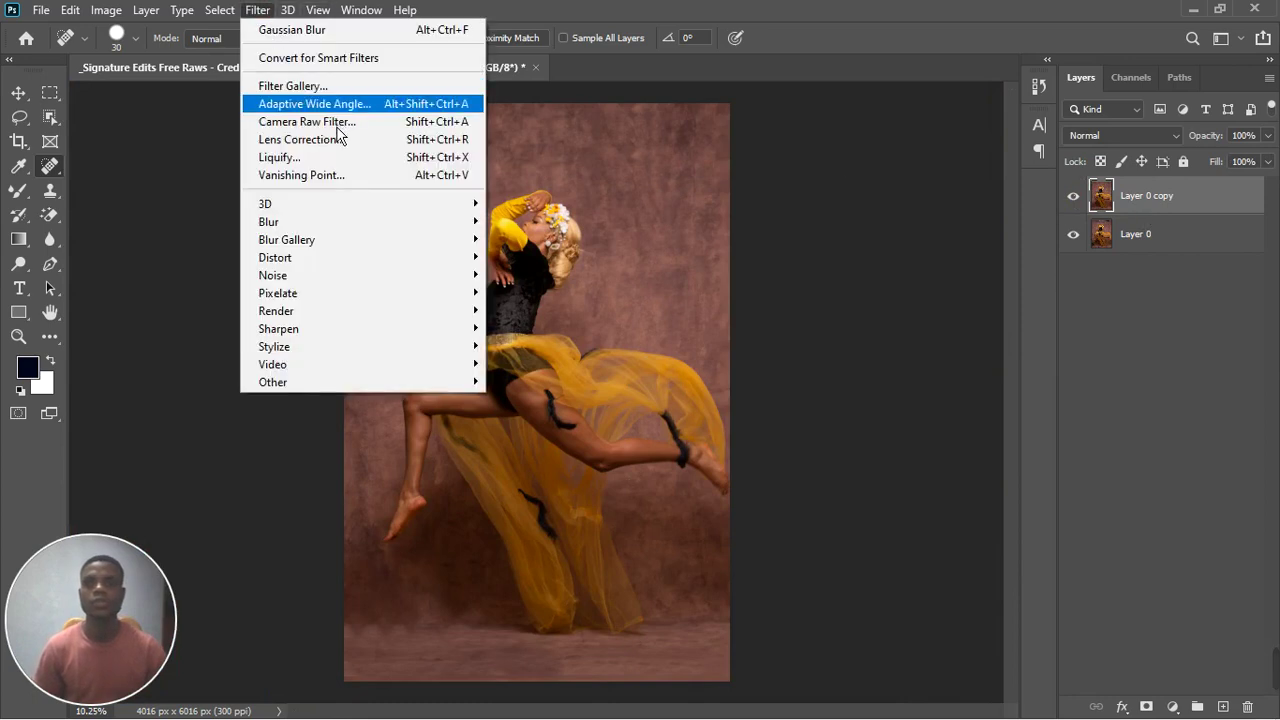
left_click(318, 124)
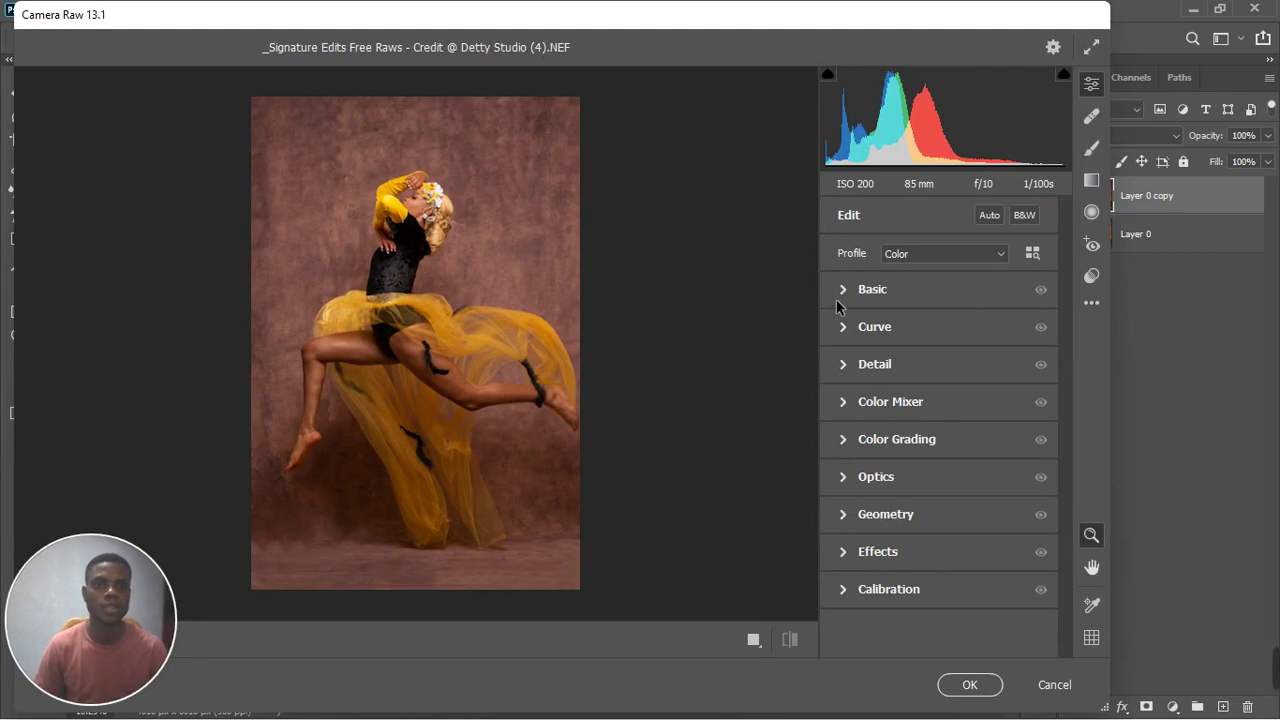
left_click(842, 402)
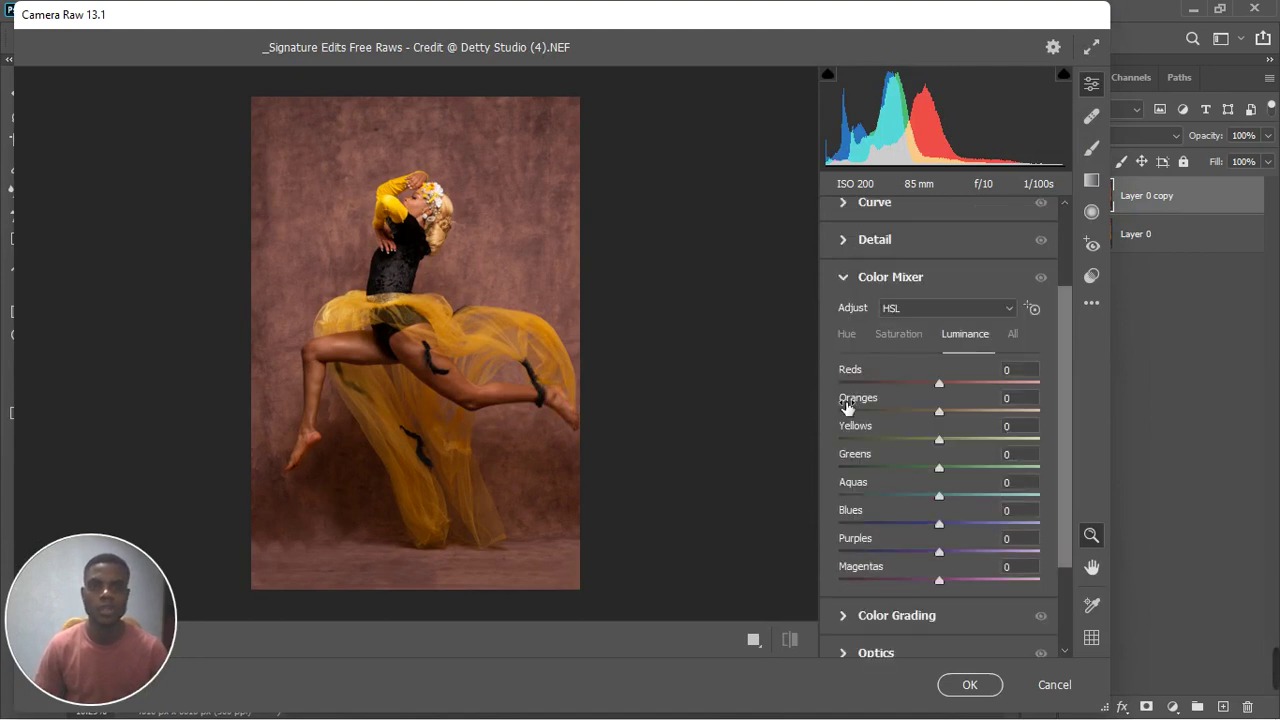
left_click(887, 334)
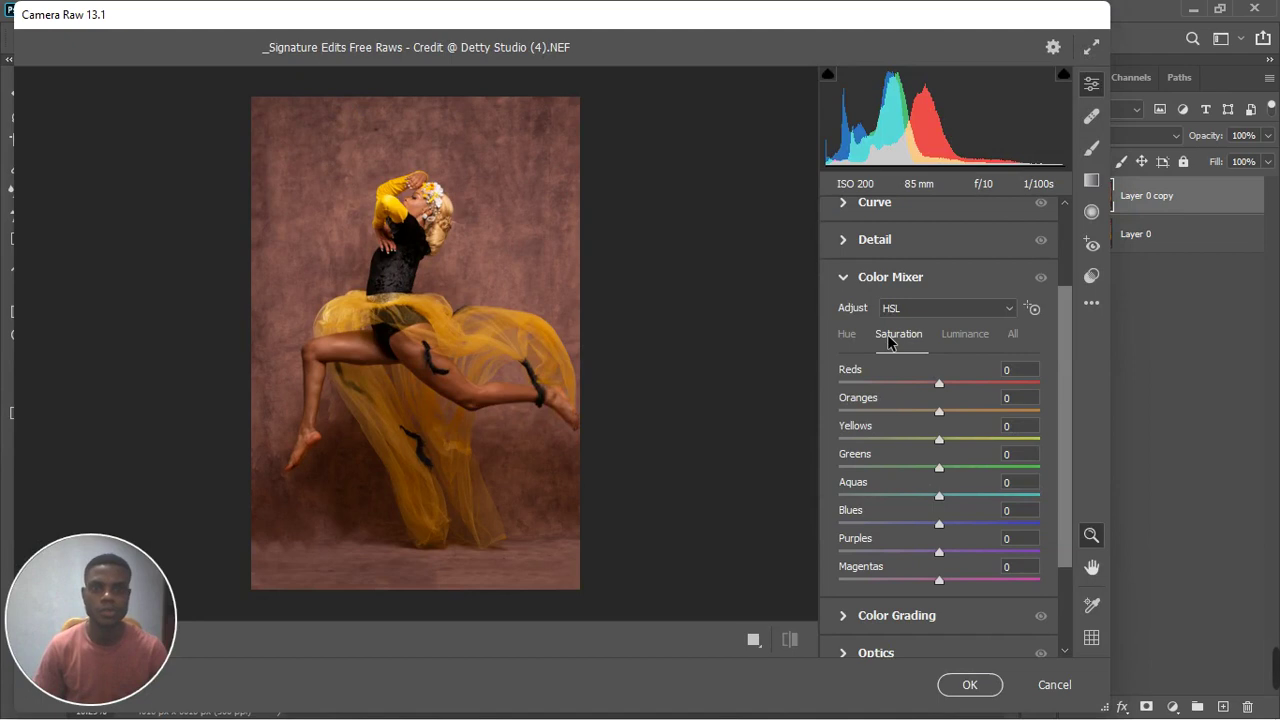
left_click(355, 274)
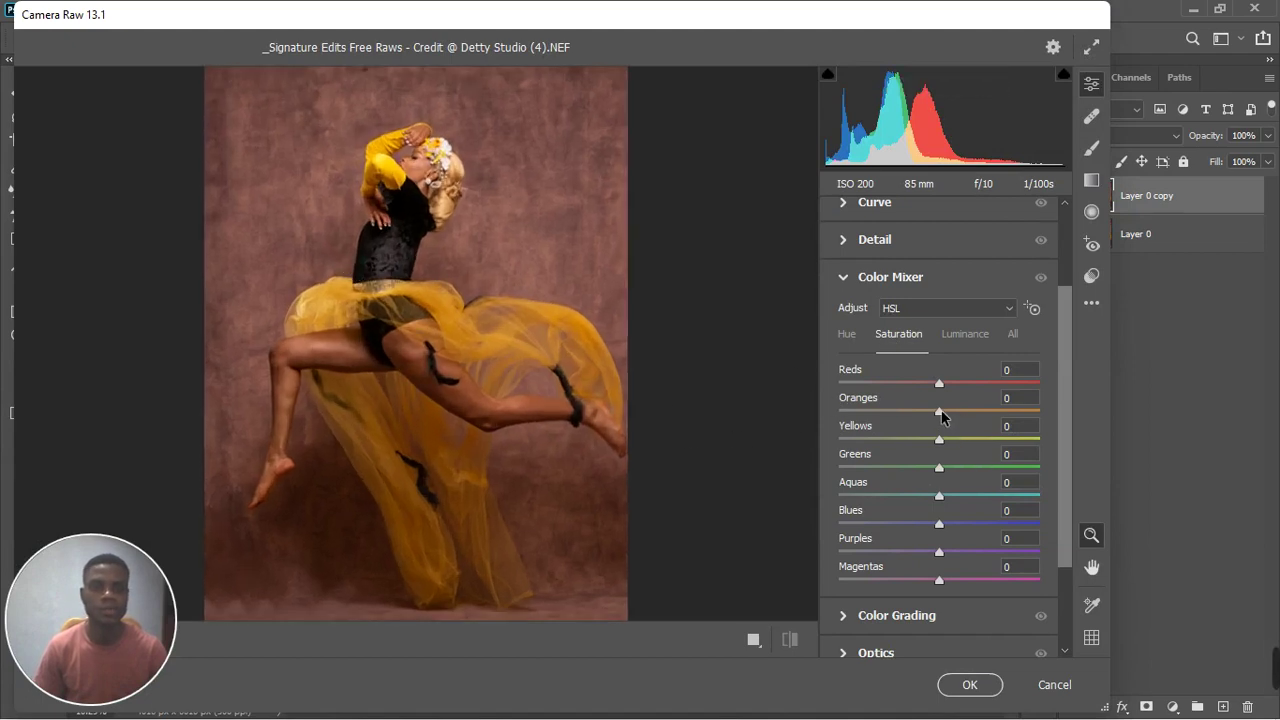
left_click_drag(939, 413, 945, 415)
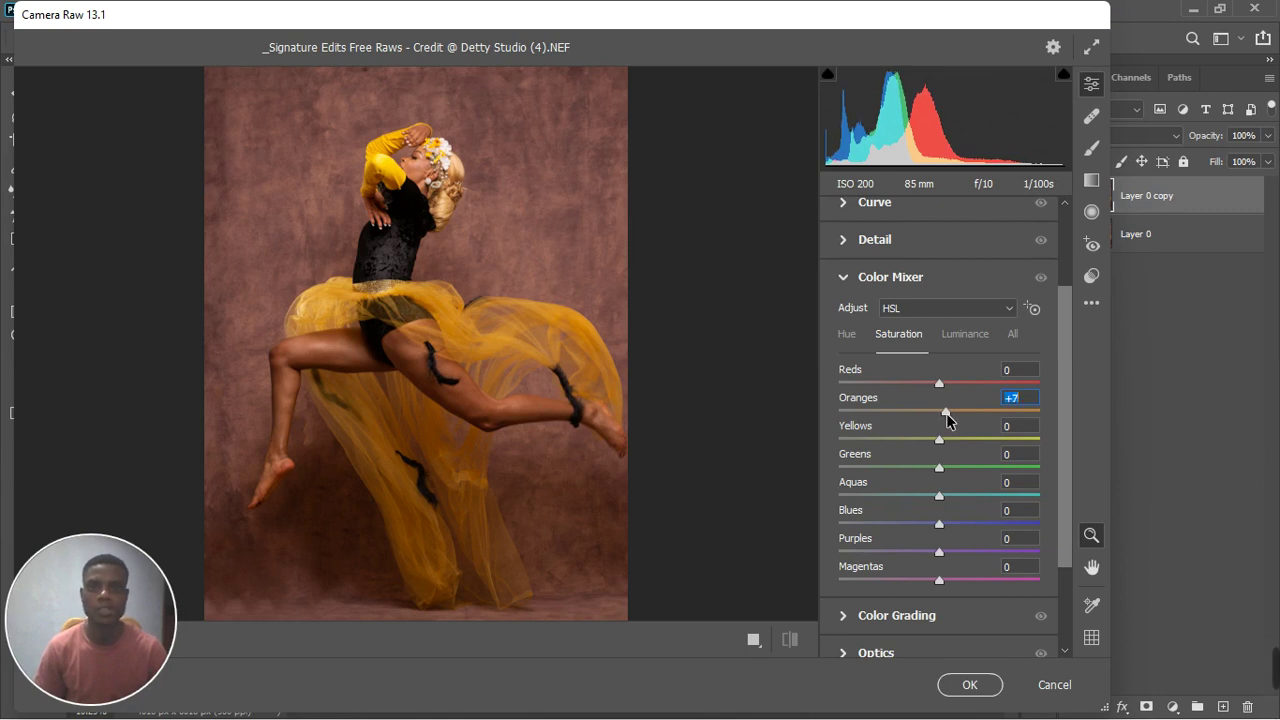
left_click_drag(940, 440, 949, 444)
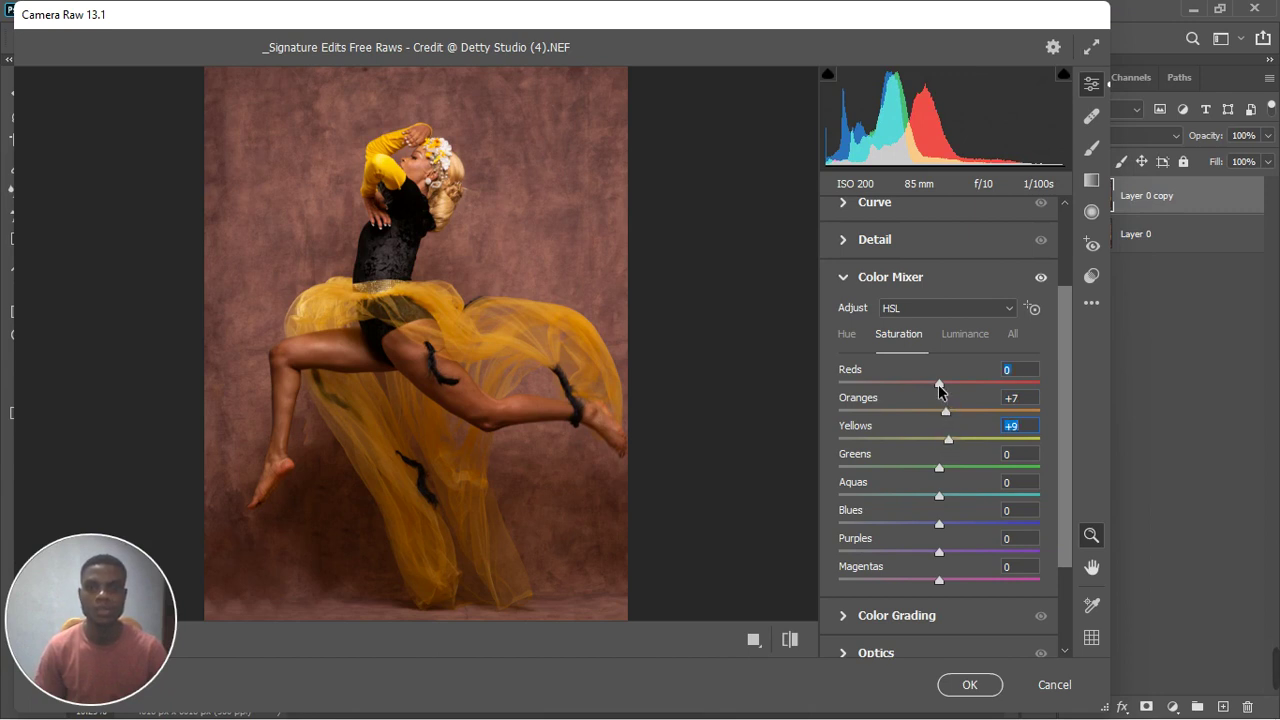
left_click_drag(940, 389, 937, 388)
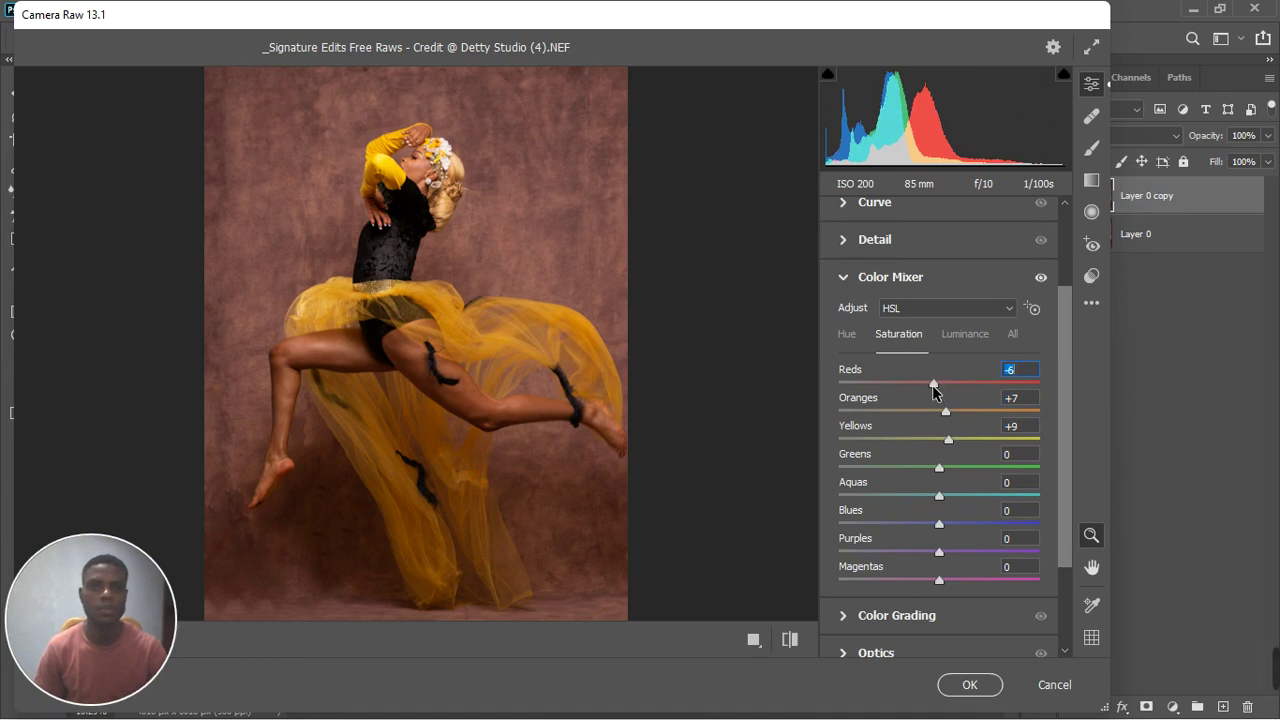
left_click_drag(935, 392, 925, 388)
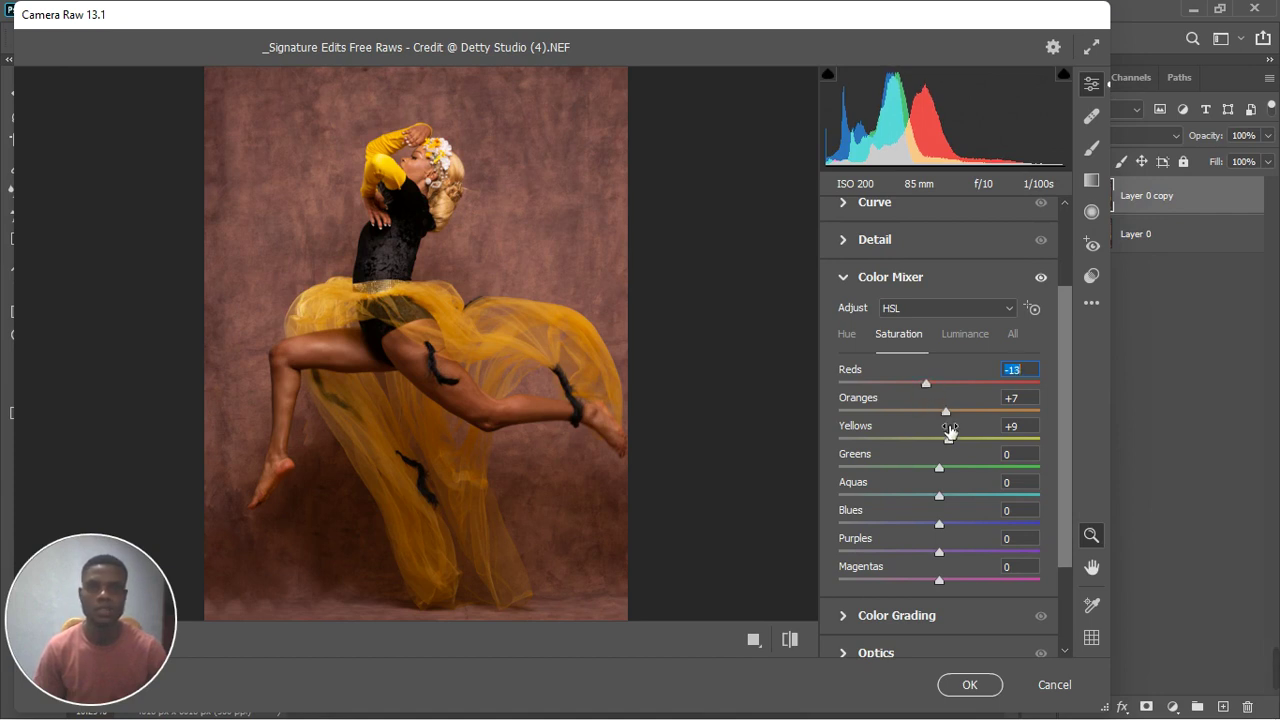
Step: Set the Color Mixer hue of Yellows to -73 to shift the dancer's yellow fabric towards orange
left_click(852, 338)
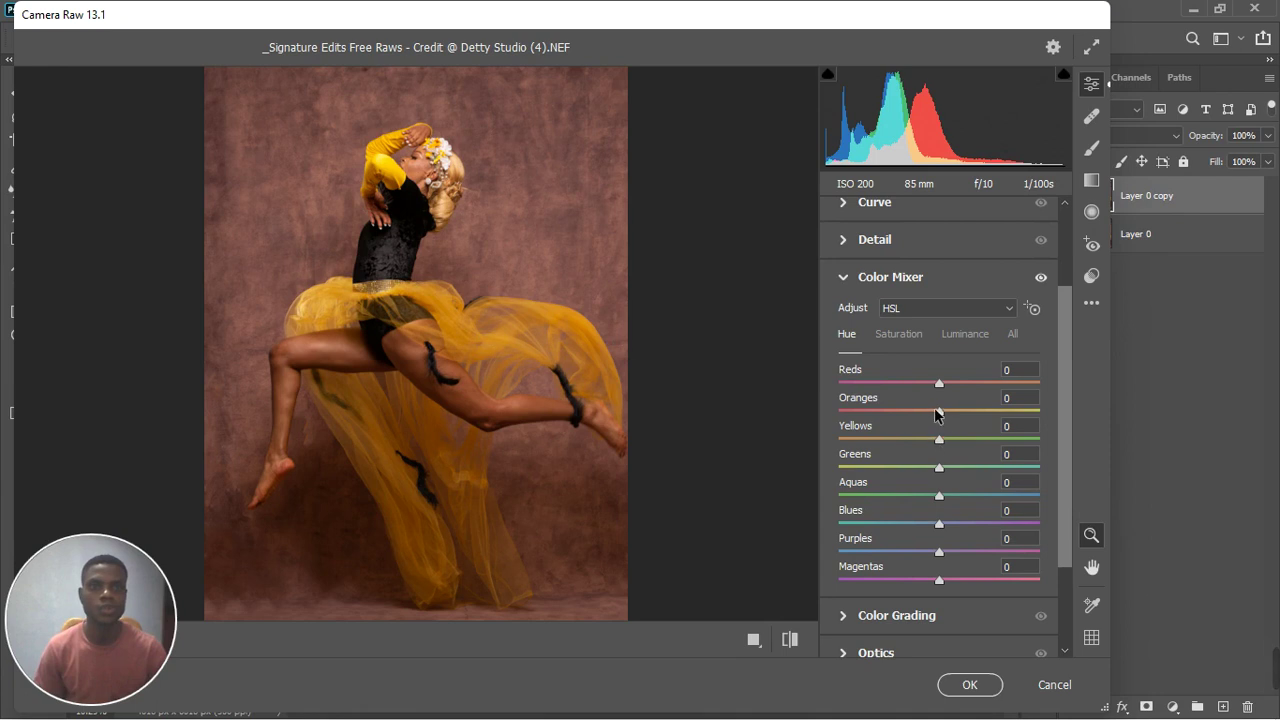
left_click_drag(940, 417, 868, 460)
double_click(897, 414)
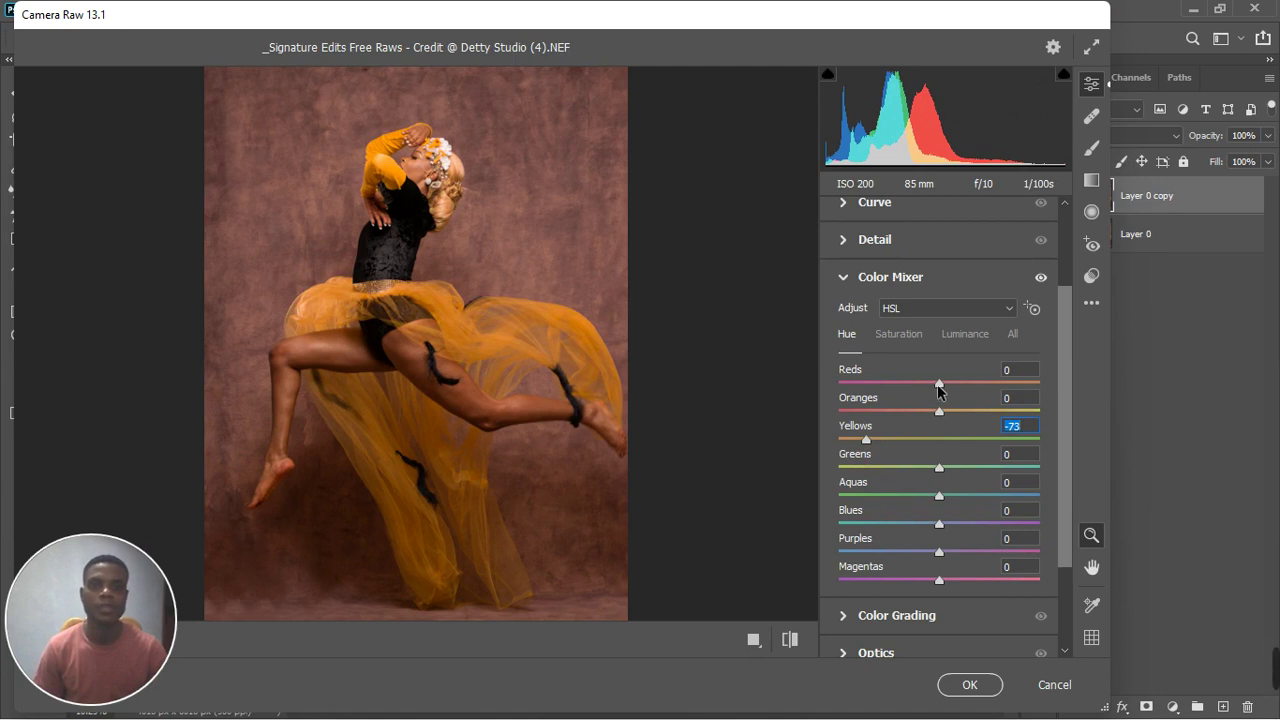
mouse_move(942, 385)
left_mouse_down()
mouse_move(928, 388)
mouse_move(947, 393)
left_mouse_up()
Step: Set the Color Mixer saturation to -17 for Reds, +16 for Oranges and +18 for Yellows
left_click(909, 337)
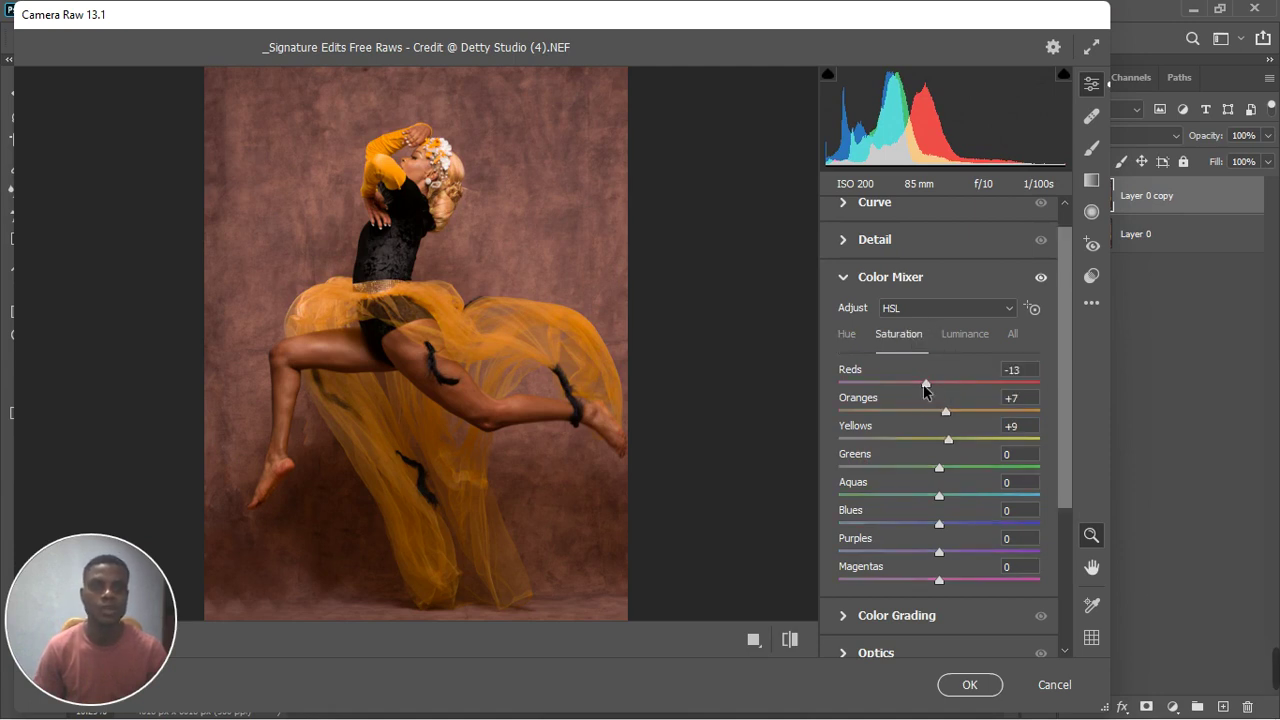
left_click_drag(925, 387, 956, 416)
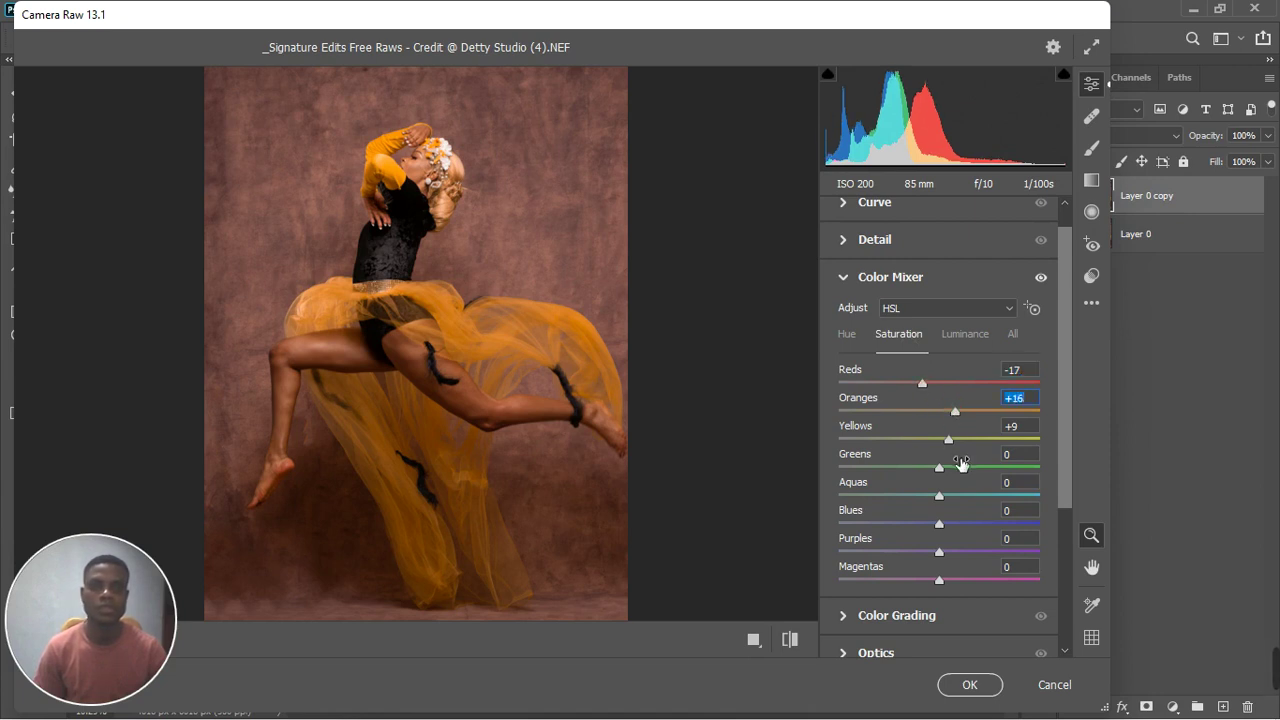
left_click(957, 437)
left_click_drag(957, 437, 963, 437)
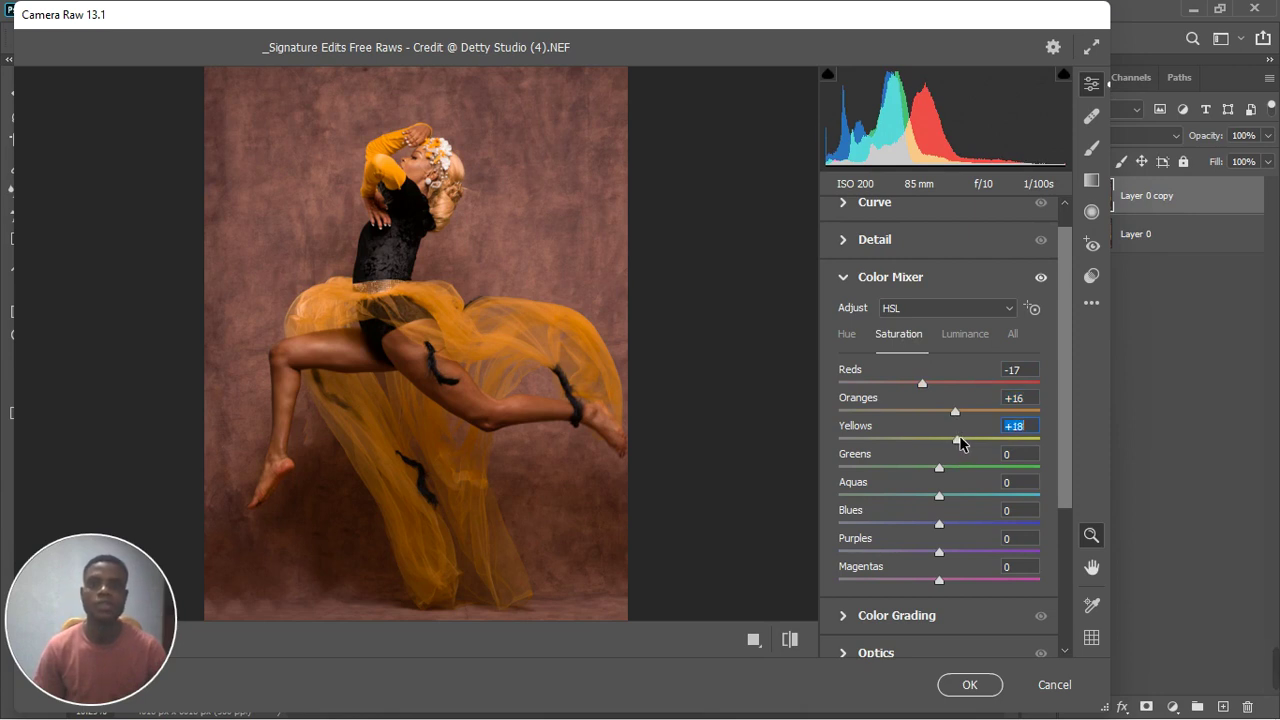
Step: Set the Color Mixer luminance to +14 for Oranges, +11 for Yellows, -9 for Reds and -92 for Magentas
left_click(958, 336)
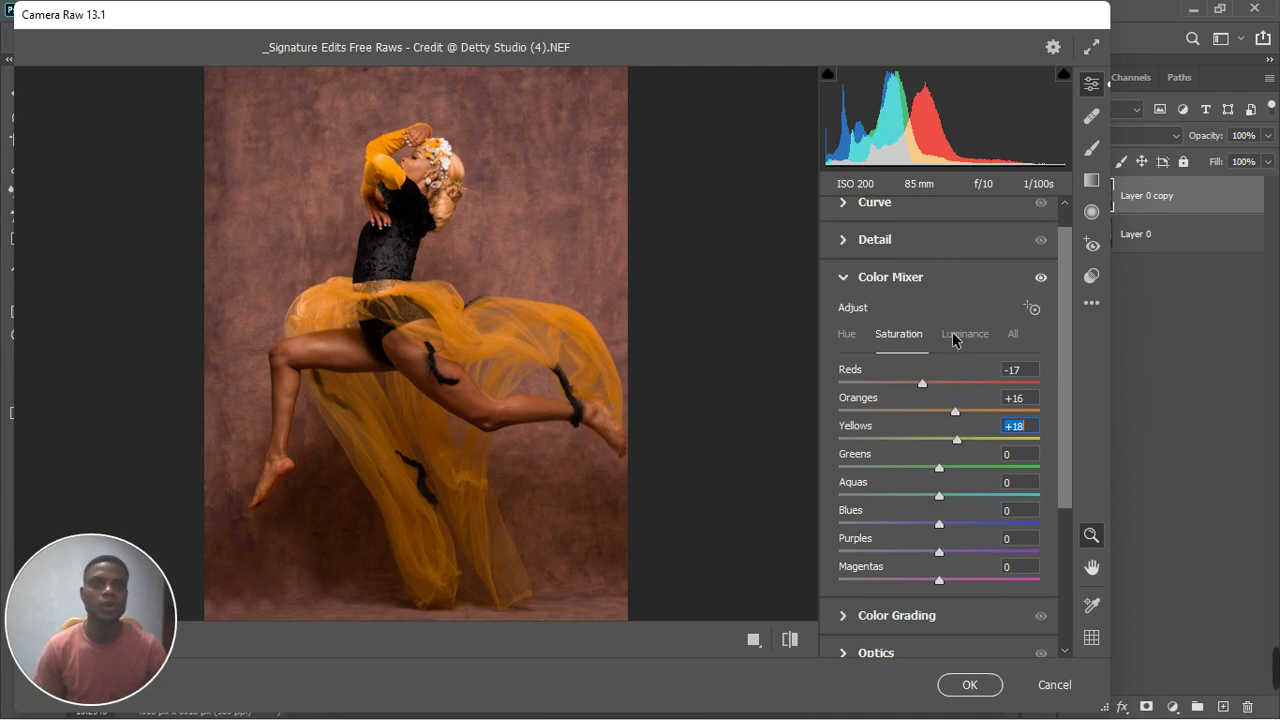
left_click_drag(940, 412, 953, 414)
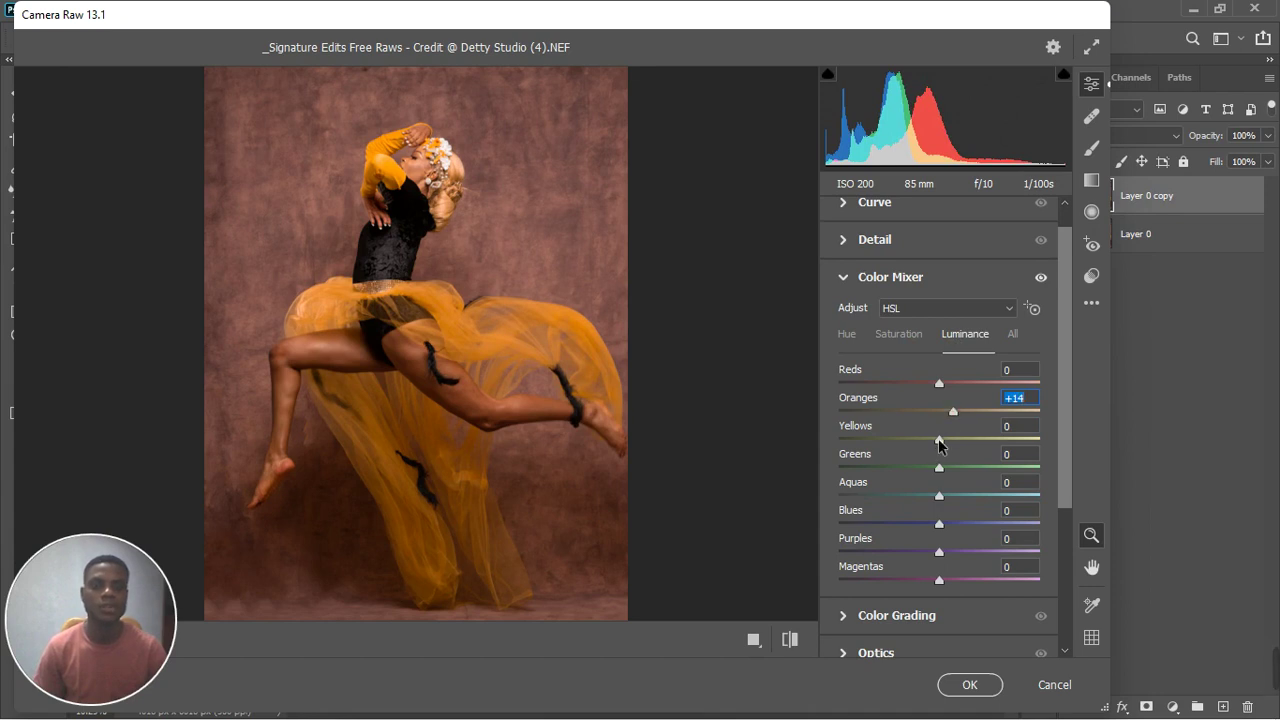
mouse_move(940, 440)
left_mouse_down()
mouse_move(915, 455)
mouse_move(950, 450)
left_mouse_up()
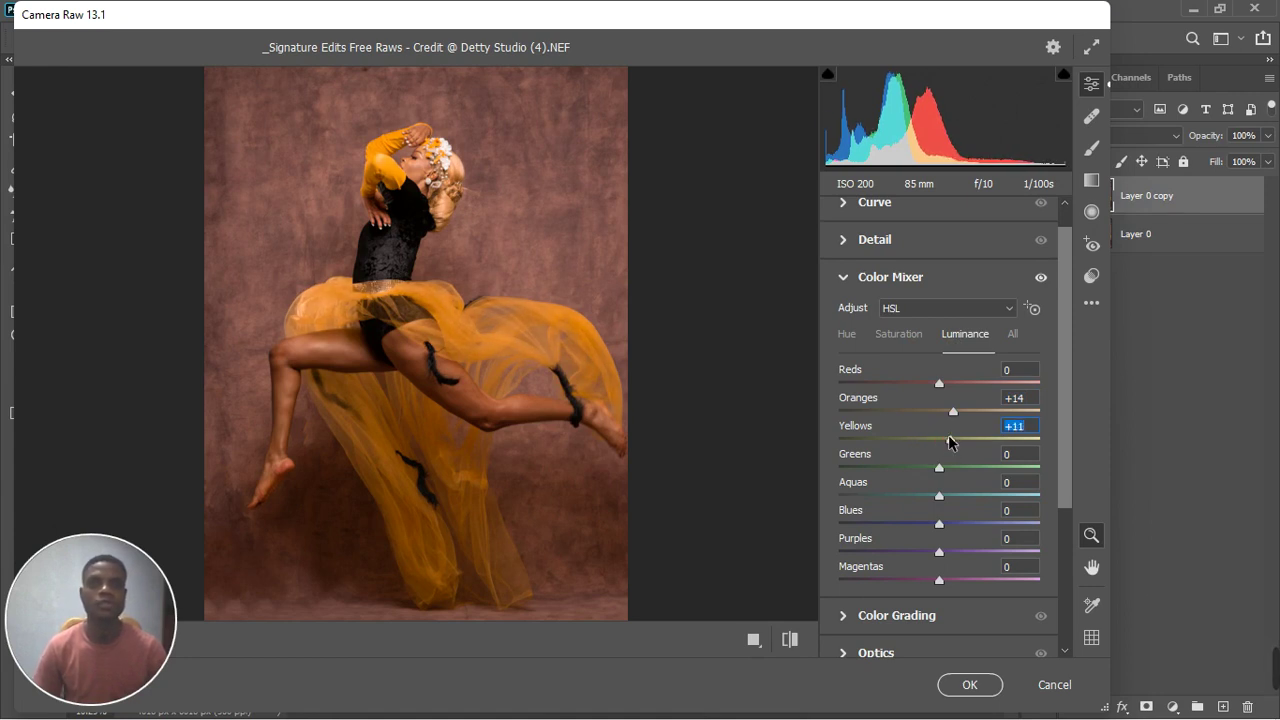
left_click_drag(941, 387, 932, 397)
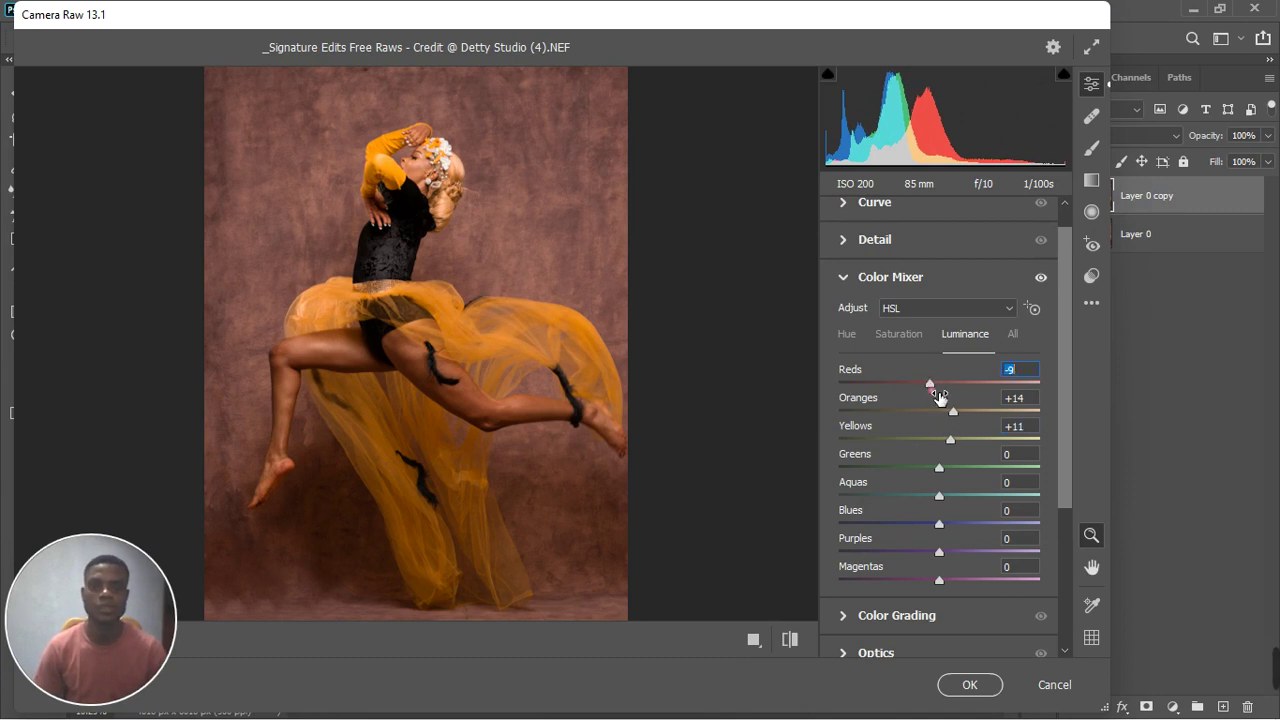
left_click(505, 411, "alt")
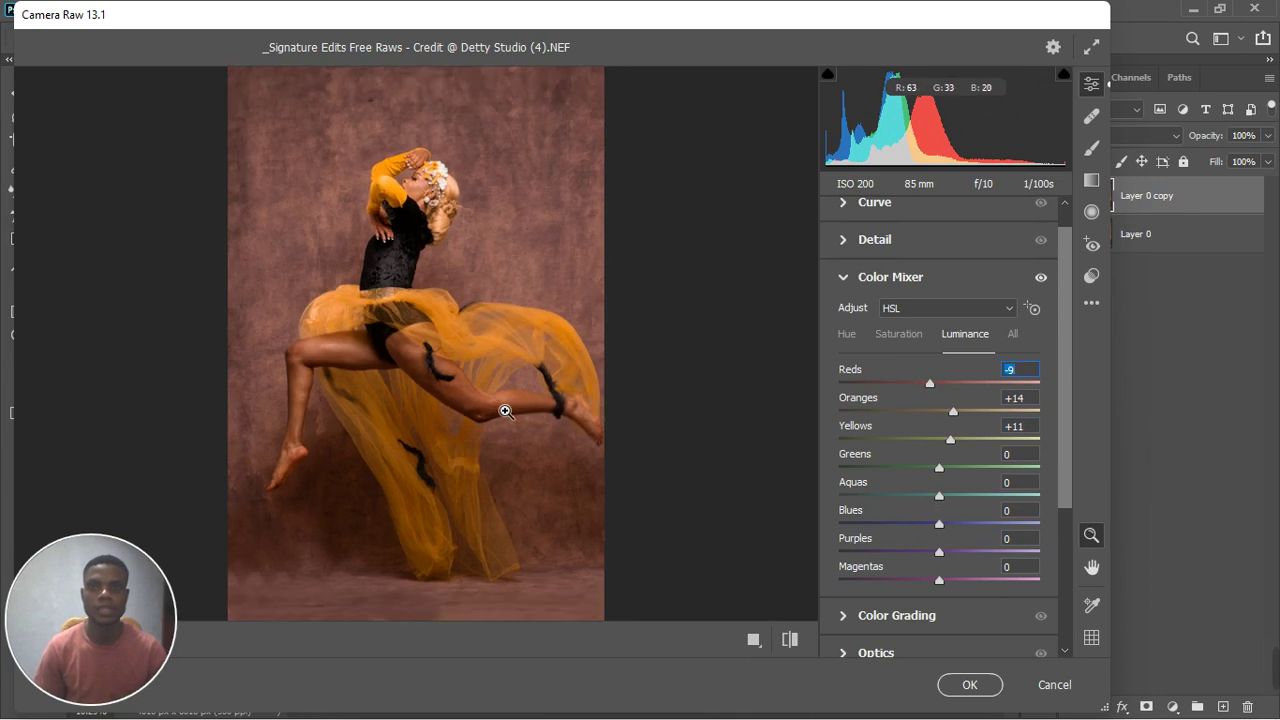
left_click(504, 411, "alt")
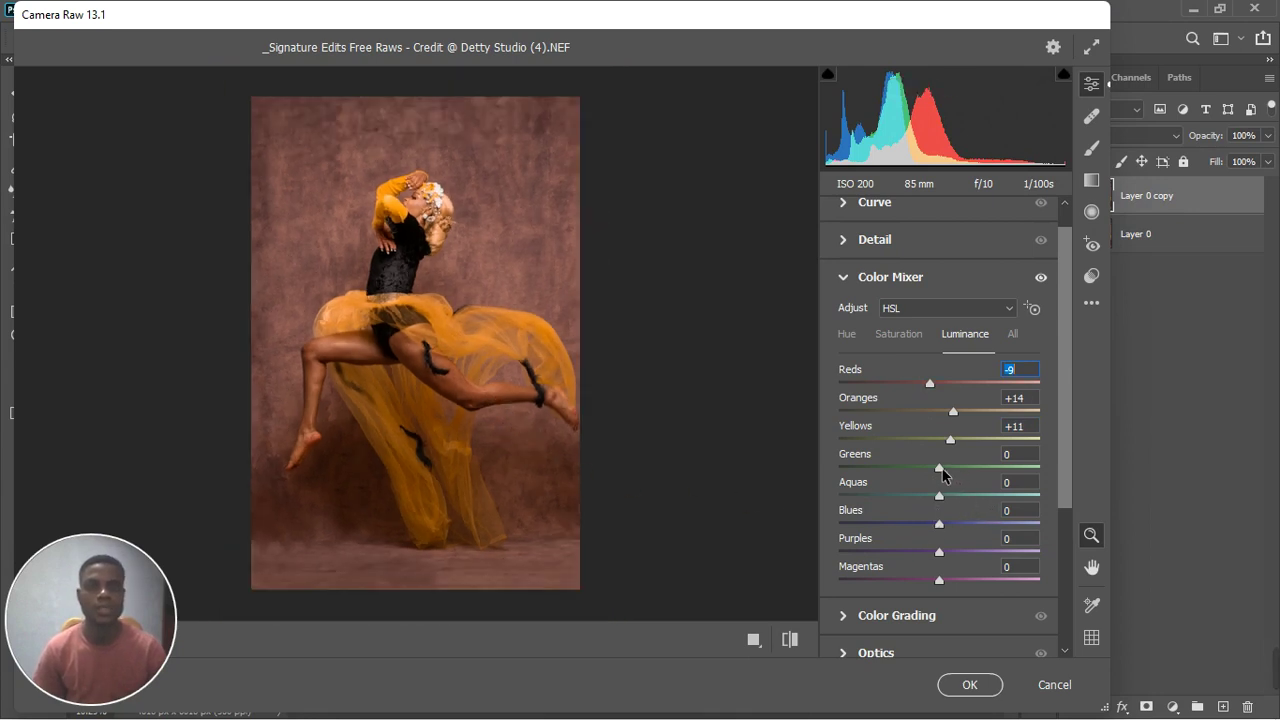
left_click_drag(1002, 485, 941, 477)
left_click_drag(939, 580, 851, 591)
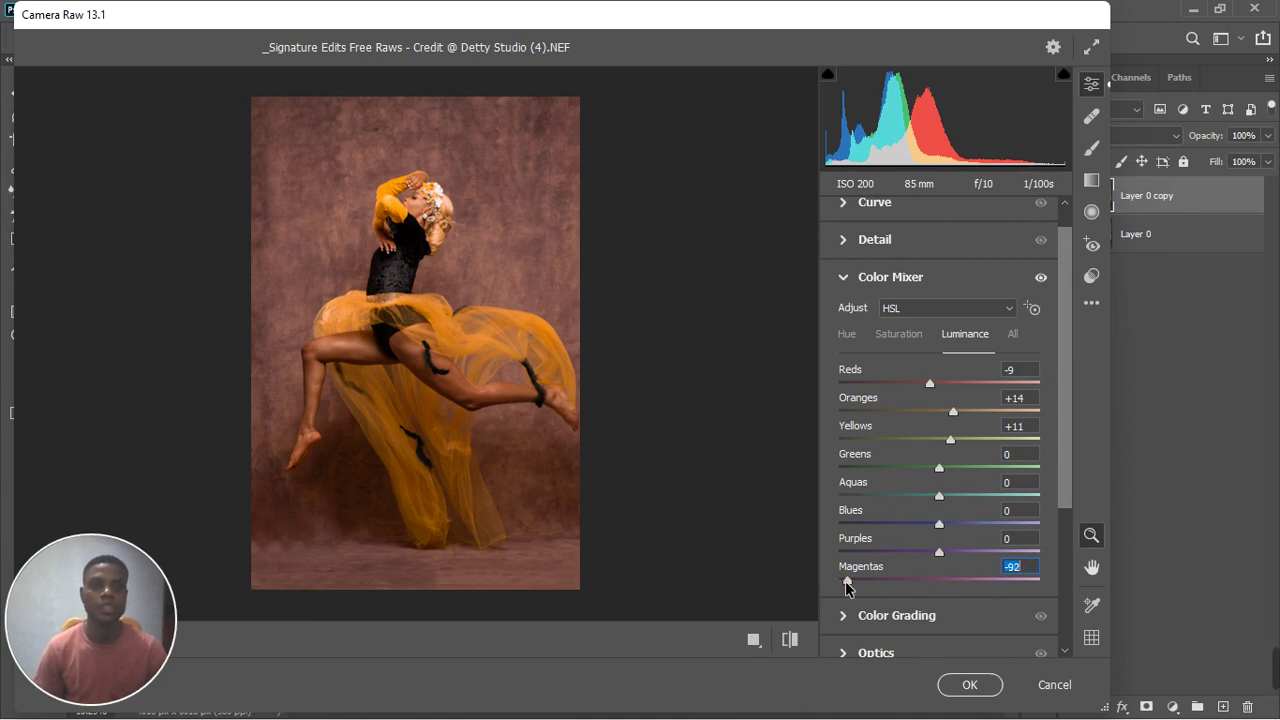
Step: Adjust the Basic tones to Highlights +14, Whites +17, Shadows +14 and Blacks -7
left_click(844, 278)
left_click(843, 290)
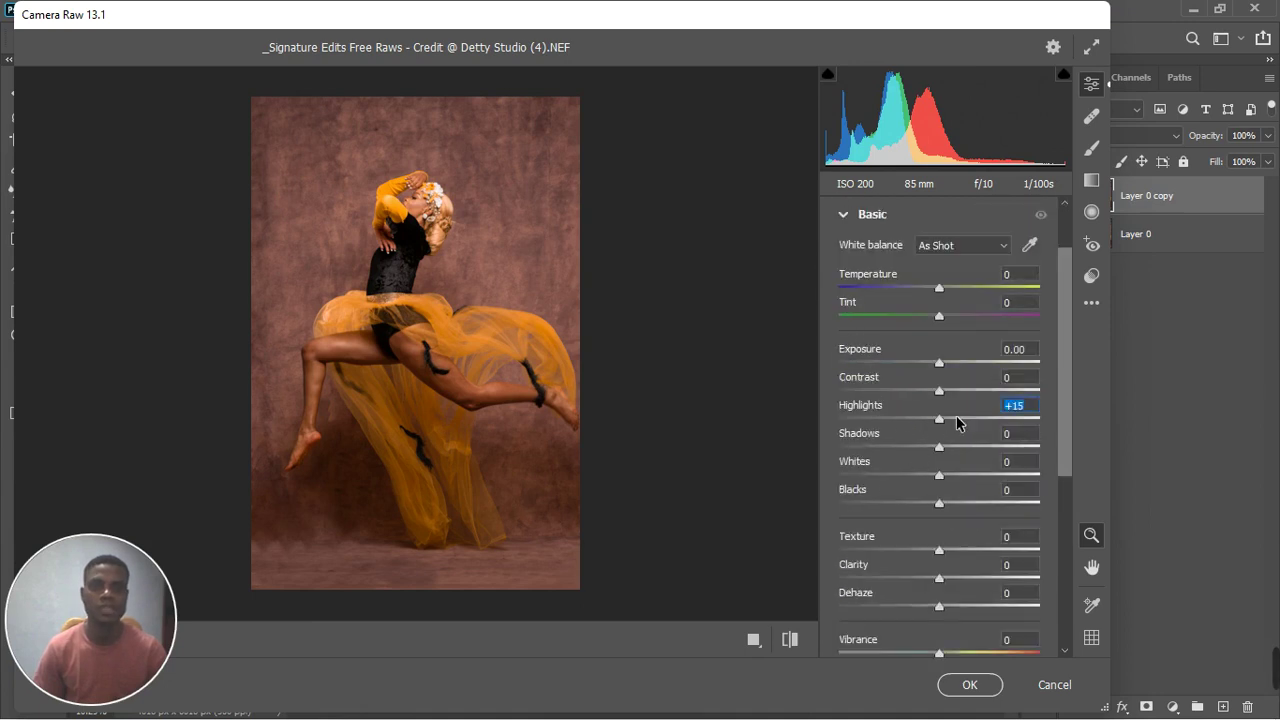
left_click_drag(956, 415, 971, 413)
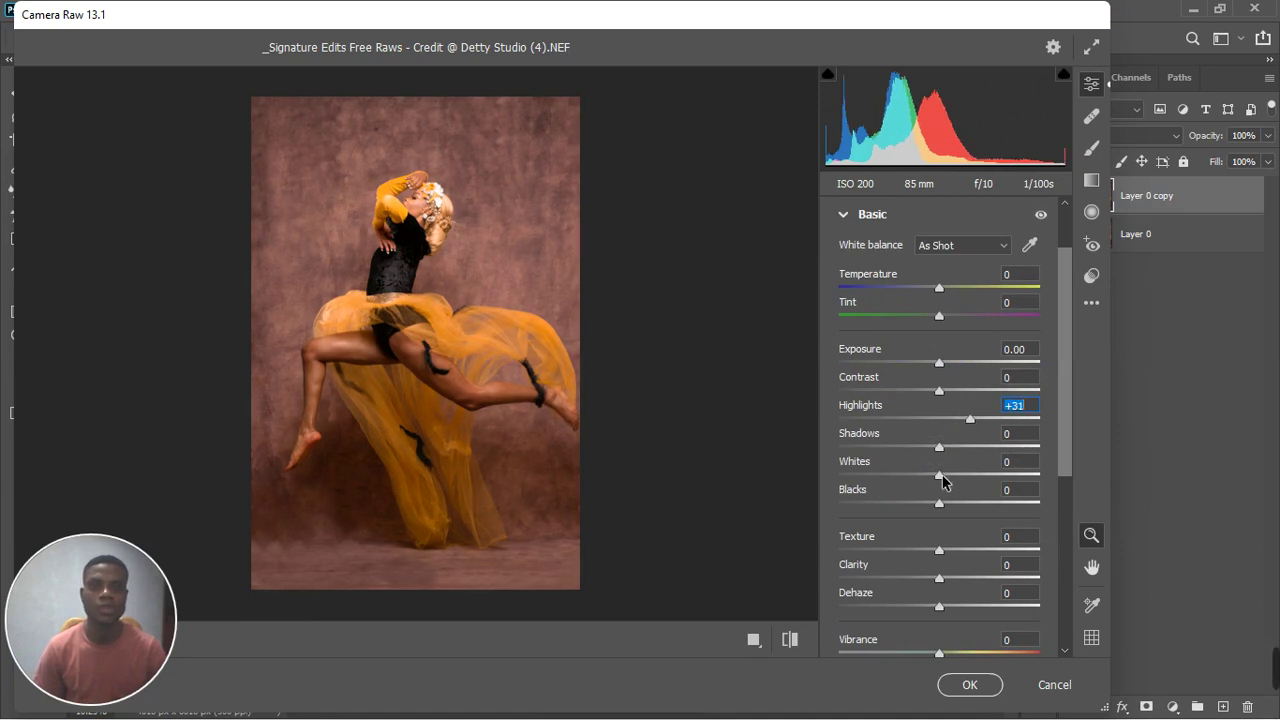
left_click_drag(940, 476, 958, 480)
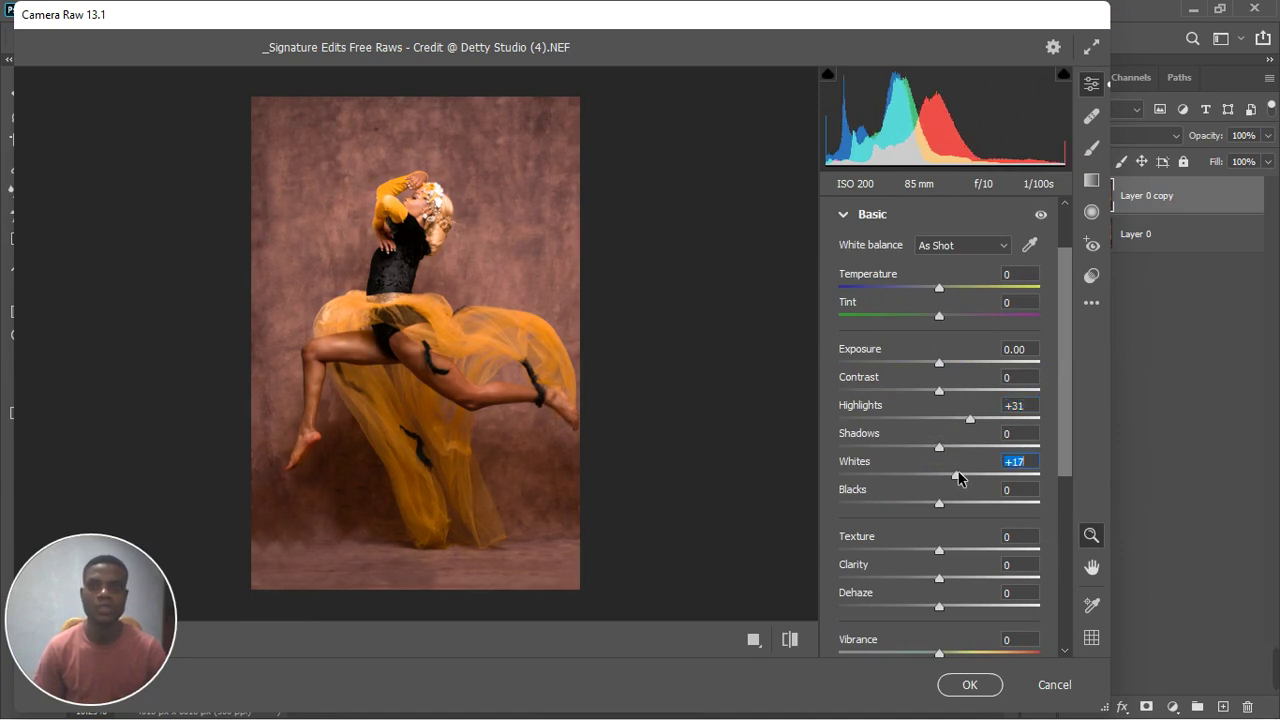
left_click_drag(969, 421, 953, 432)
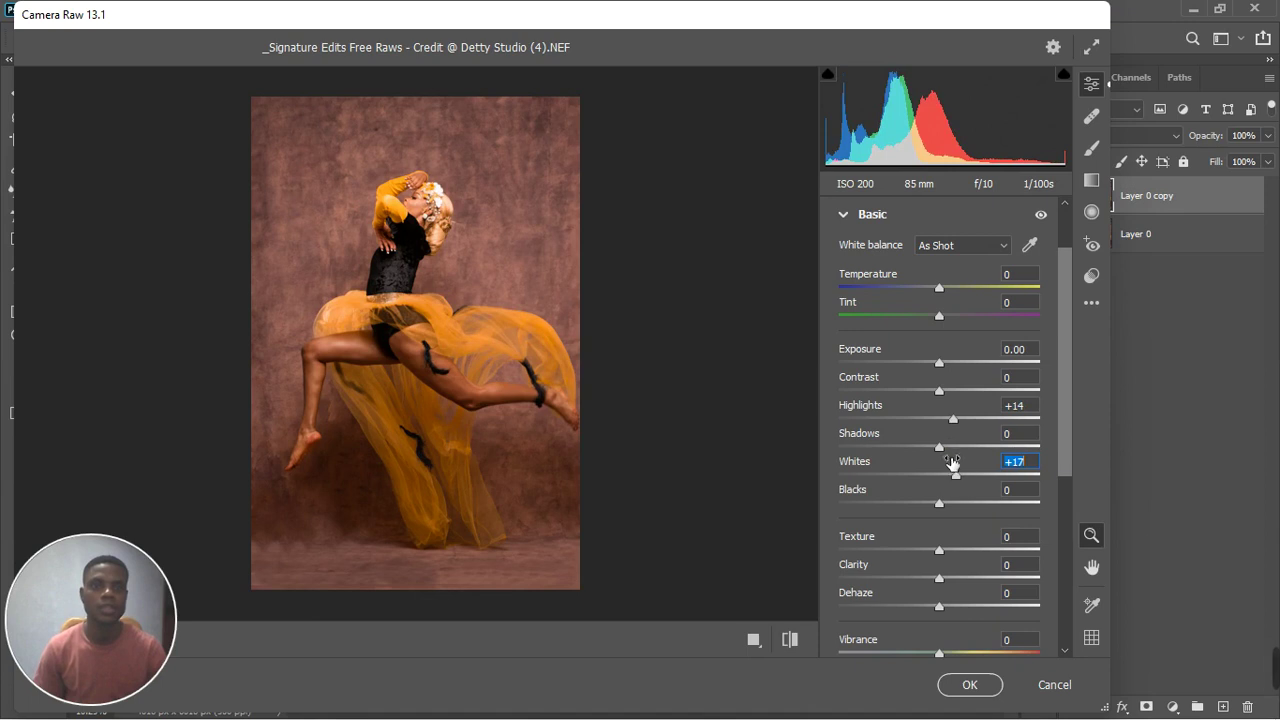
mouse_move(939, 447)
left_mouse_down()
mouse_move(977, 451)
mouse_move(957, 457)
left_mouse_up()
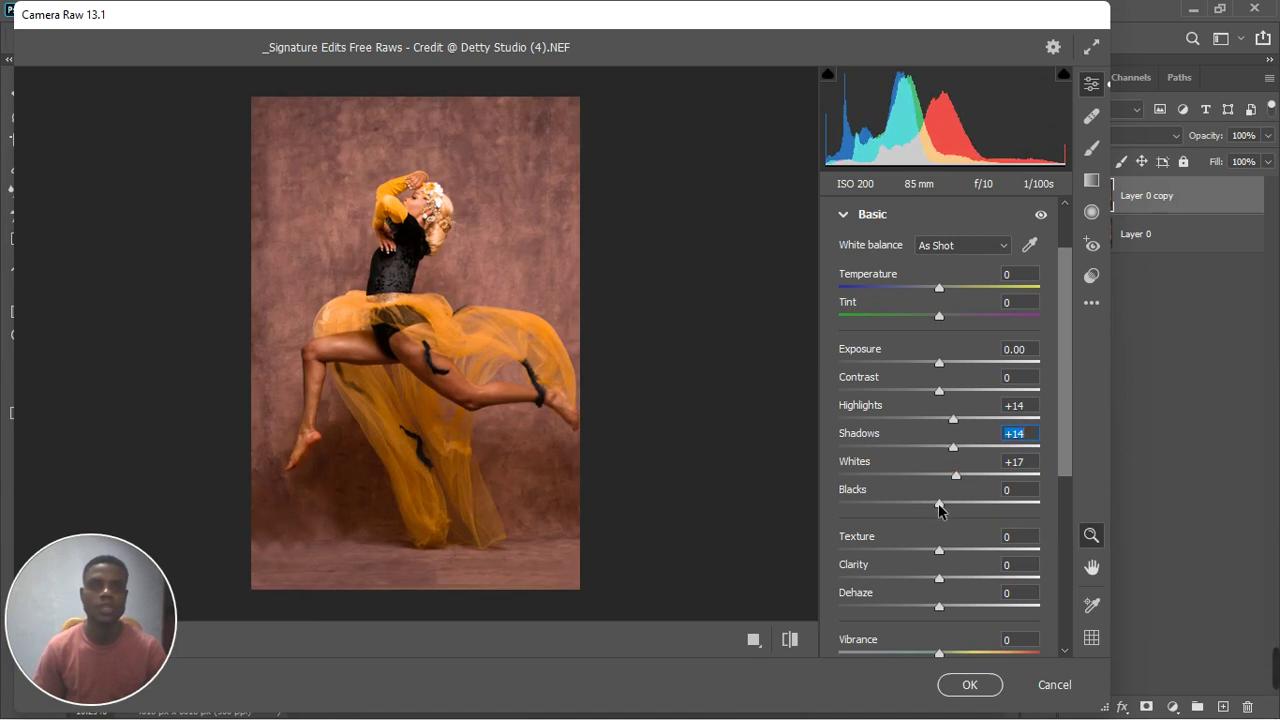
mouse_move(939, 509)
left_mouse_down()
mouse_move(951, 509)
mouse_move(930, 508)
left_mouse_up()
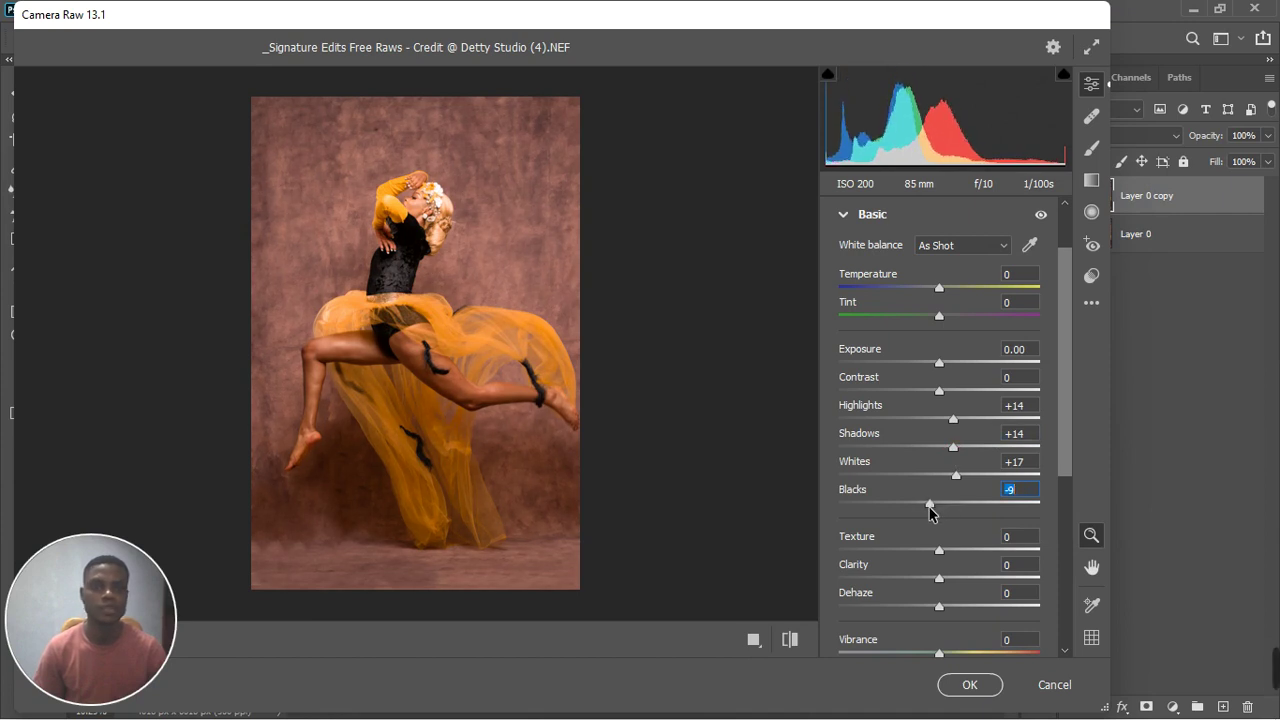
Step: Set the photo's Texture to +11 and Vibrance to +10 in the Basic adjustments
left_click_drag(940, 553, 953, 556)
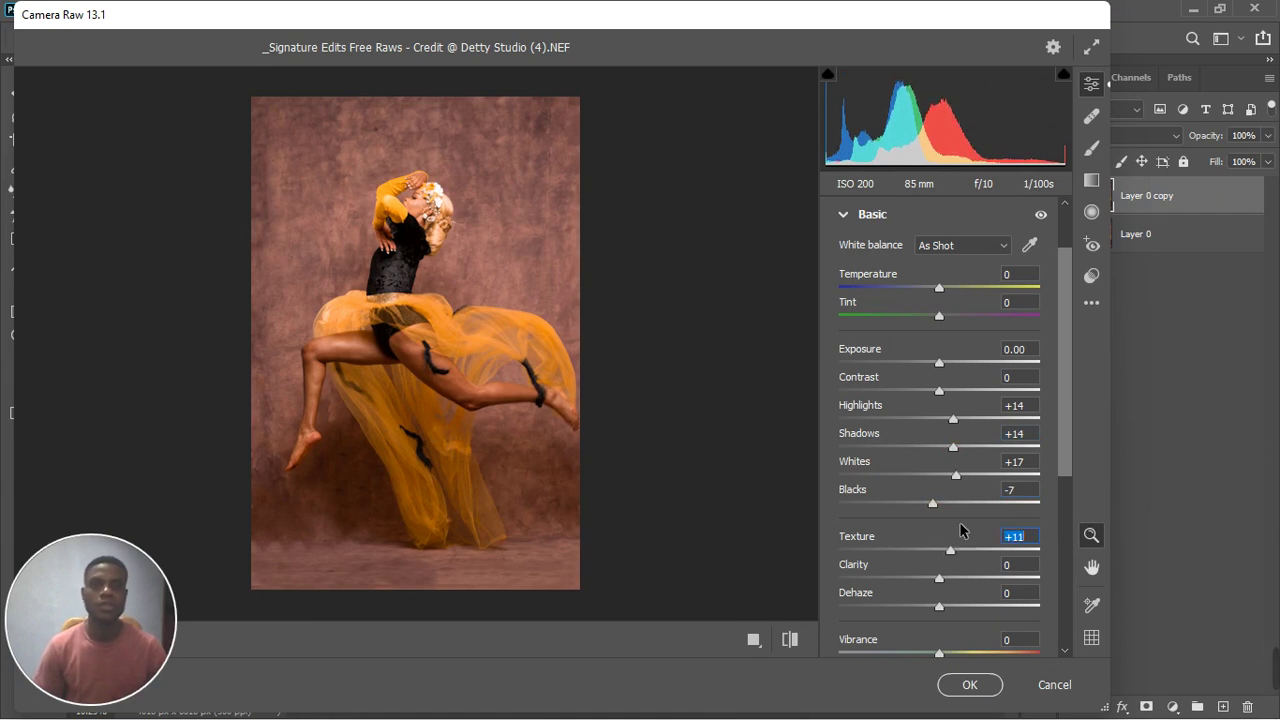
scroll(951, 562, "down", 3)
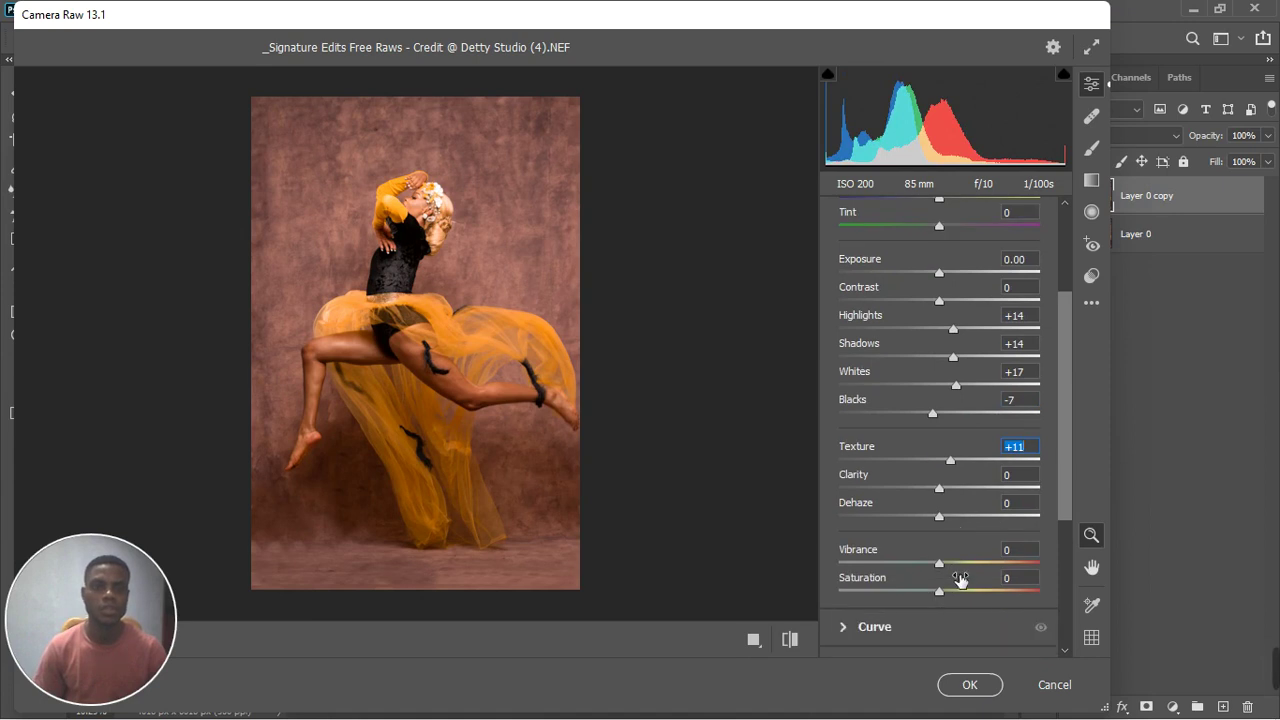
left_click(950, 561)
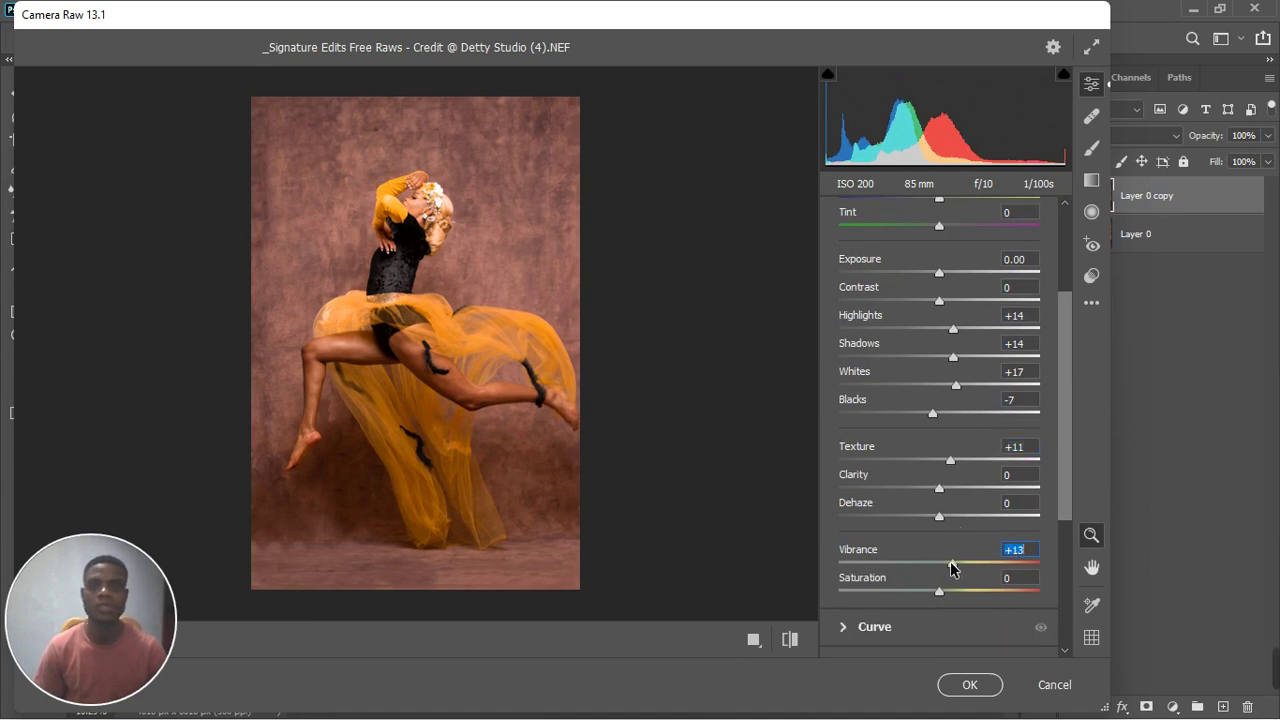
left_click_drag(950, 562, 947, 563)
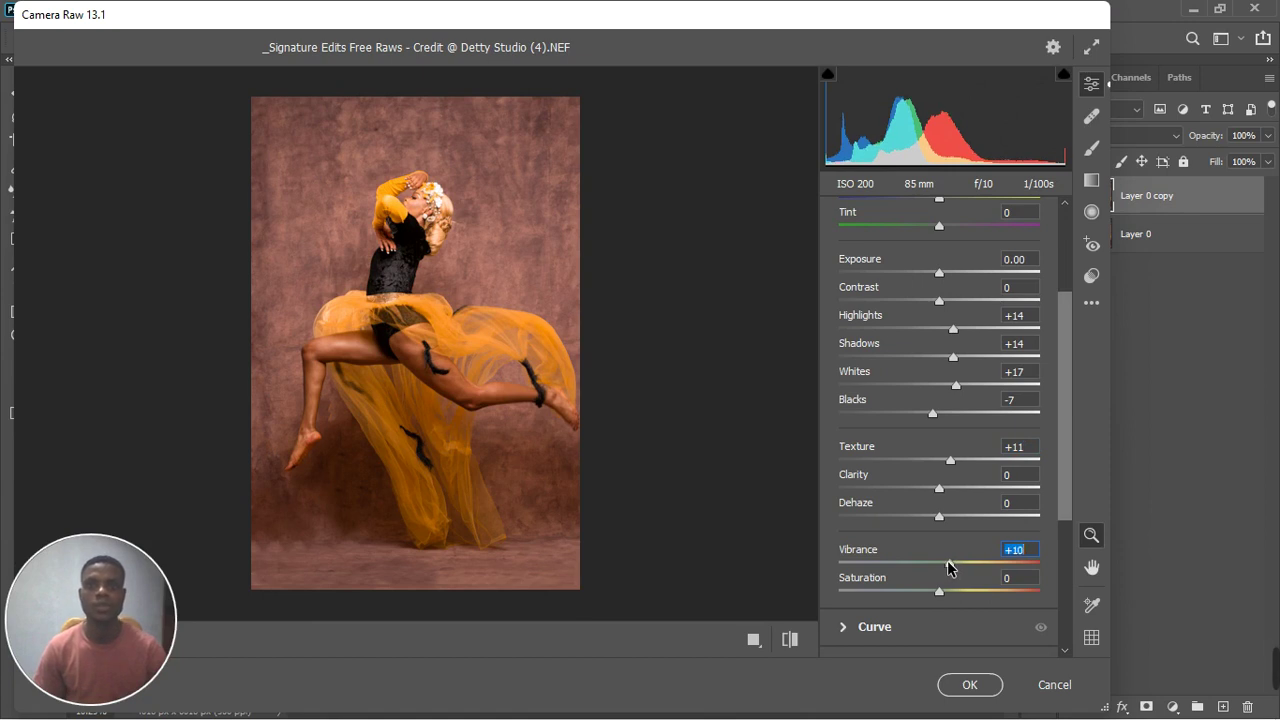
Step: Show the before and after versions side by side and set the white balance Tint to -8
left_click(754, 641)
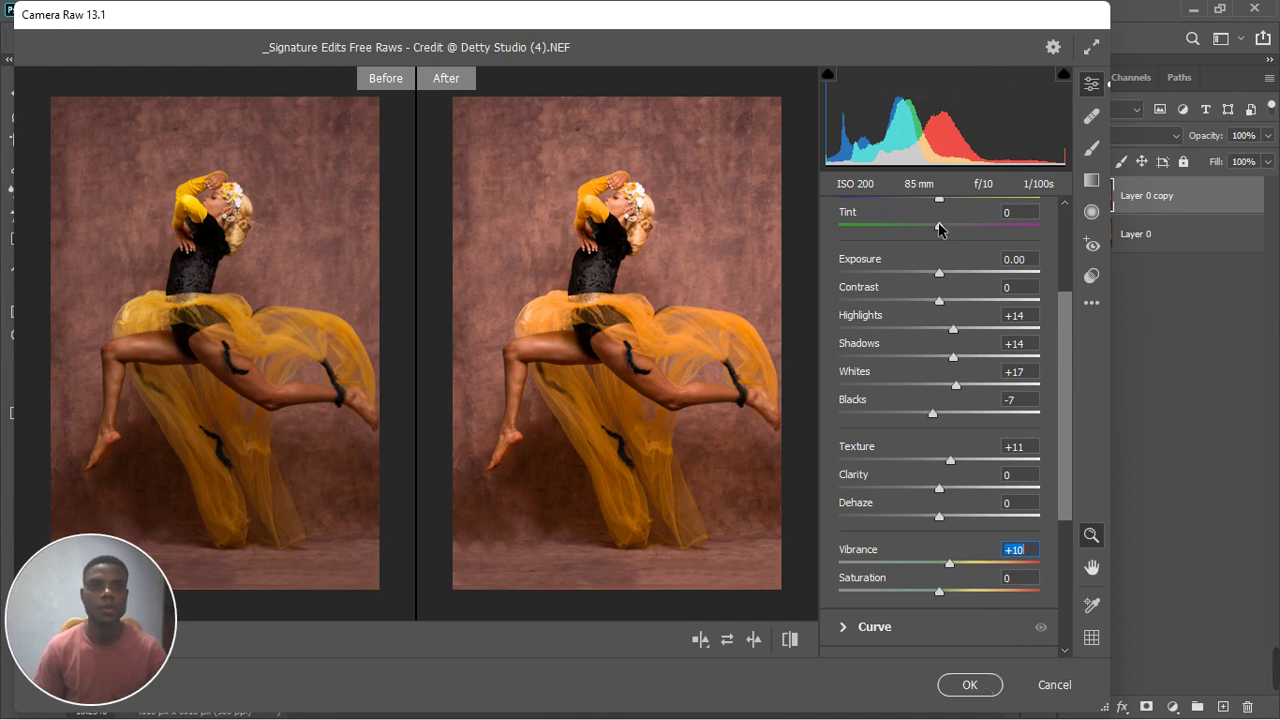
scroll(940, 255, "up", 1)
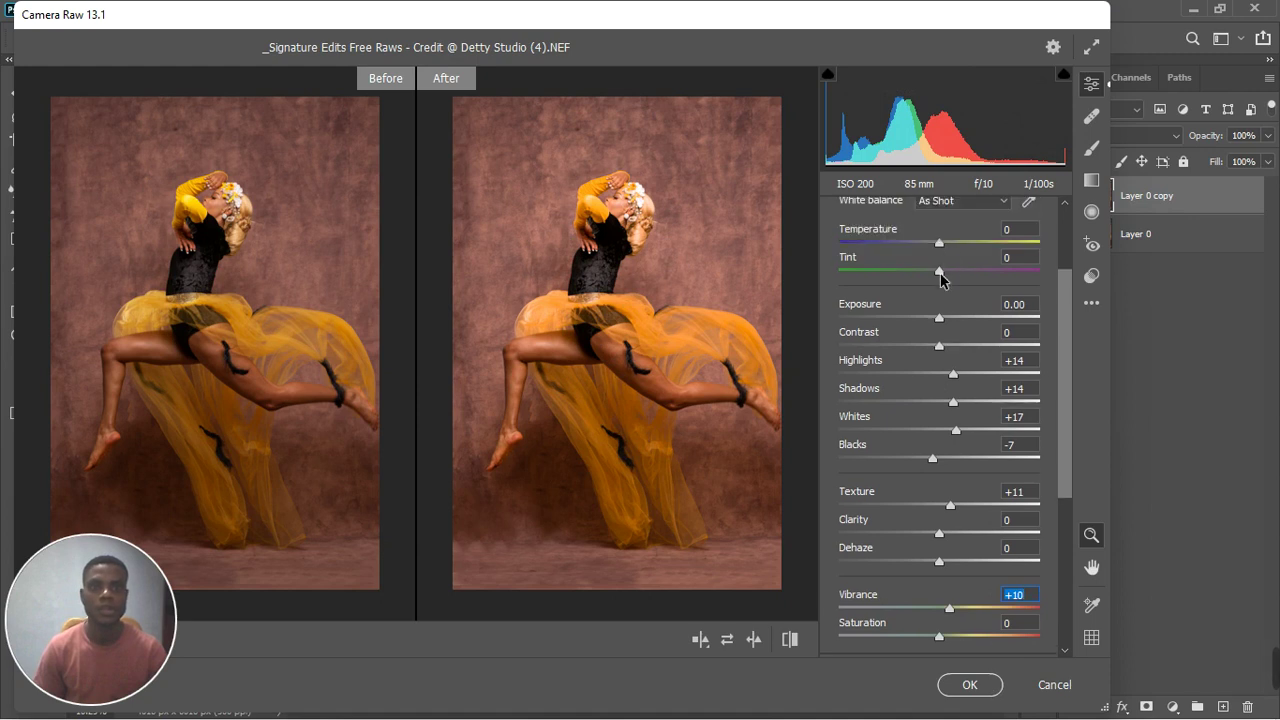
mouse_move(940, 272)
left_mouse_down()
mouse_move(926, 284)
mouse_move(957, 277)
left_mouse_up()
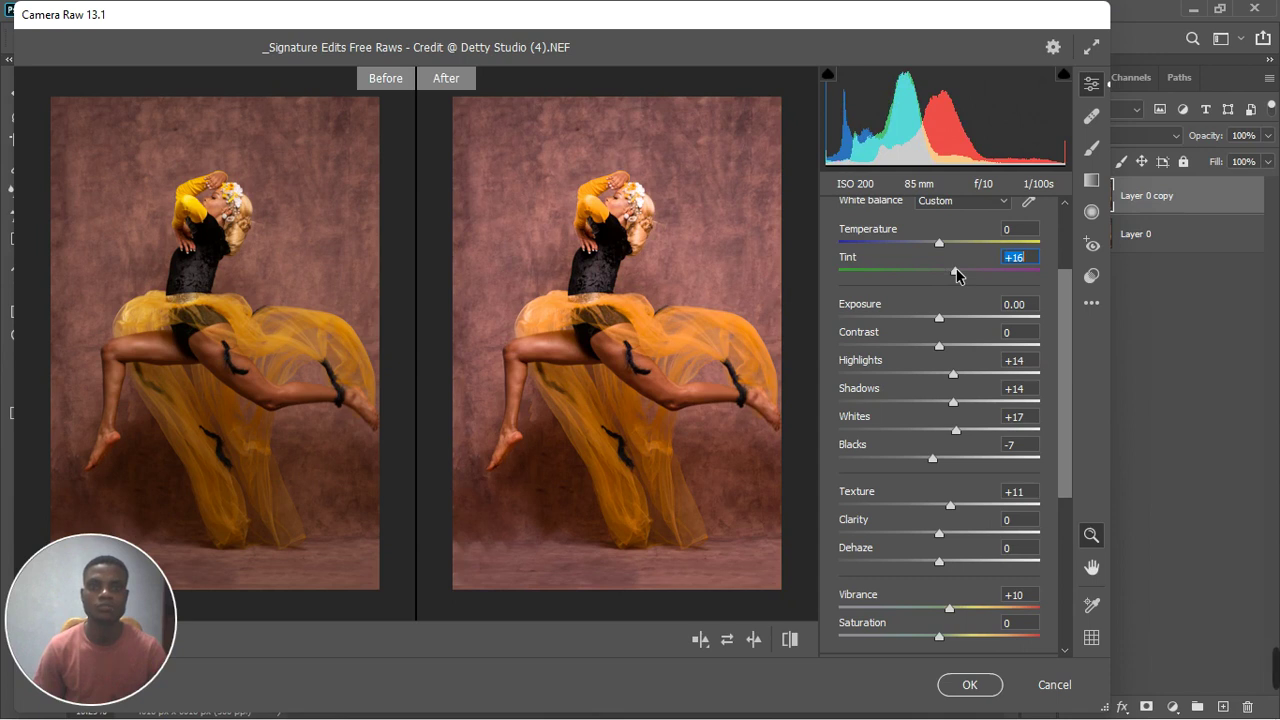
mouse_move(957, 277)
left_mouse_down()
mouse_move(936, 278)
mouse_move(951, 277)
left_mouse_up()
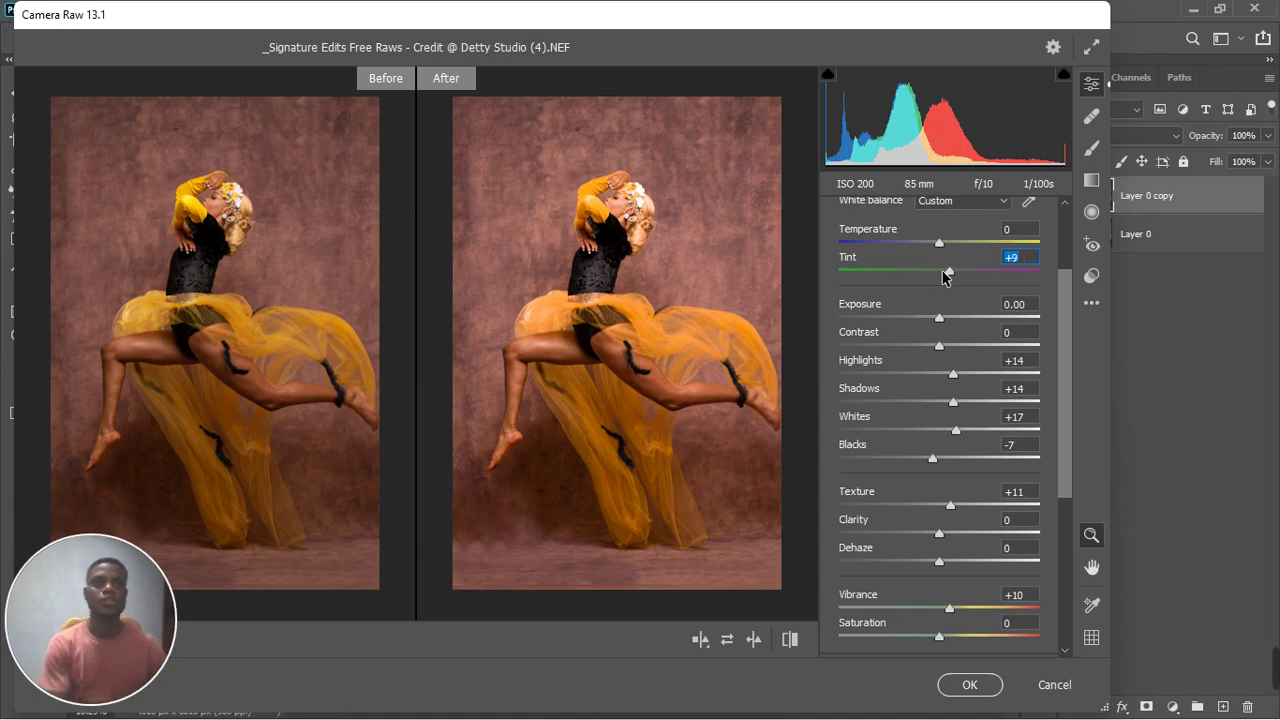
left_click_drag(951, 277, 932, 280)
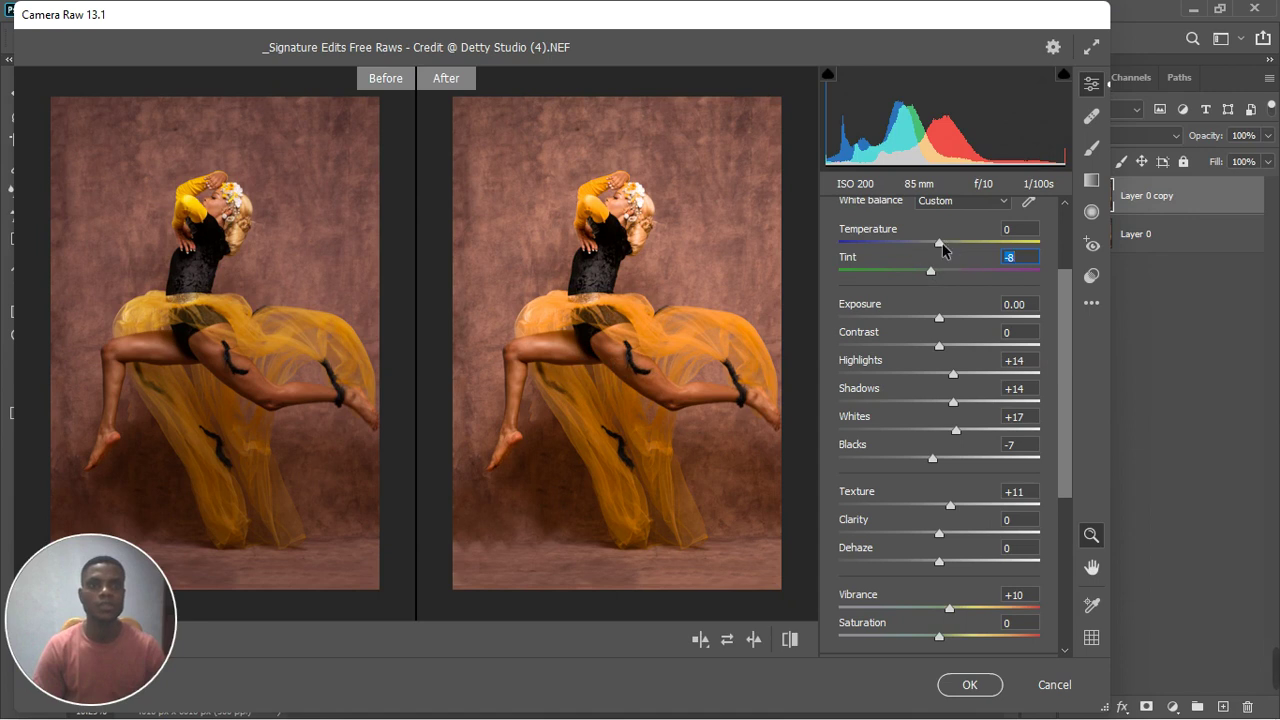
Step: Calibrate the primary hues to Red +8, Blue -17 and Green -4, and apply the Camera Raw Filter to the layer
scroll(965, 235, "up", 2)
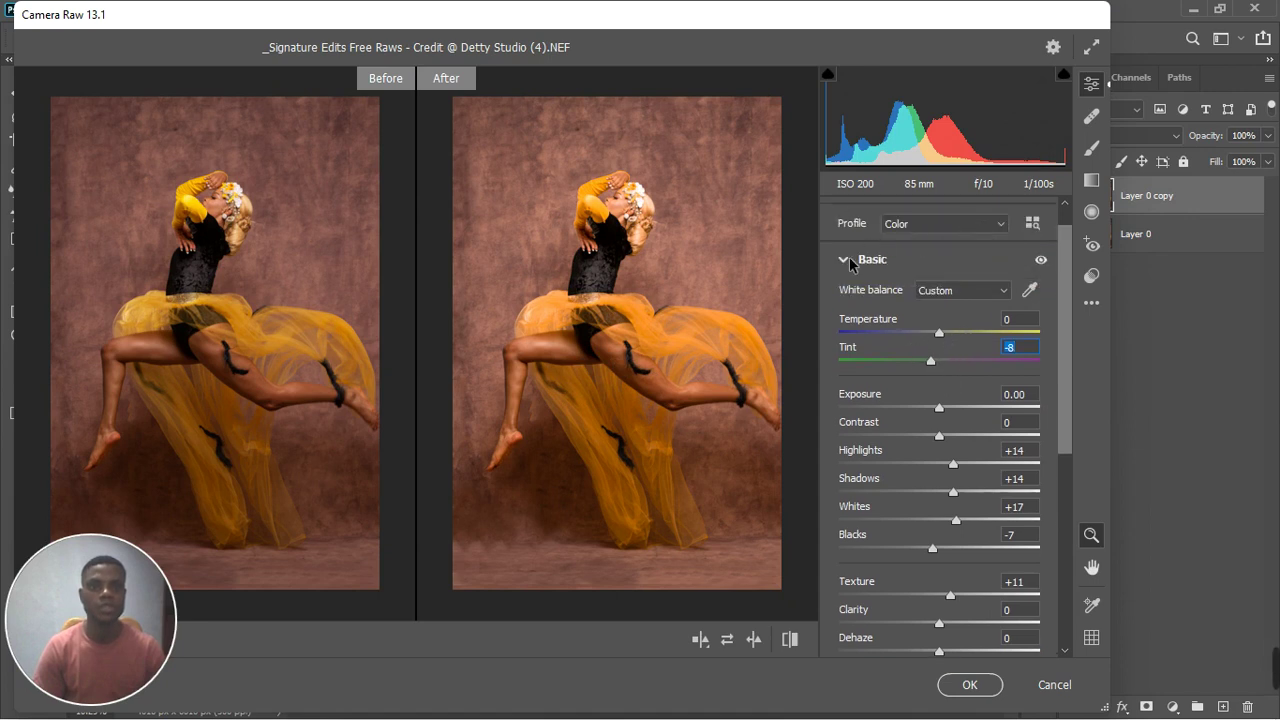
left_click(849, 258)
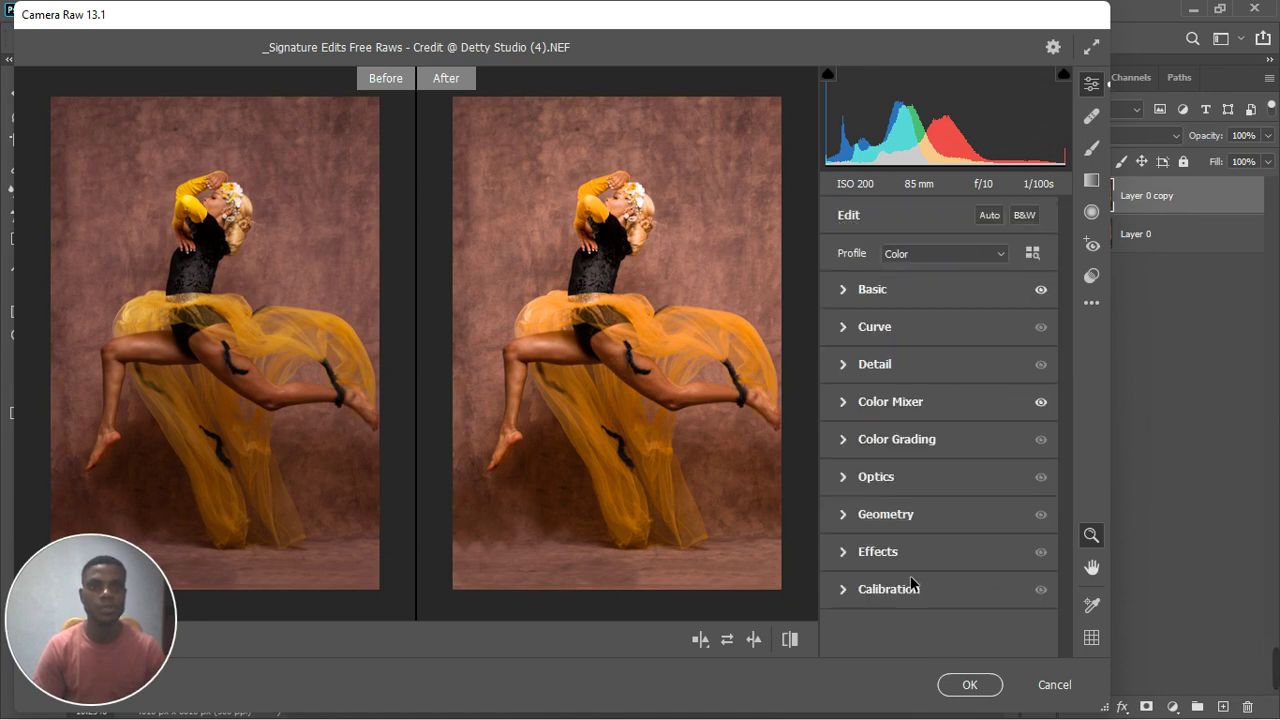
left_click(840, 591)
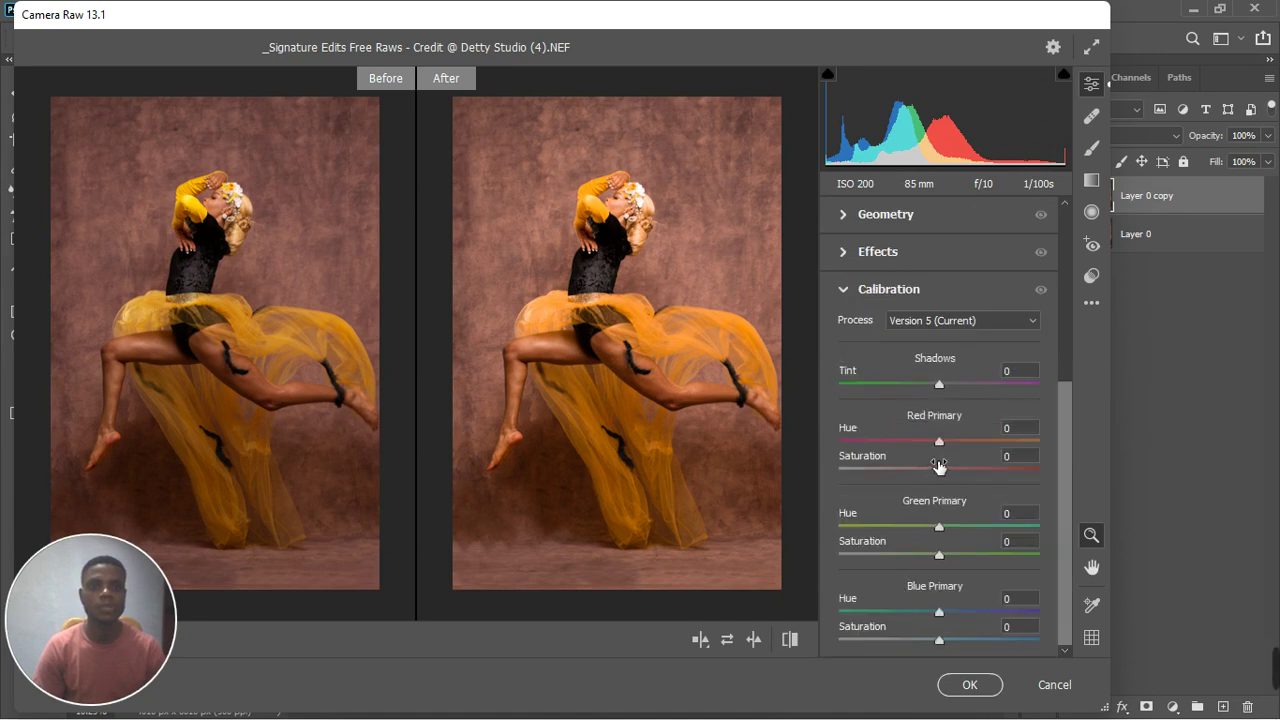
left_click_drag(939, 442, 948, 449)
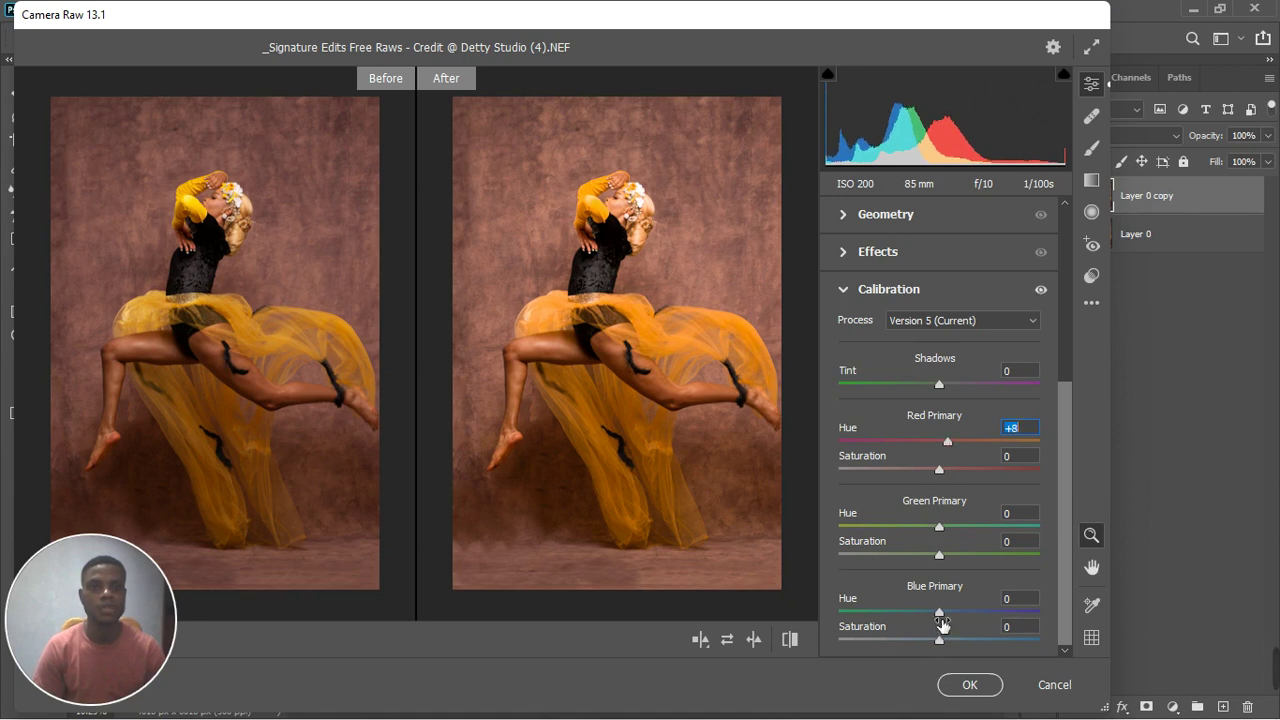
left_click_drag(938, 611, 921, 620)
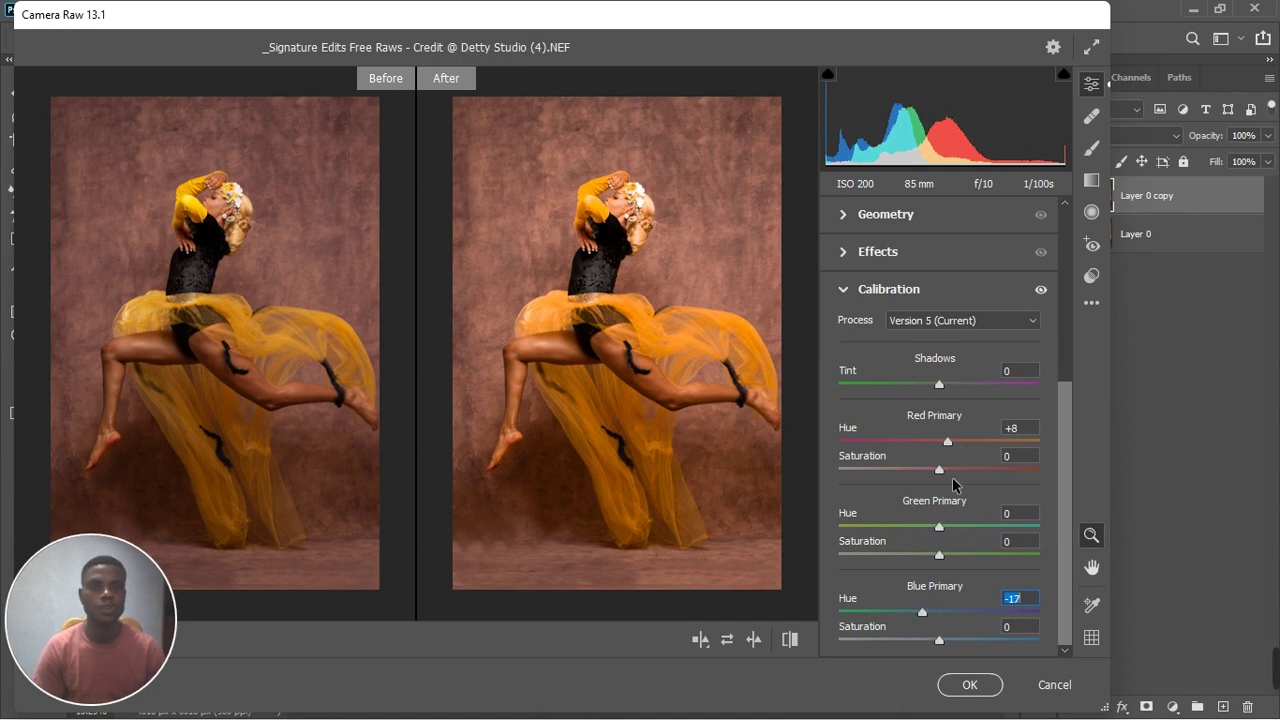
mouse_move(940, 527)
left_mouse_down()
mouse_move(953, 530)
mouse_move(935, 533)
left_mouse_up()
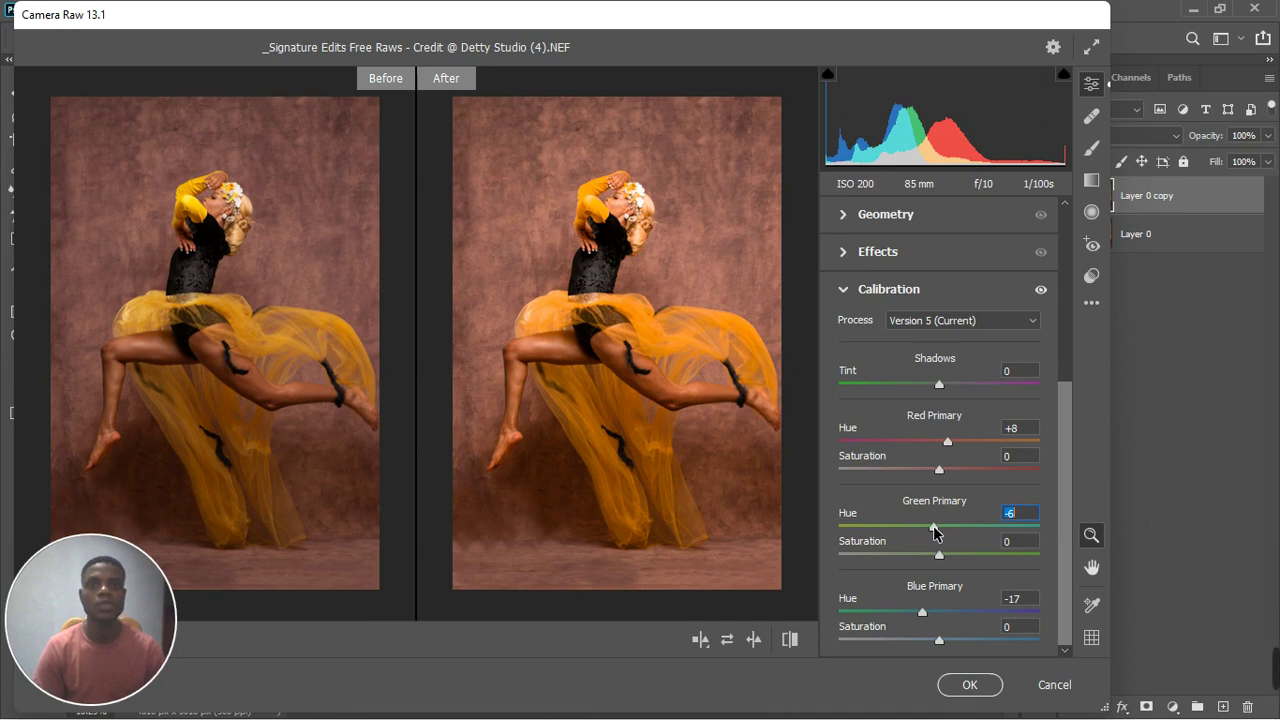
mouse_move(935, 533)
left_mouse_down()
mouse_move(963, 530)
mouse_move(937, 533)
left_mouse_up()
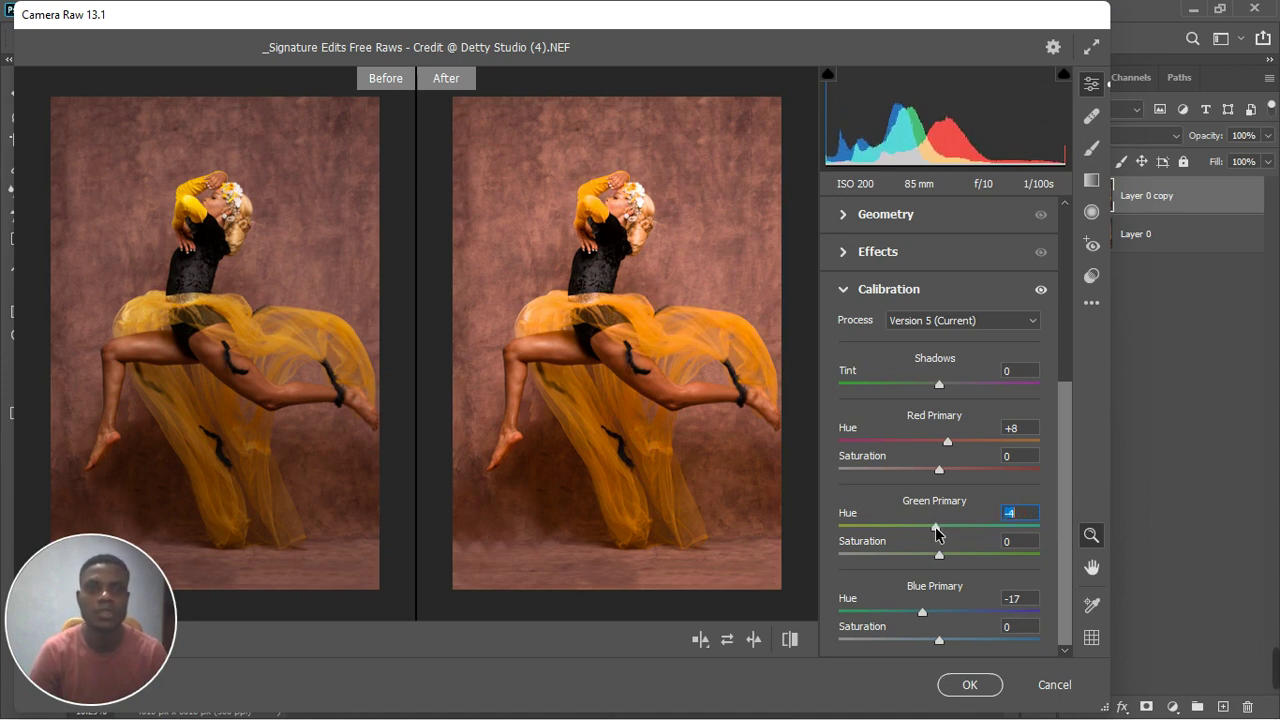
left_click(968, 686)
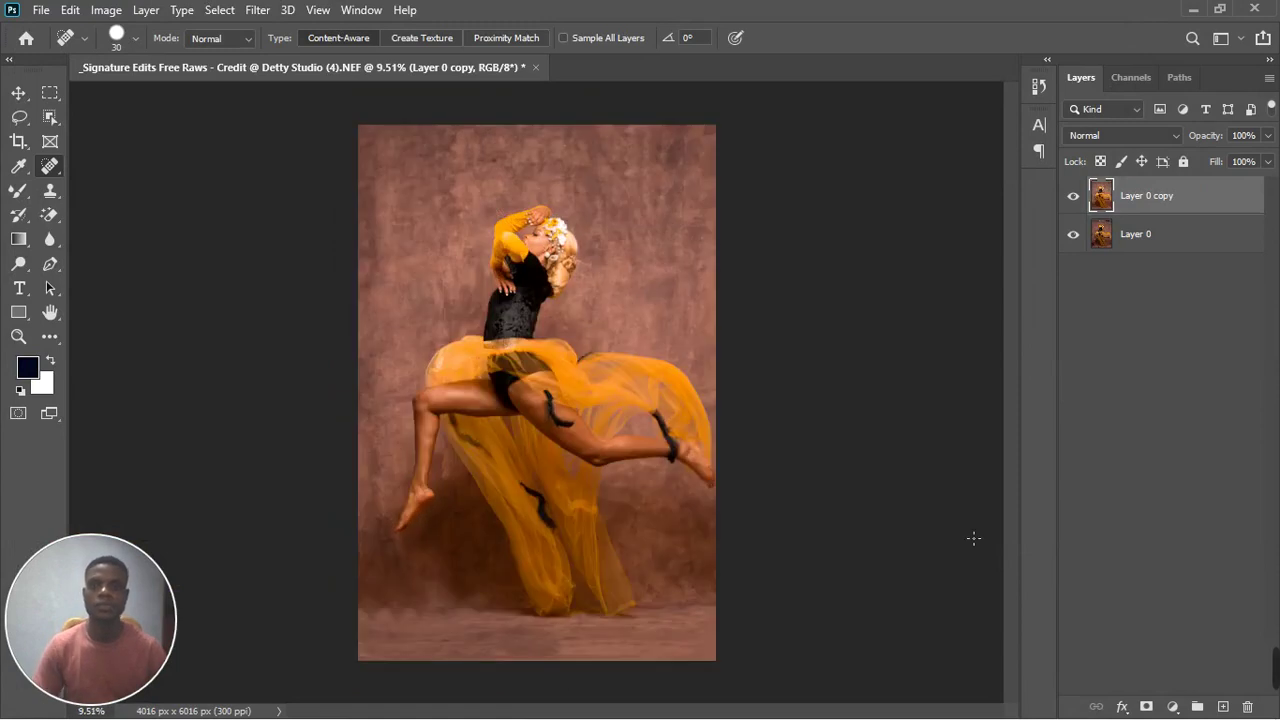
Step: Add a Color Balance adjustment layer above the retouched copy and shift its shadows to Yellow–Blue +11 and slightly towards cyan
left_click(1075, 196)
left_click(1075, 196)
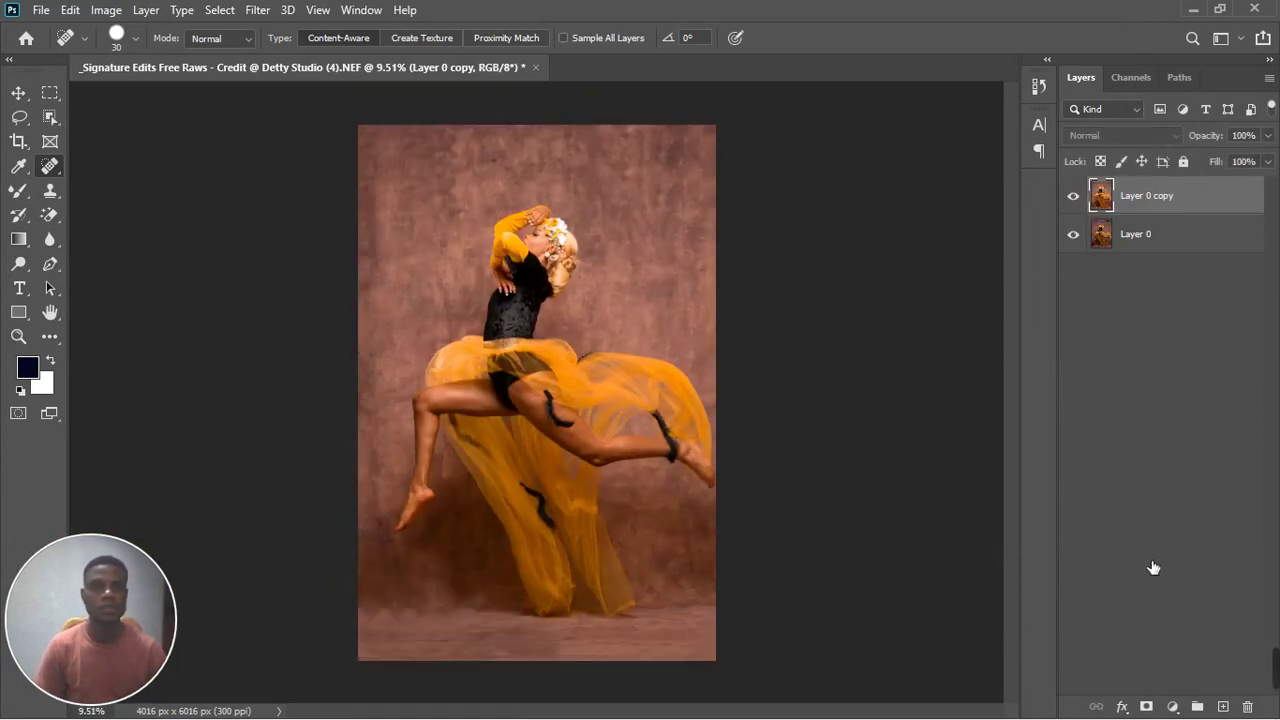
left_click(1172, 706)
left_click(1173, 534)
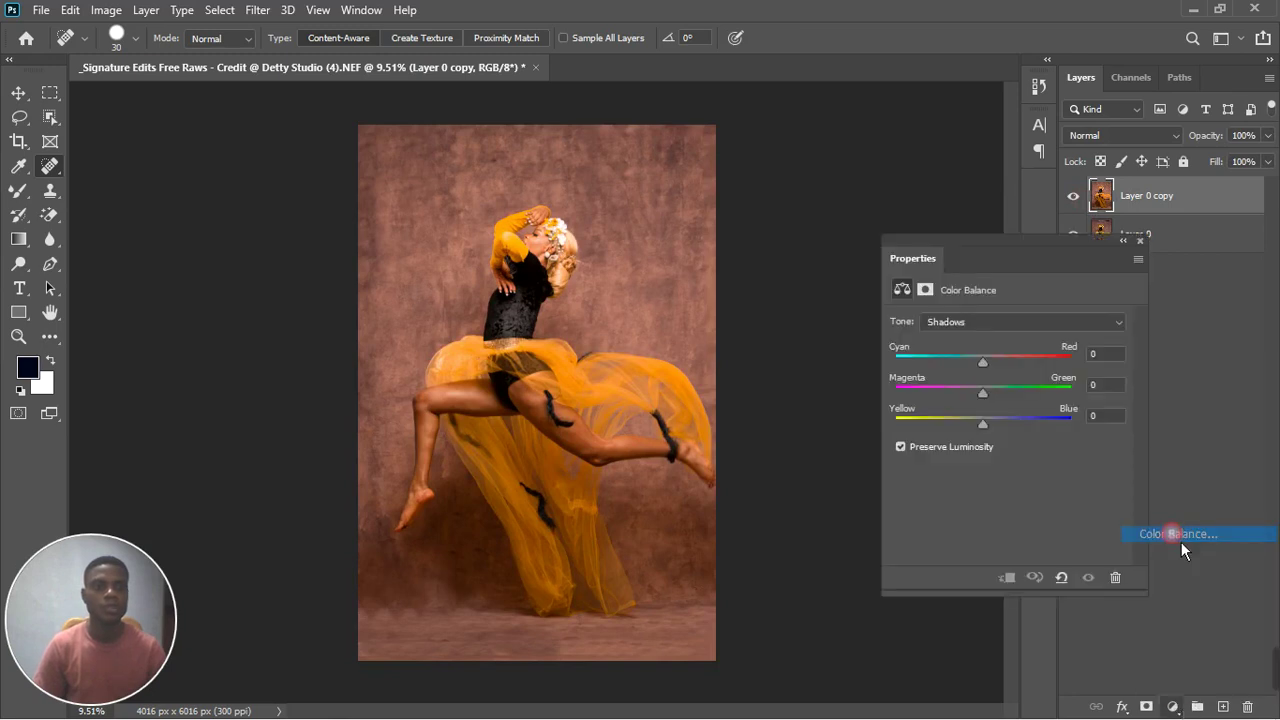
left_click(994, 322)
left_click(994, 334)
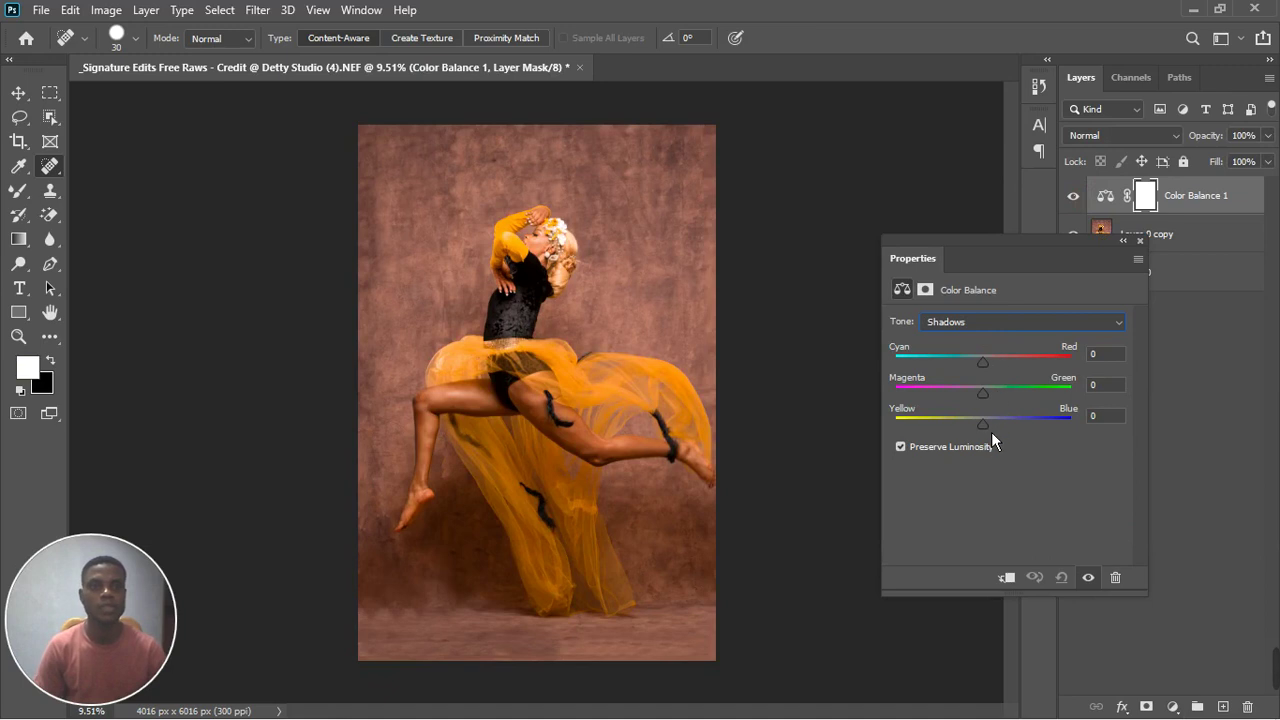
left_click_drag(991, 432, 1002, 432)
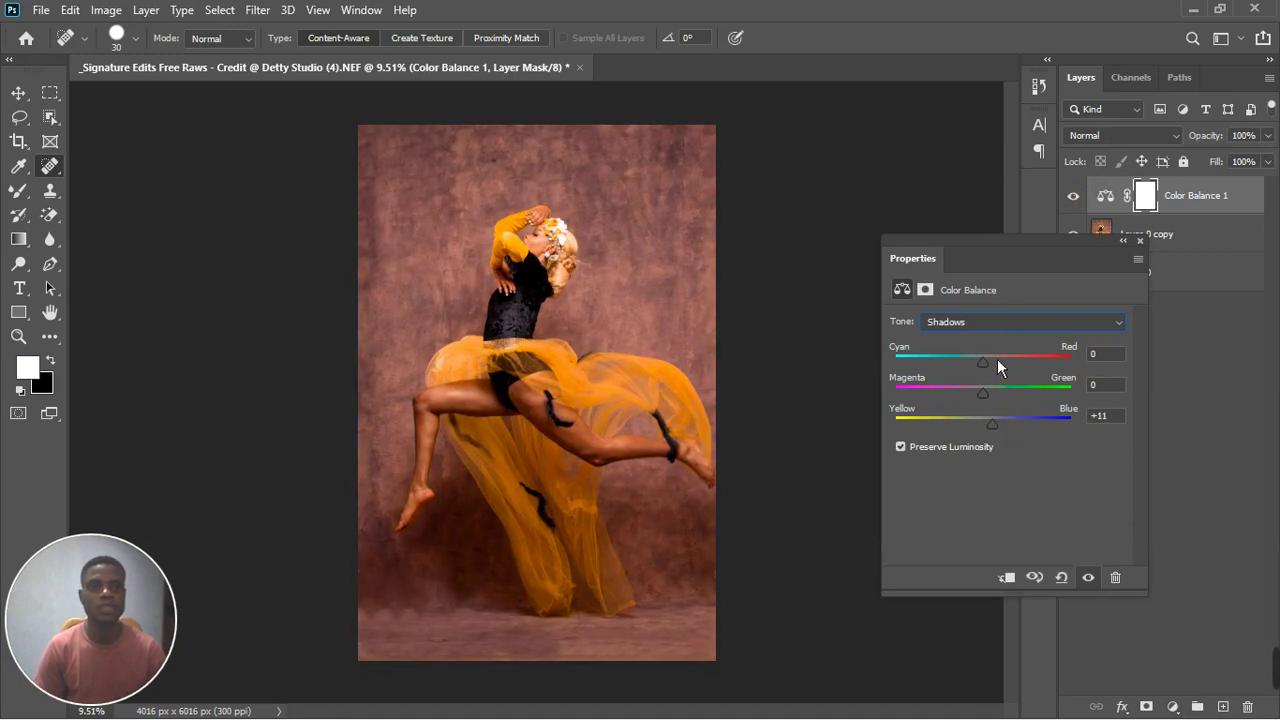
left_click_drag(987, 368, 978, 373)
left_click(1100, 580)
left_click(1104, 584)
Step: Set the Color Balance midtones to Cyan–Red -3 and shift them slightly towards blue
left_click(1008, 322)
left_click(989, 360)
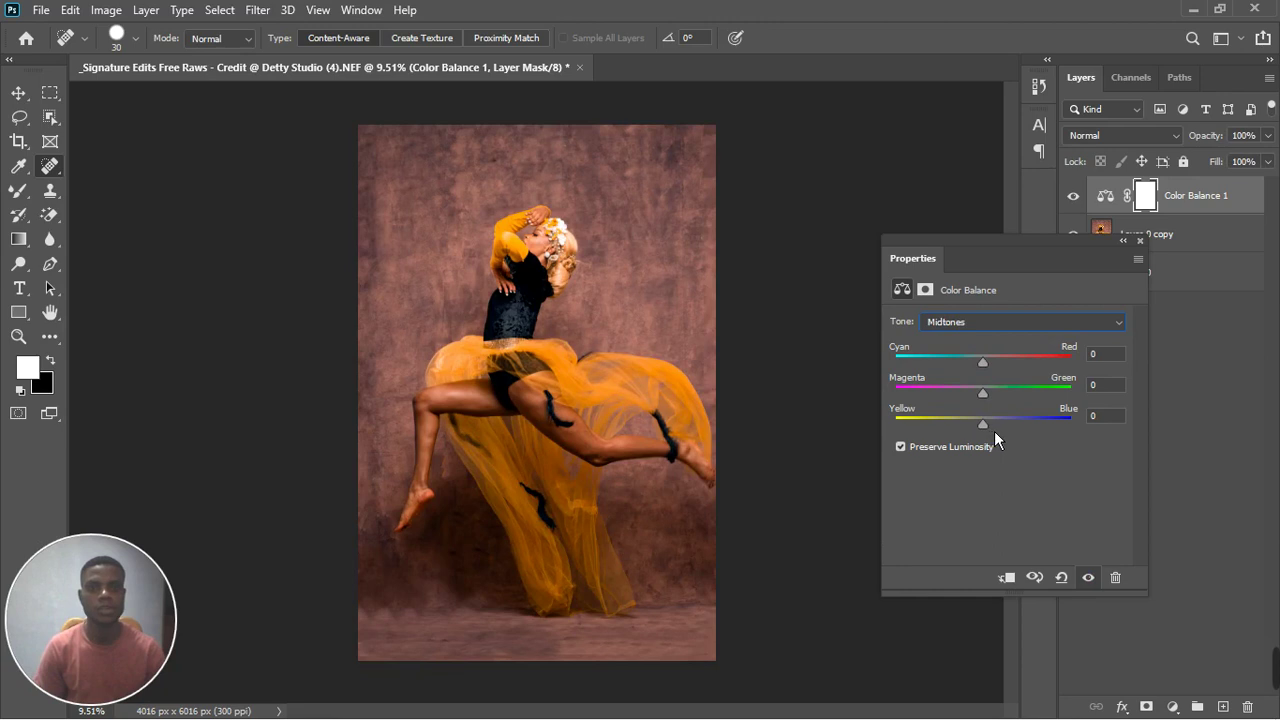
left_click_drag(994, 431, 997, 431)
left_click_drag(988, 366, 990, 370)
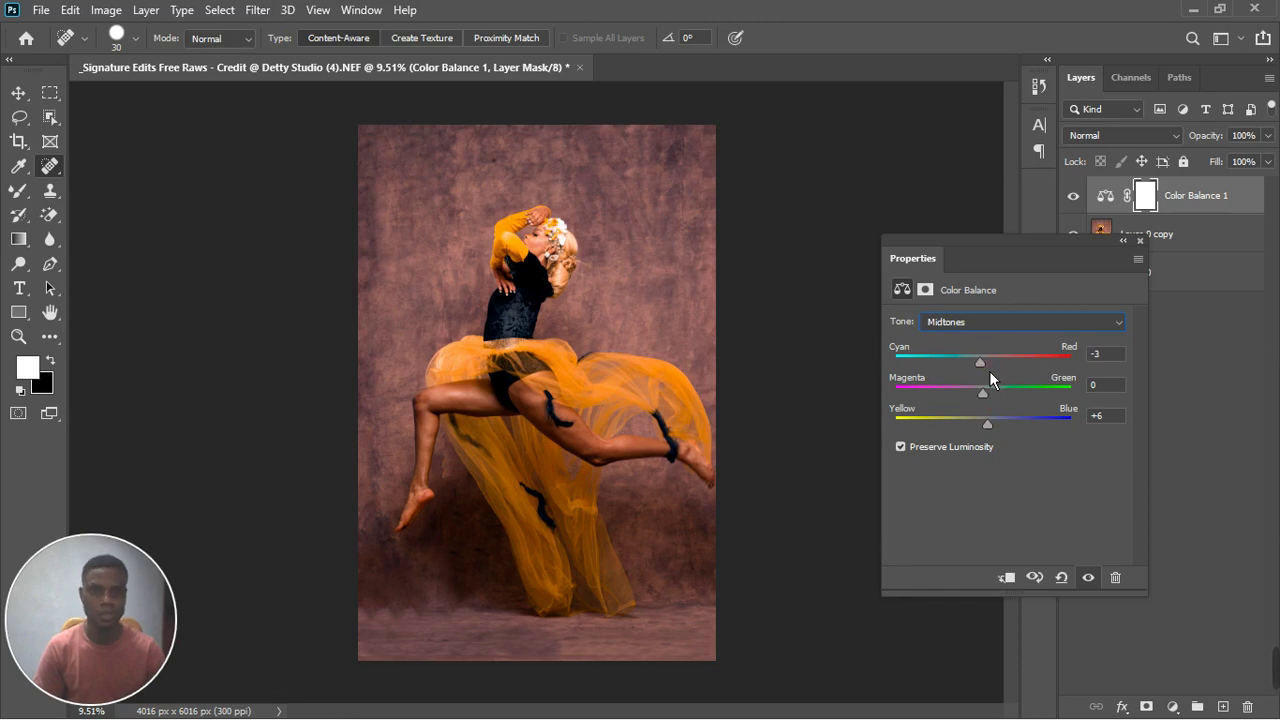
left_click_drag(1000, 427, 999, 436)
Step: Set the Color Balance highlights to Cyan–Red +6, Magenta–Green +9 and Yellow–Blue +4, and close the adjustment's properties
left_click(998, 330)
left_click(998, 369)
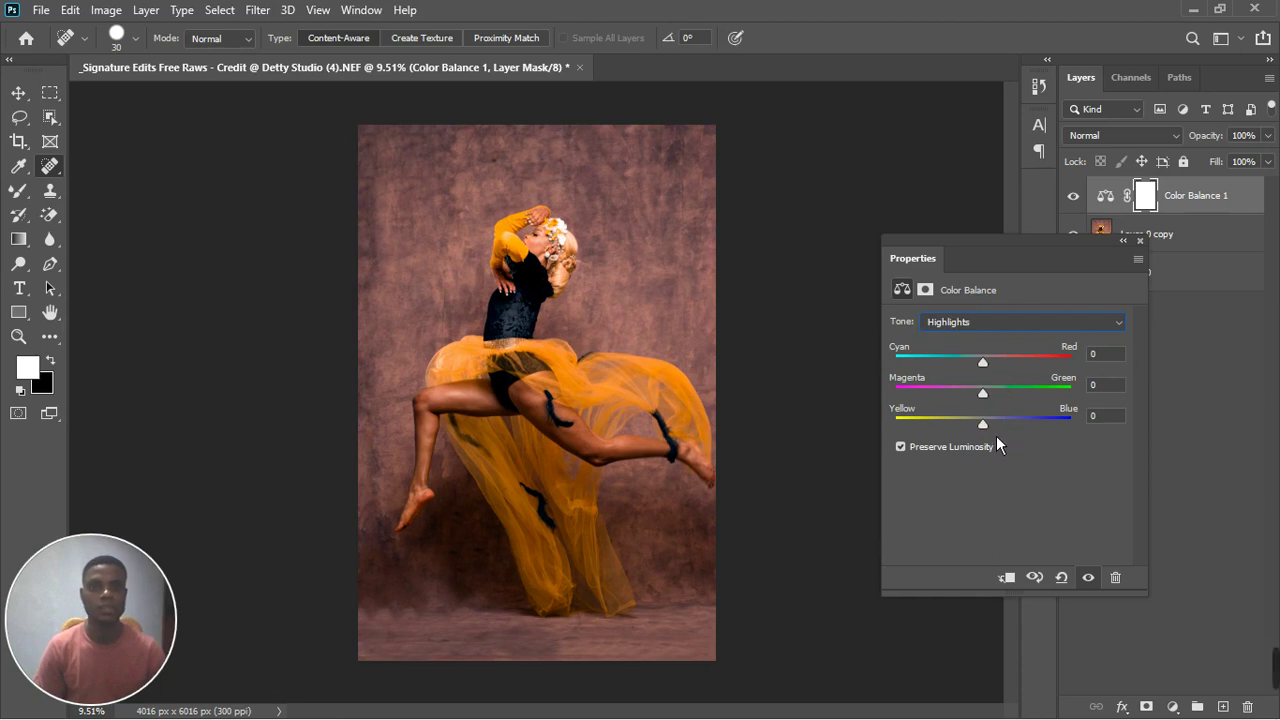
mouse_move(996, 437)
left_mouse_down()
mouse_move(981, 432)
mouse_move(992, 432)
left_mouse_up()
left_click_drag(990, 397, 1004, 399)
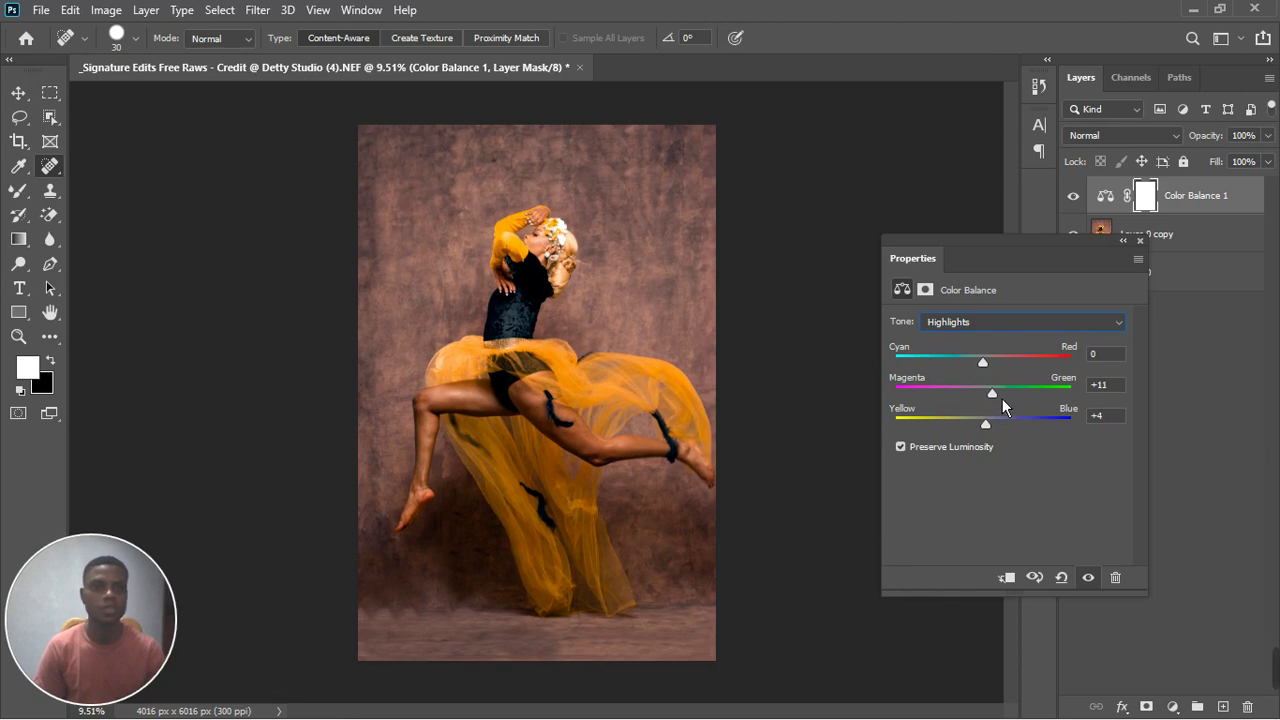
left_click_drag(1001, 400, 994, 370)
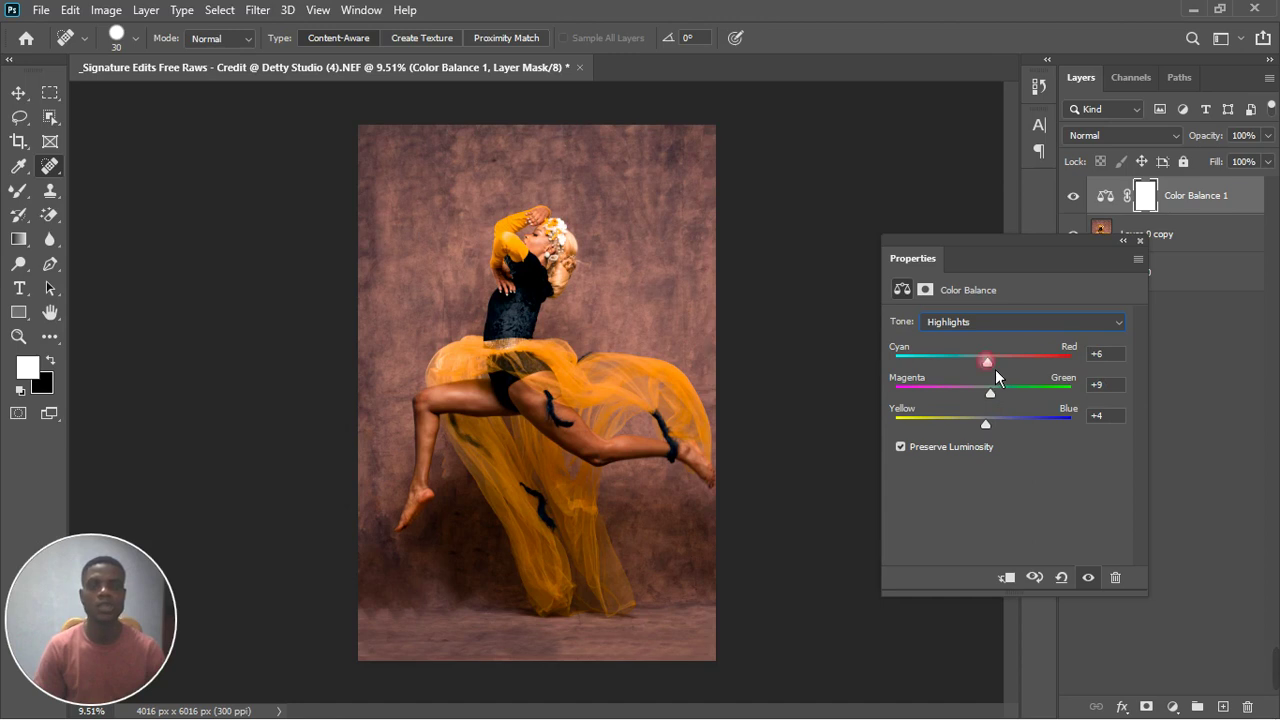
left_click(1153, 250)
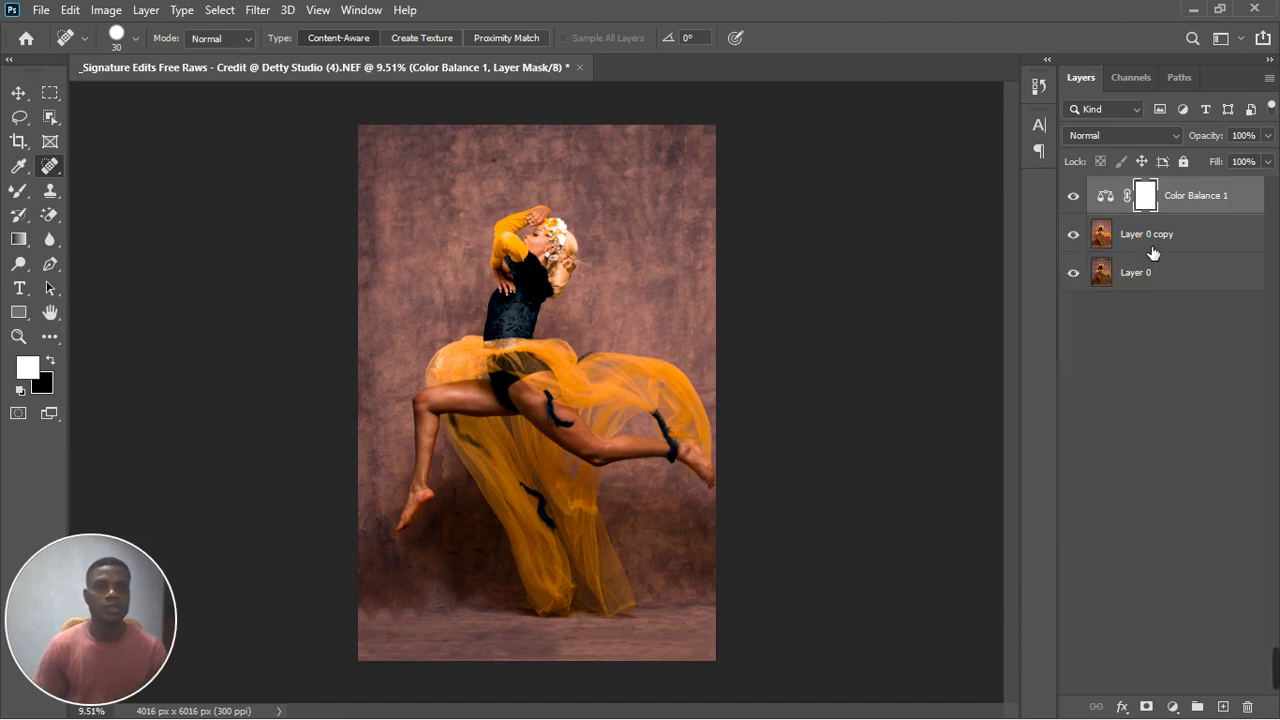
Step: Compare the photo with and without the Color Balance adjustment, and check the whole image at a reduced size
left_click(1074, 197)
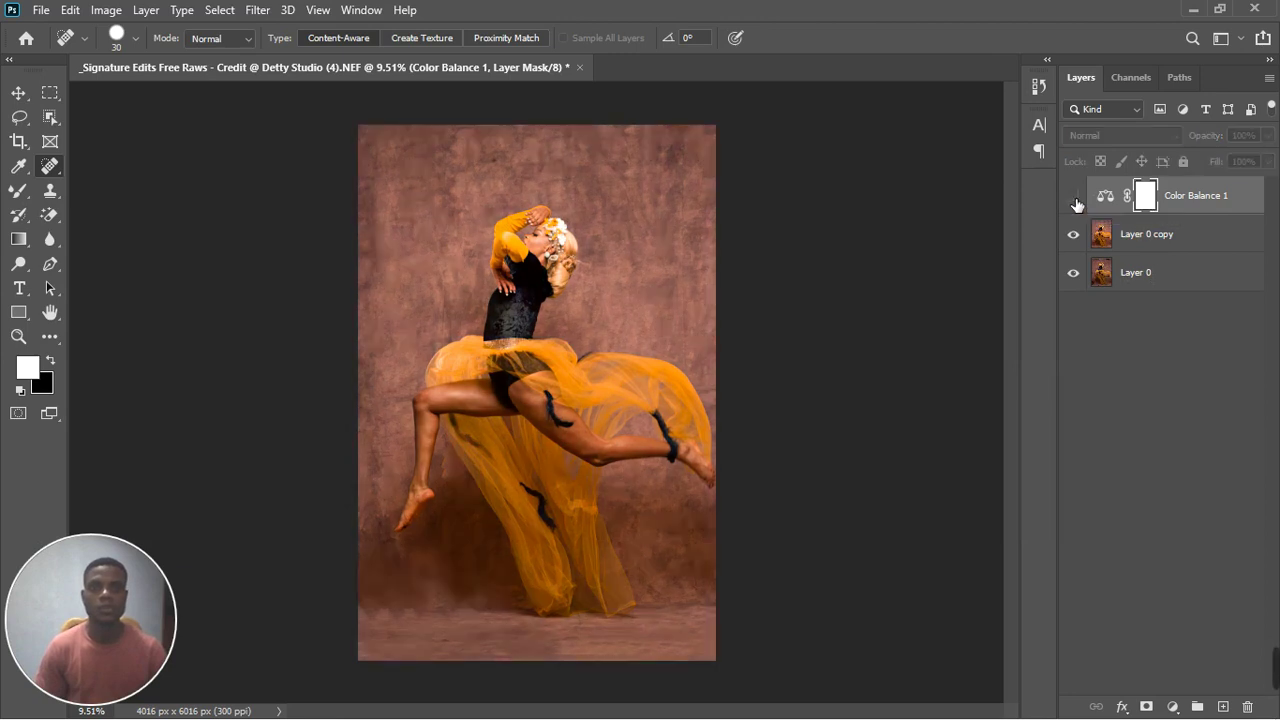
left_click(1075, 200)
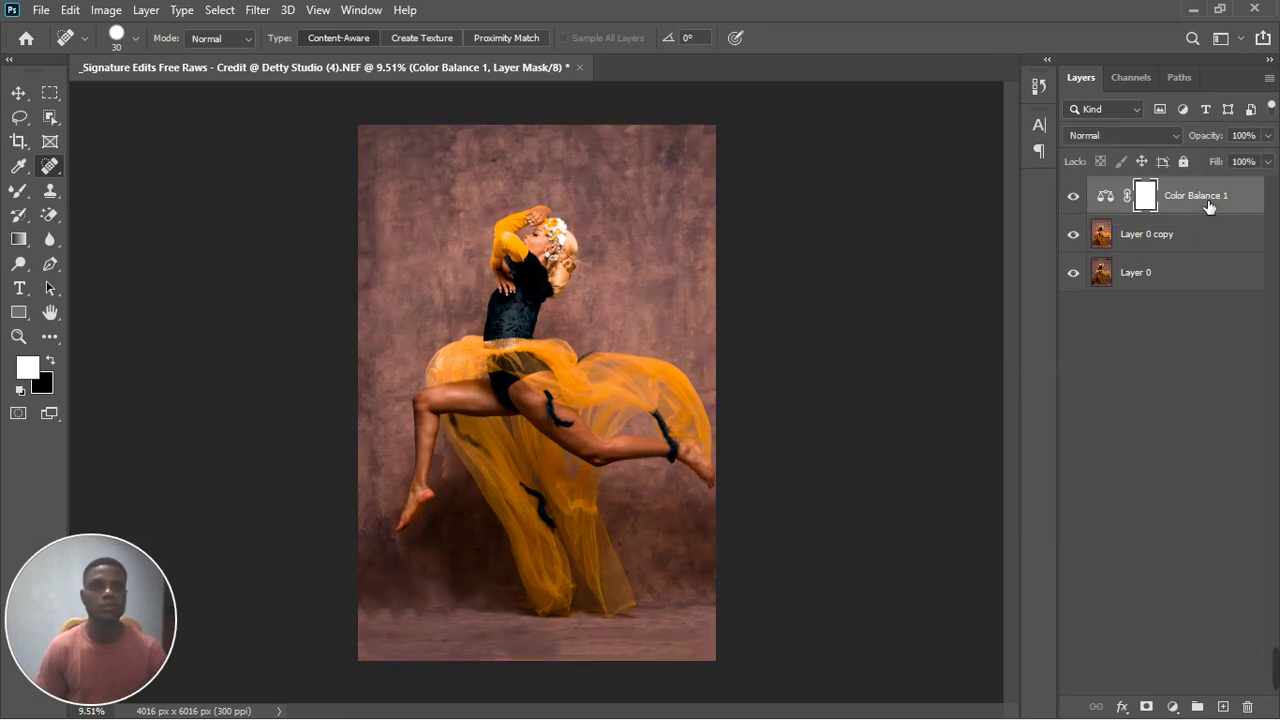
scroll(680, 410, "down", 2)
scroll(680, 410, "down", 1)
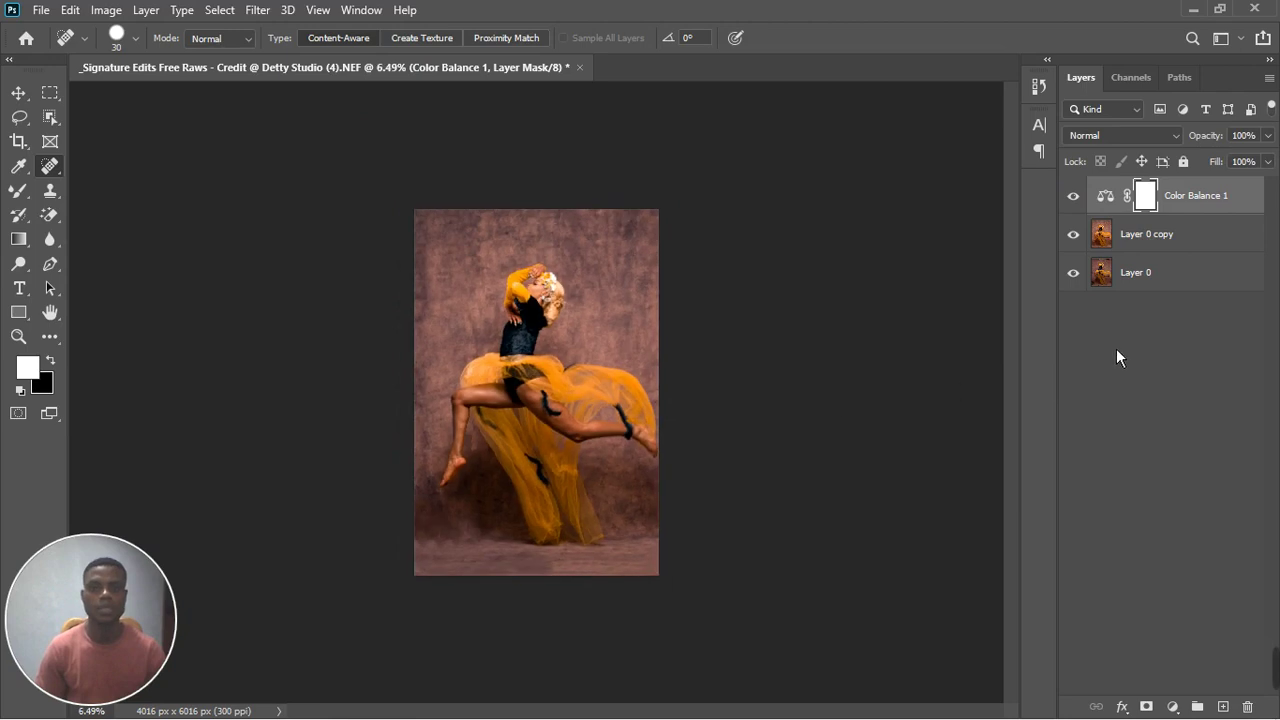
key("ctrl+0")
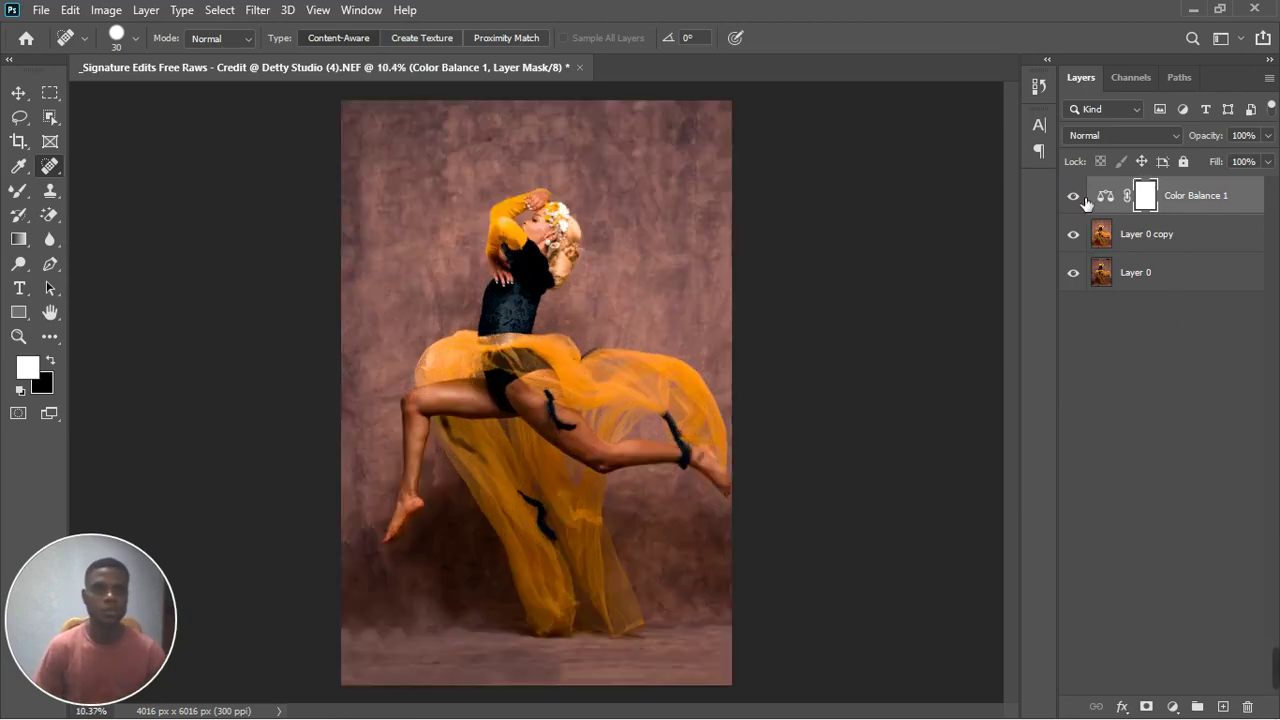
Step: Merge the Color Balance adjustment layer with Layer 0 copy
left_click(1181, 244)
right_click(1181, 244)
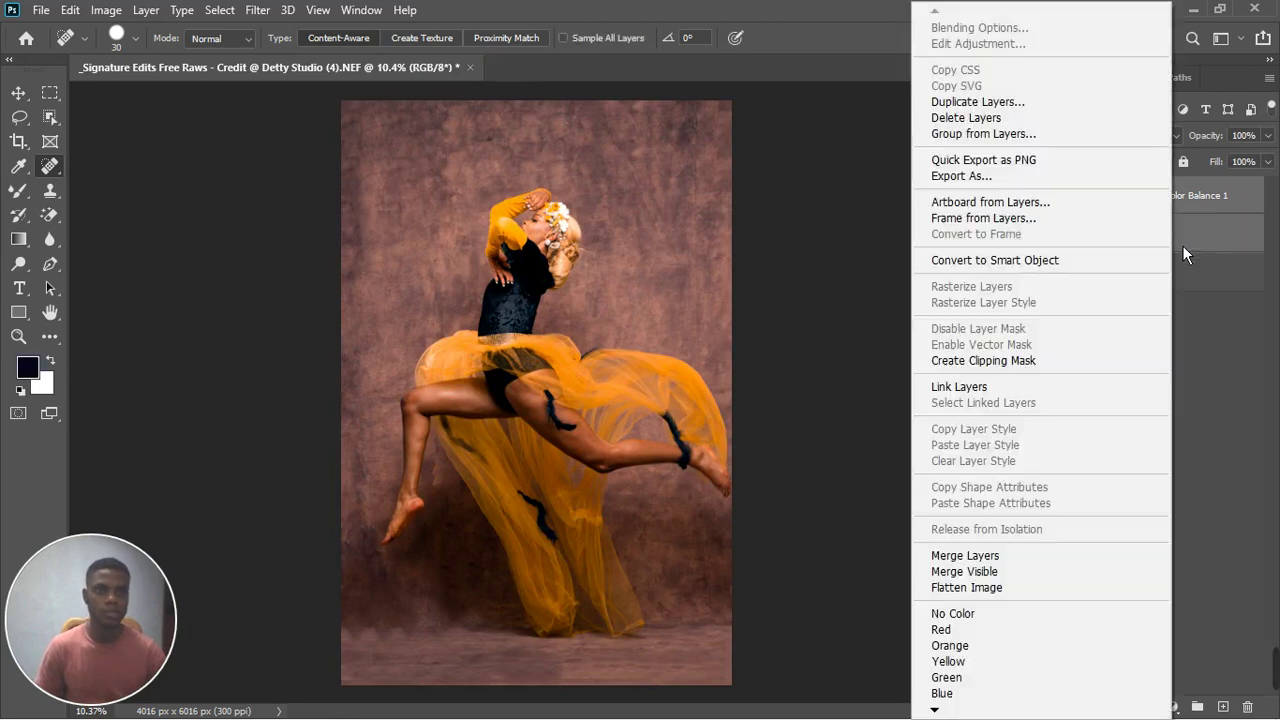
left_click(1005, 557)
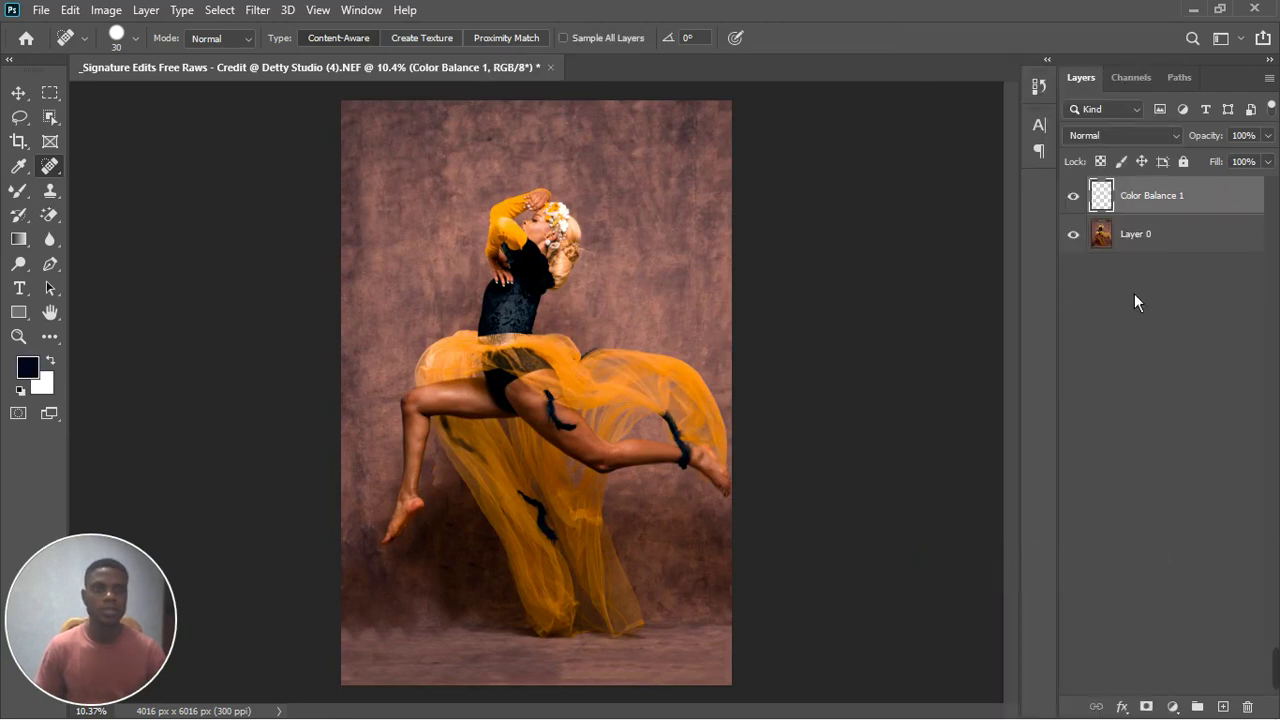
Step: Compare the merged edit with the original photo by hiding and showing the merged layer, and review the full image
left_click(1076, 198)
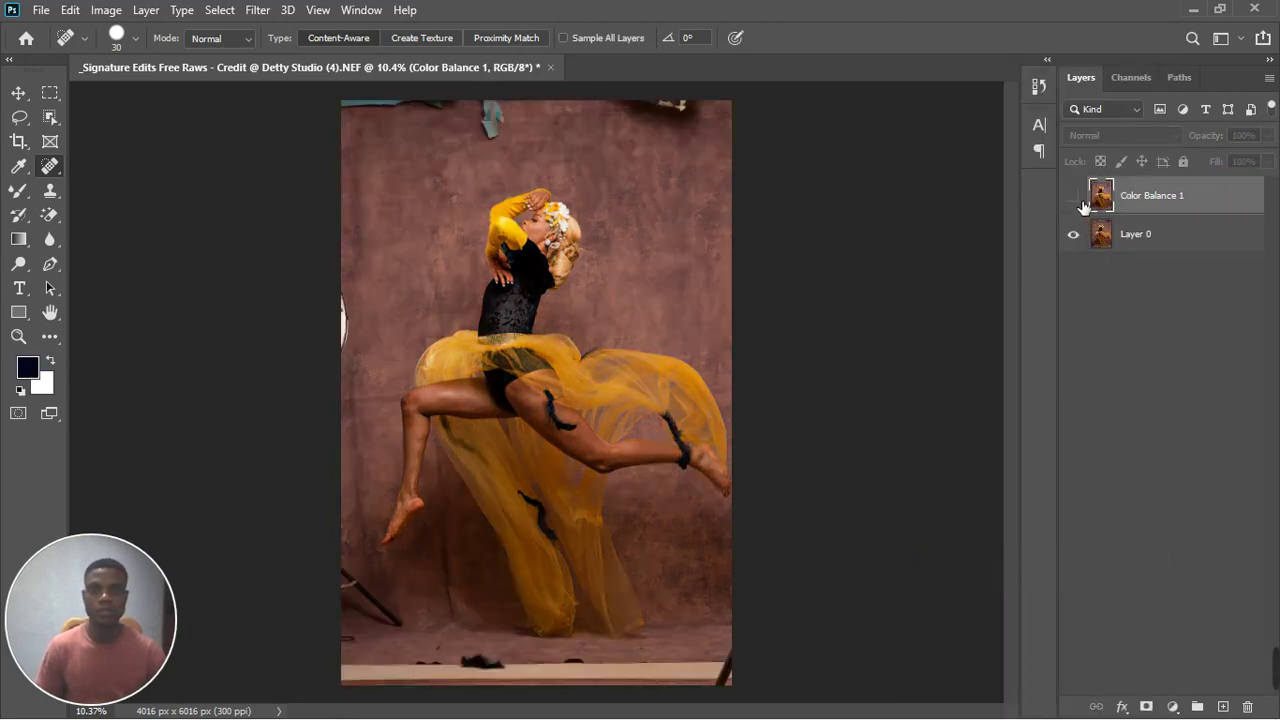
left_click(1080, 202)
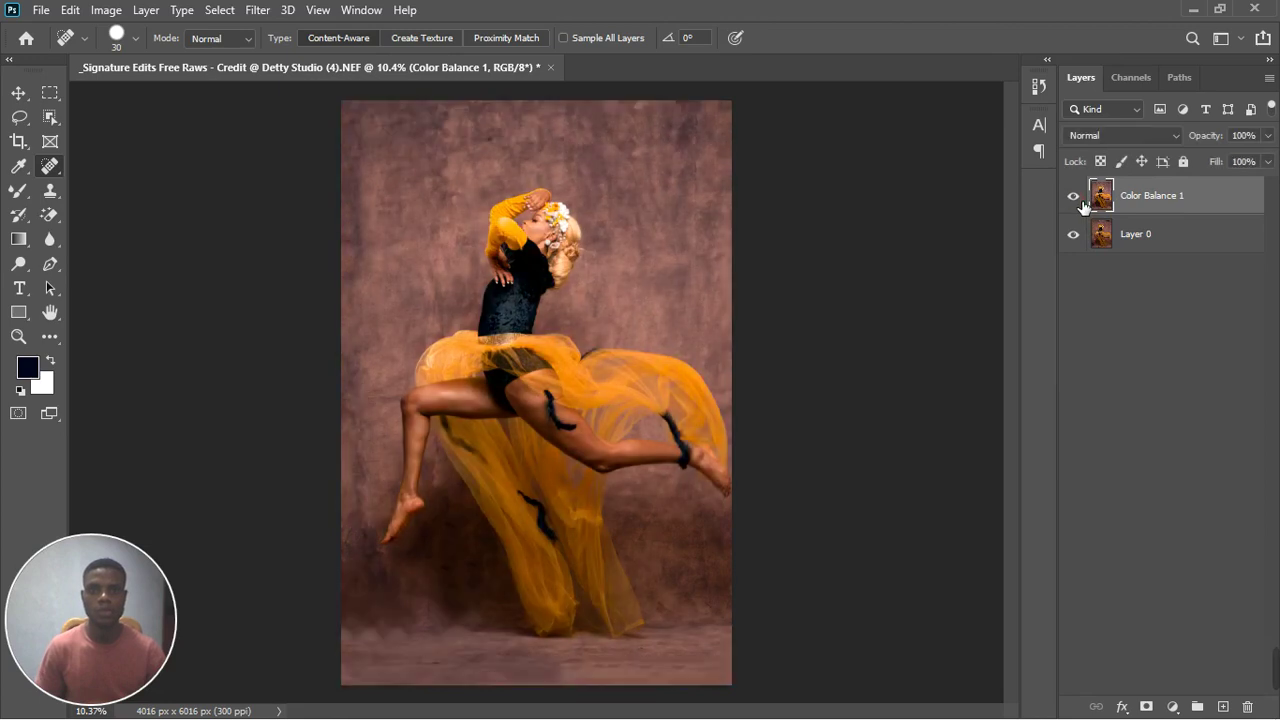
left_click(1082, 204)
left_click(1082, 204)
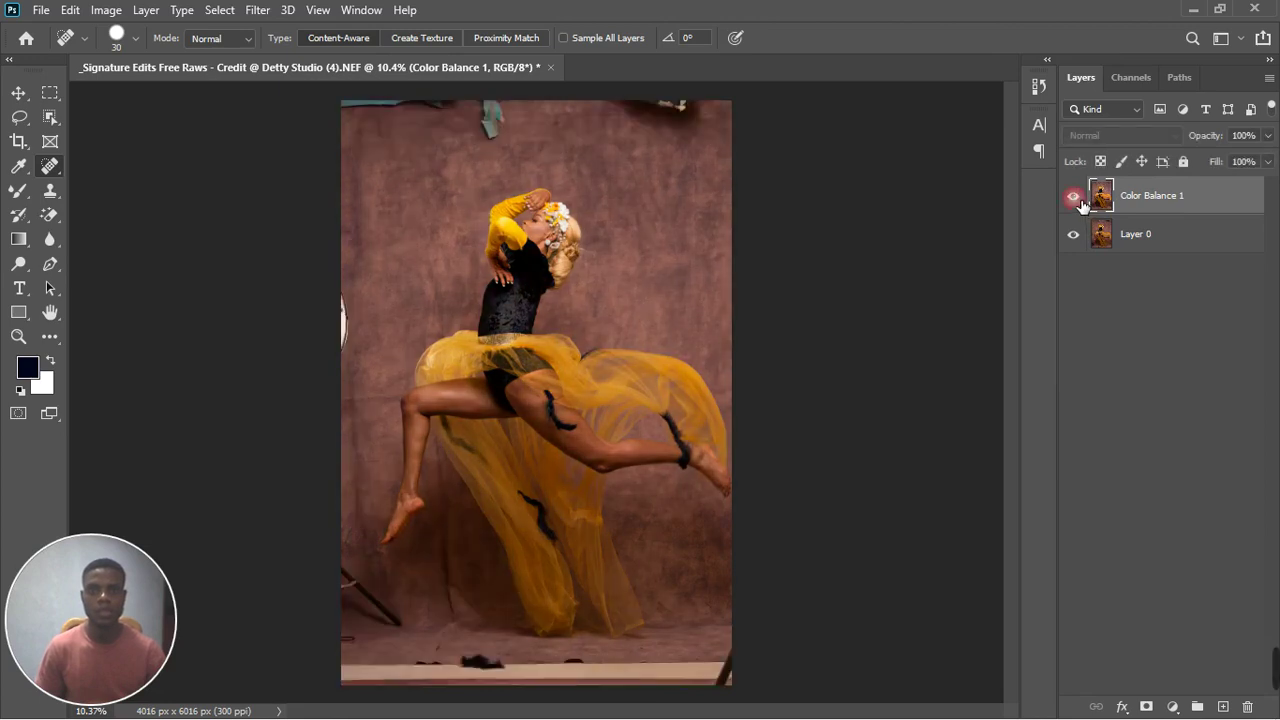
scroll(486, 308, "down", 3)
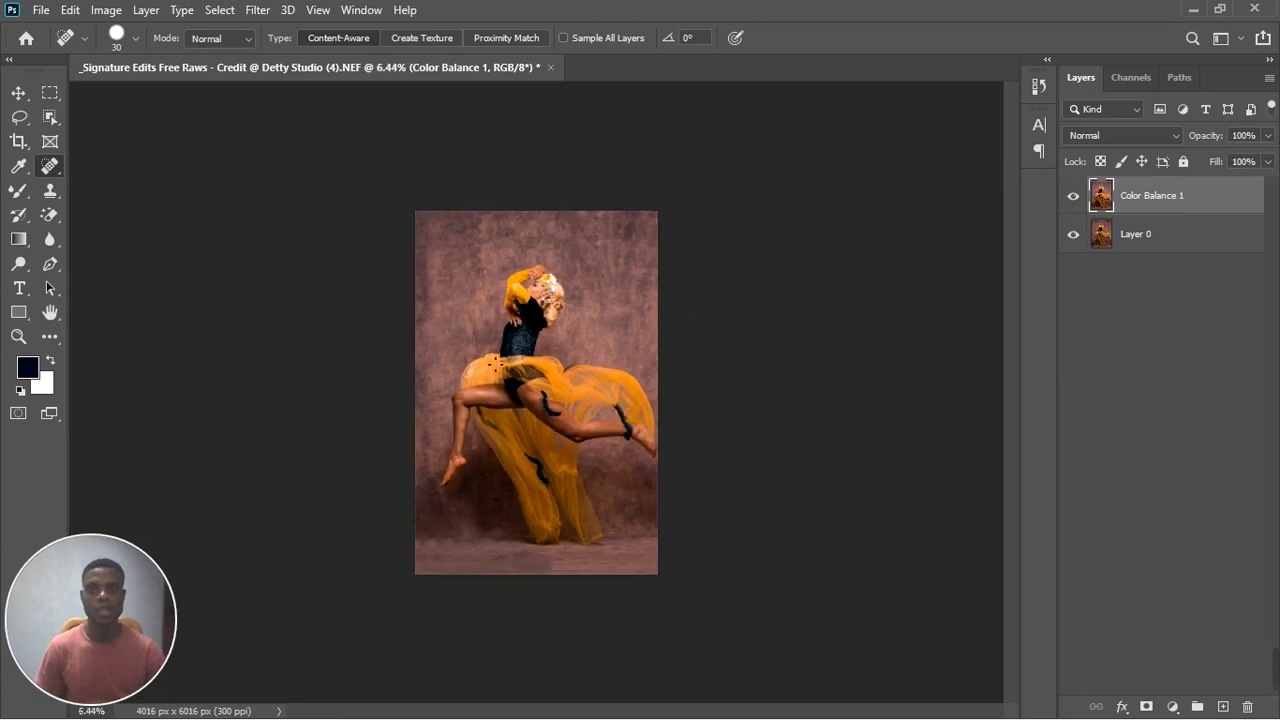
scroll(486, 308, "up", 2)
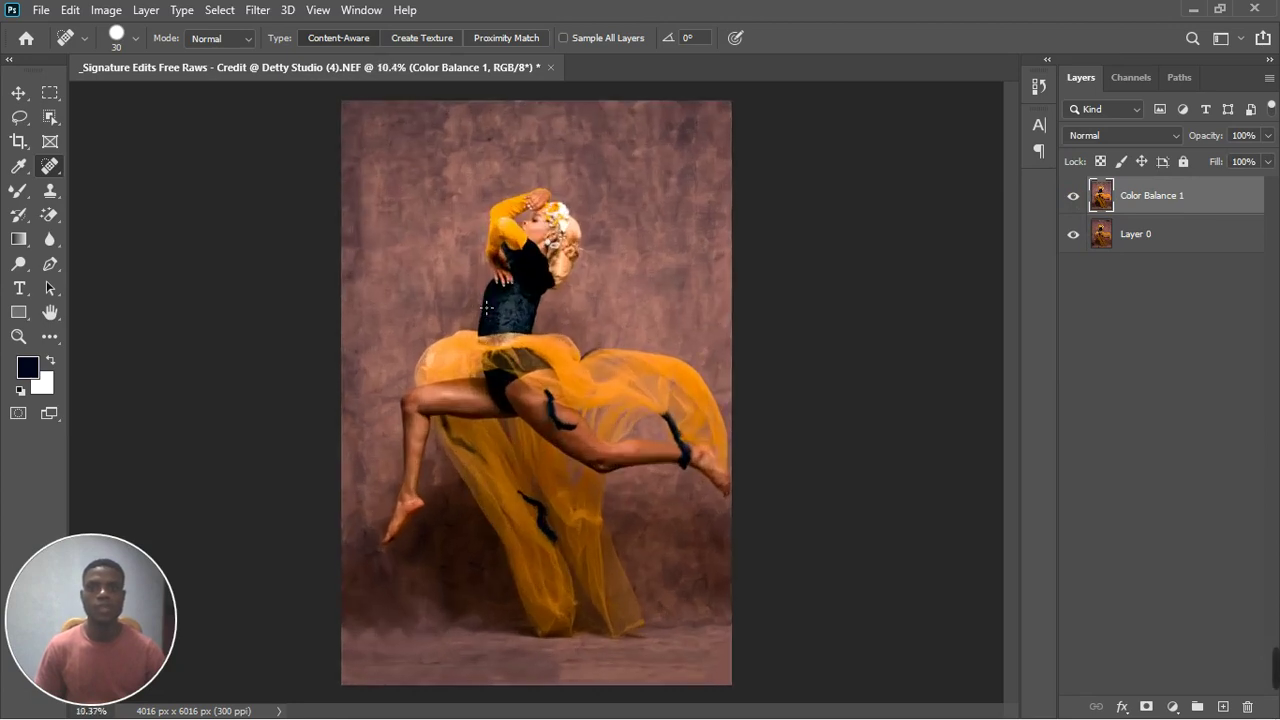